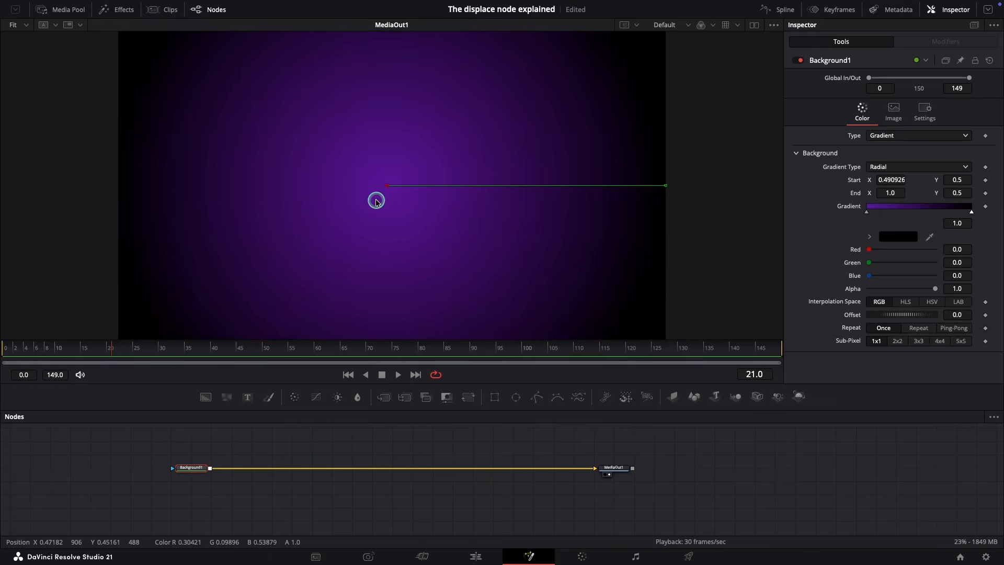
Step: Add a Text+ node merged over Background1 and enter the text DISPLACE in it
drag(438, 441, 443, 464)
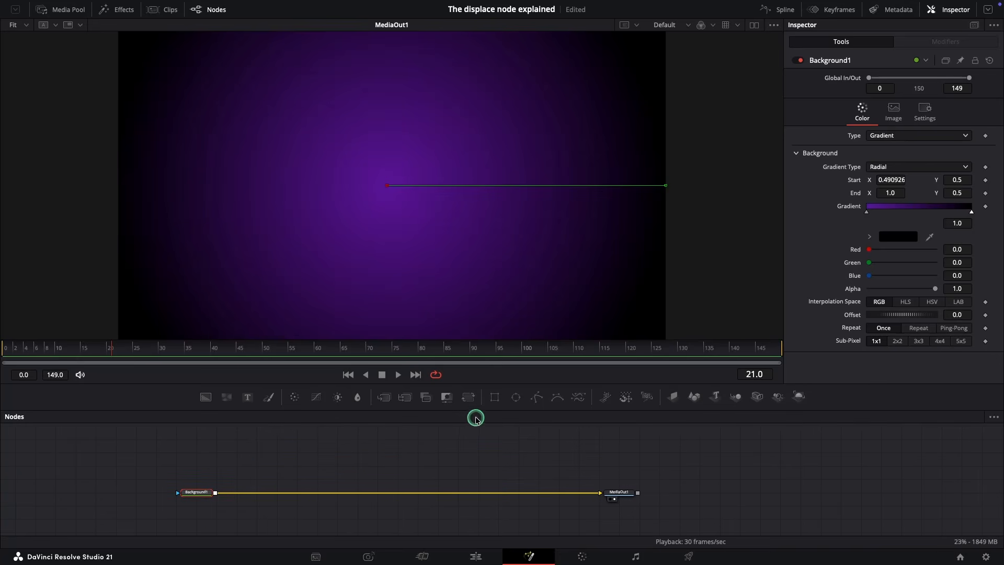
drag(485, 409, 489, 384)
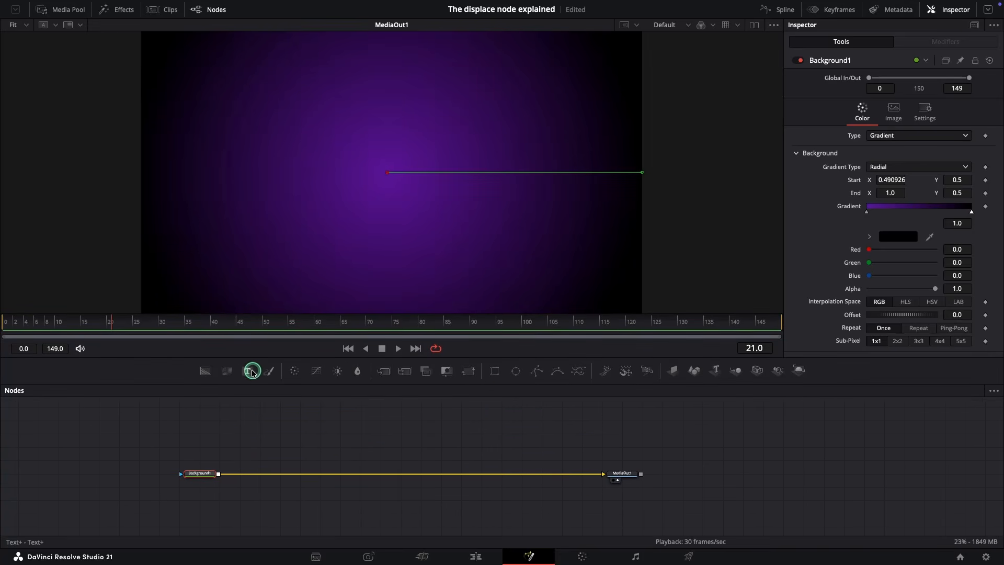
drag(255, 381, 217, 472)
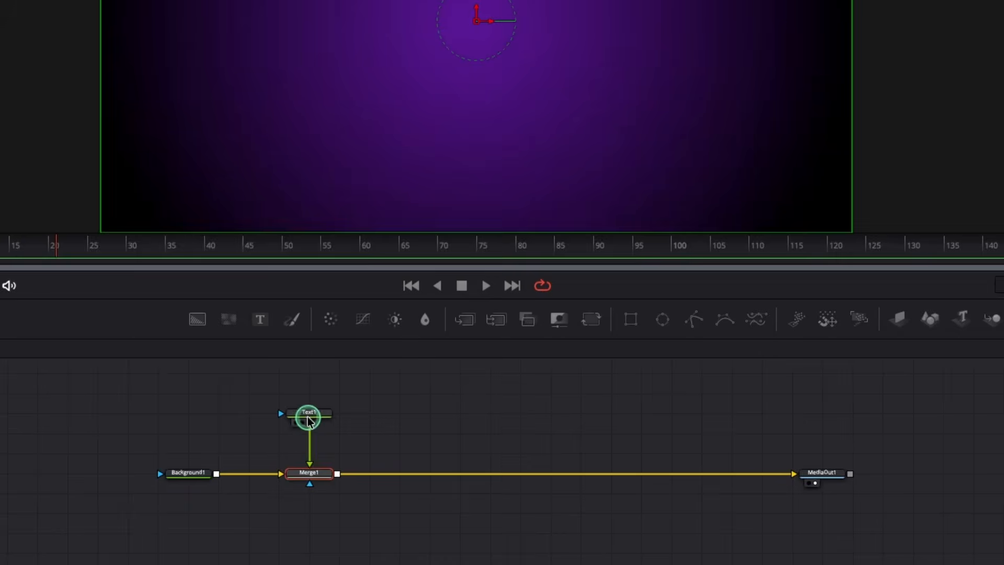
drag(307, 415, 313, 402)
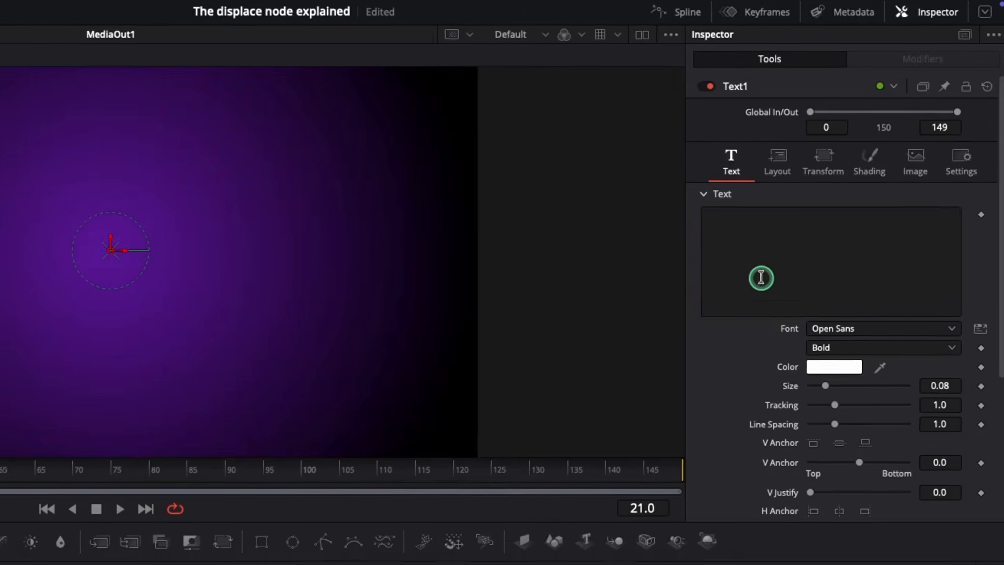
click(755, 280)
text(DISPLACE)
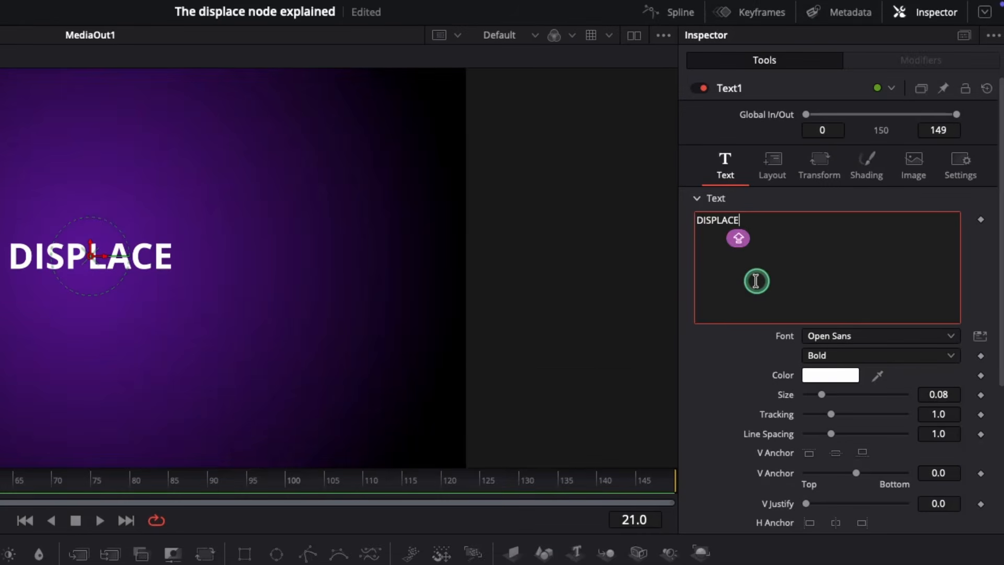
Step: Set the title's font to Impact with a size of about 0.26 and move it into the lower half of the frame
click(840, 336)
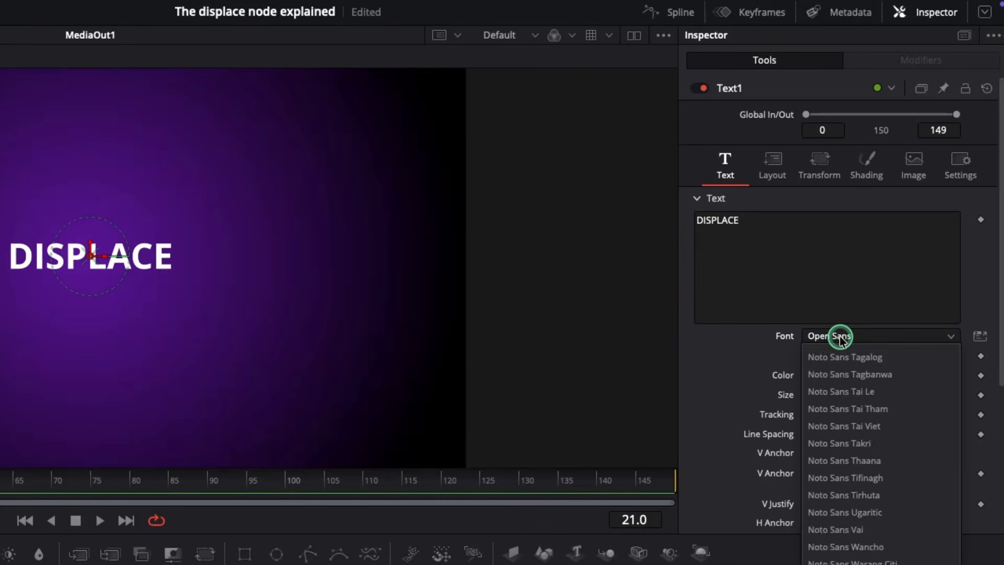
key(i)
key(Return)
drag(821, 395, 855, 398)
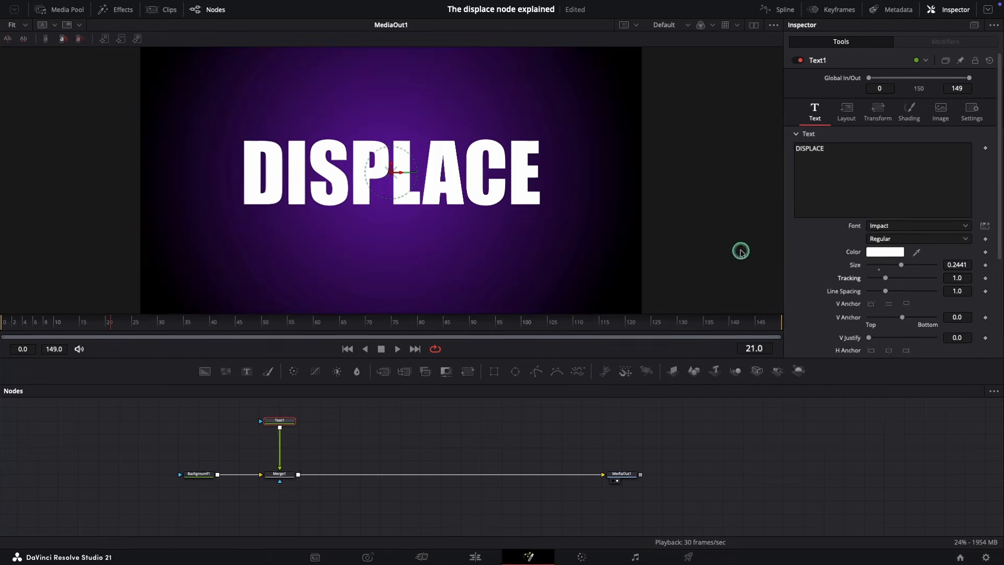
drag(392, 173, 392, 222)
drag(902, 264, 904, 264)
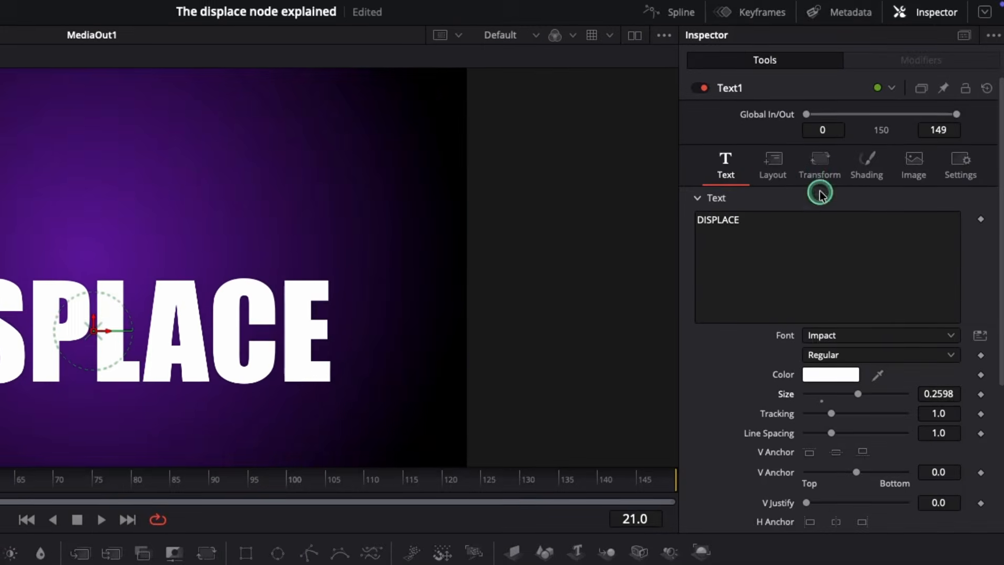
Step: Enable the Black Shadow shading element on Text1, set its opacity to about 0.57, and reselect shading element 1
click(866, 166)
click(851, 220)
click(808, 258)
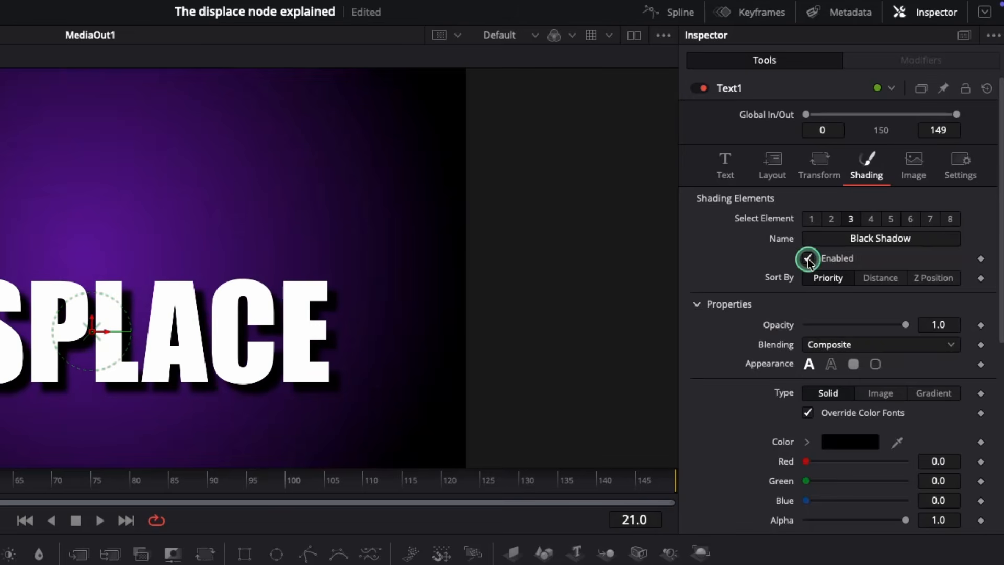
drag(905, 325, 858, 324)
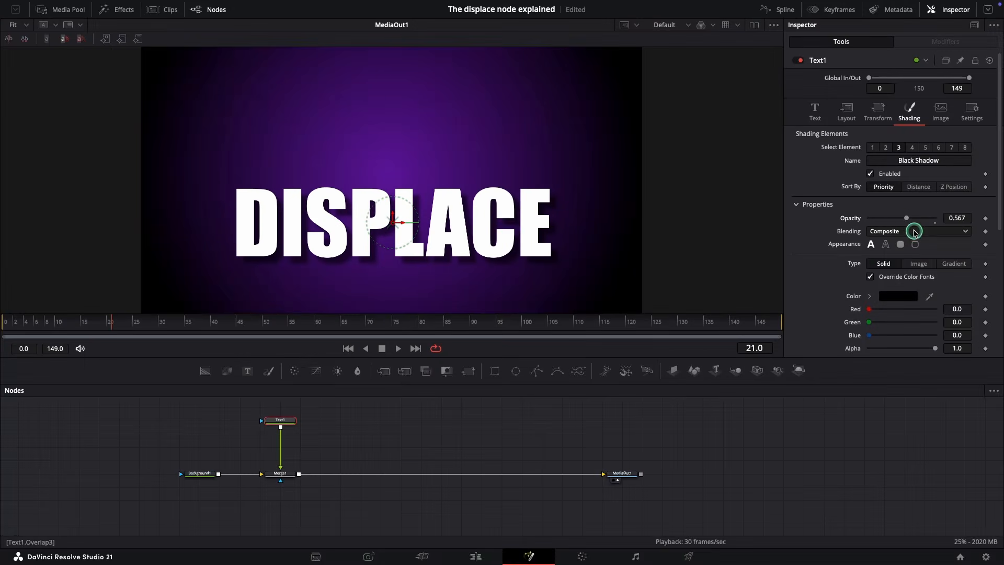
click(873, 148)
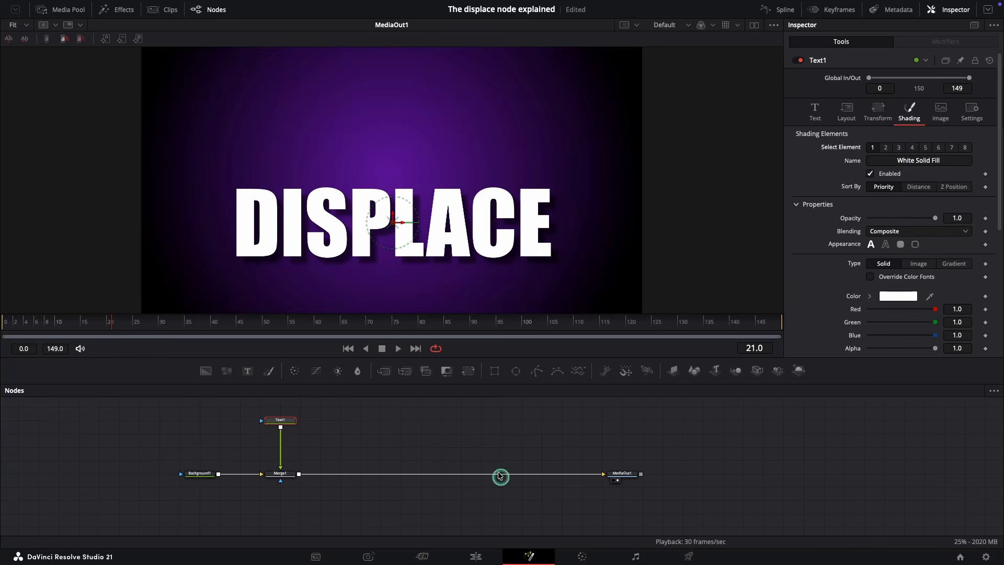
Step: Spread the node layout apart vertically, moving Background1 and Merge1 down and Text1 up
mouse_move(173, 453)
mouse_down()
mouse_move(311, 480)
mouse_move(182, 458)
mouse_move(204, 499)
mouse_up()
drag(391, 444, 388, 450)
drag(285, 425, 285, 419)
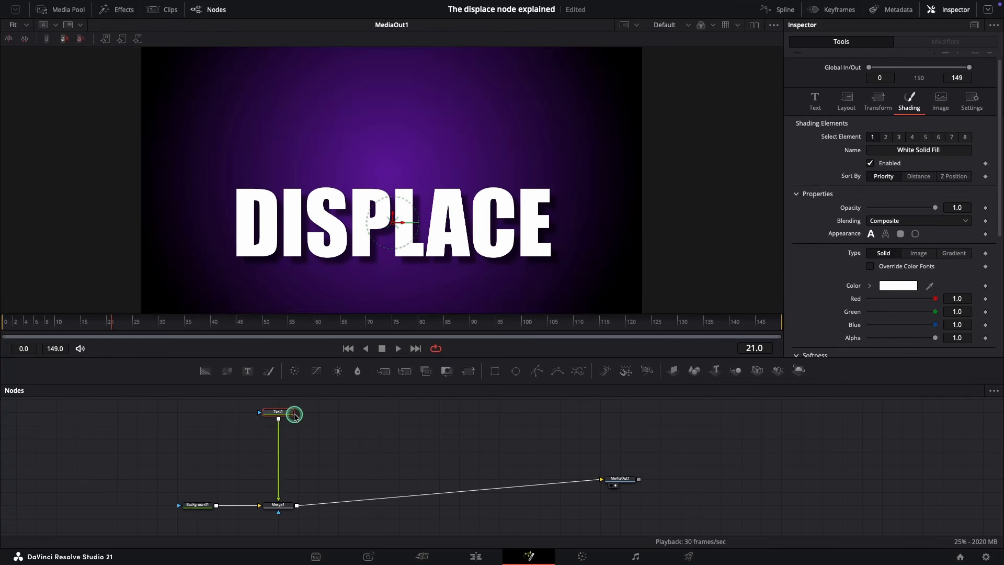
Step: Insert a Displace node between Text1 and Merge1 and place it midway on their connection
key(shift+space)
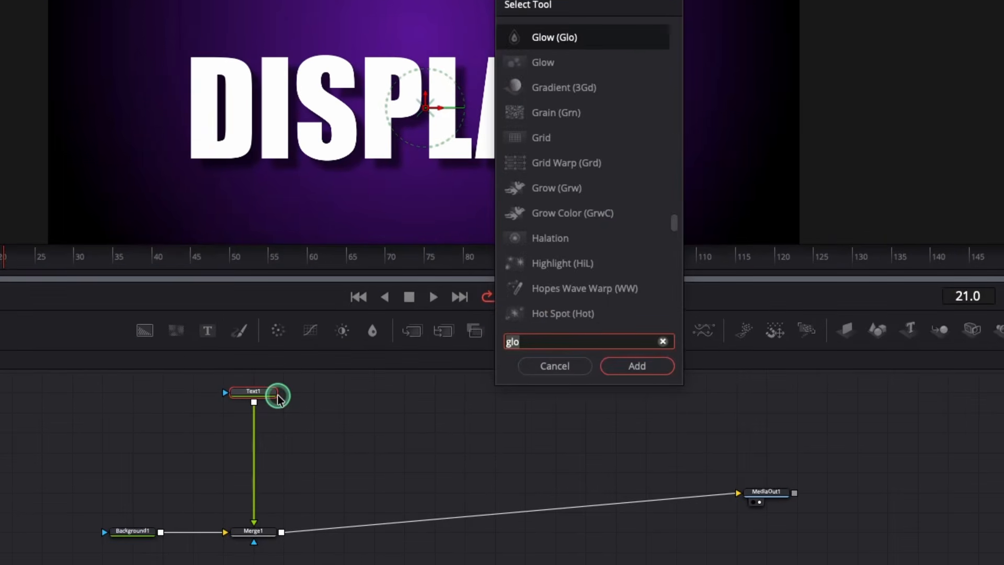
text(displ)
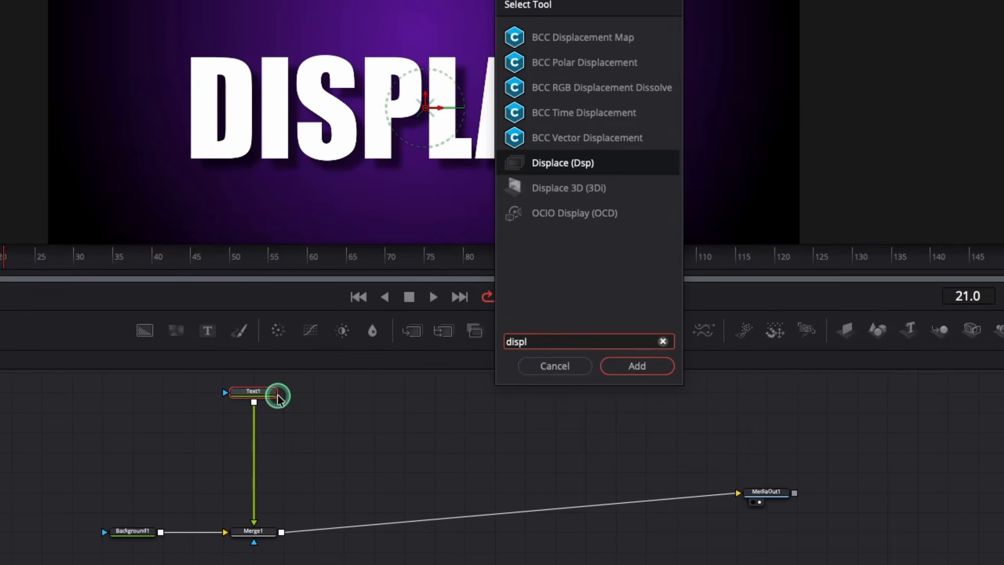
key(Return)
drag(267, 411, 260, 455)
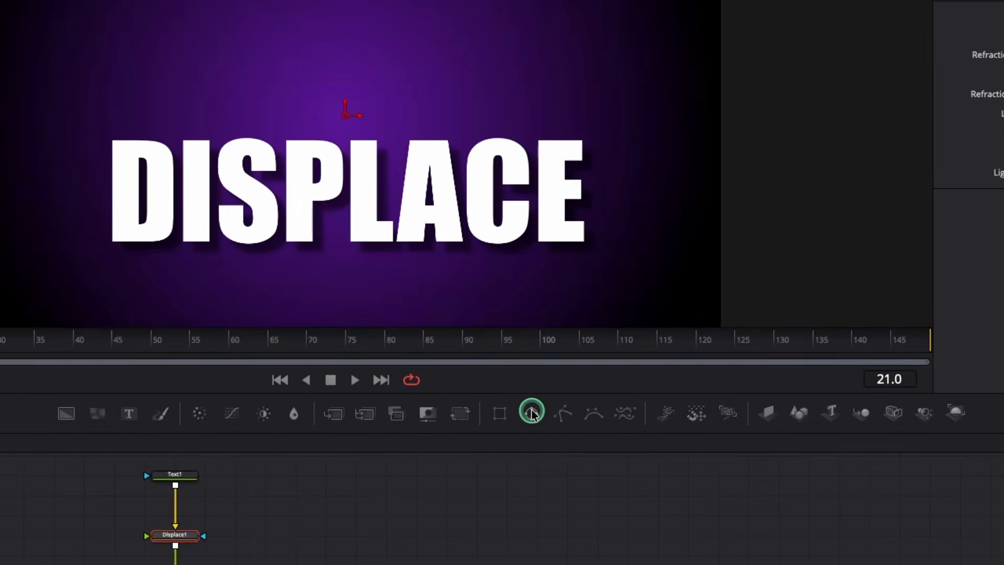
Step: Add an unconnected Ellipse node beside Displace1, preview it in the viewer, and return the viewer to MediaOut1
drag(516, 370, 400, 425)
drag(357, 490, 296, 533)
key(2)
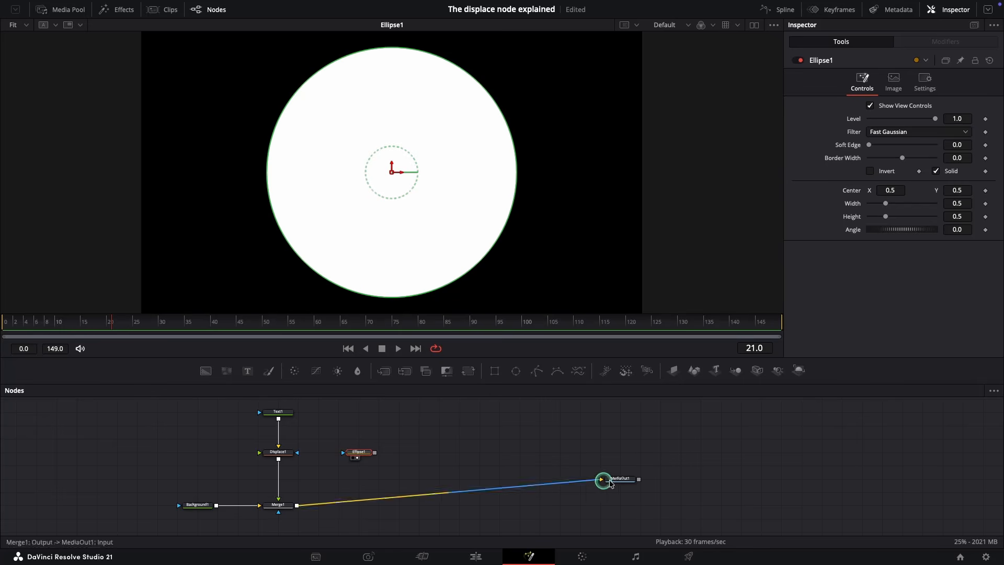
click(629, 480)
key(2)
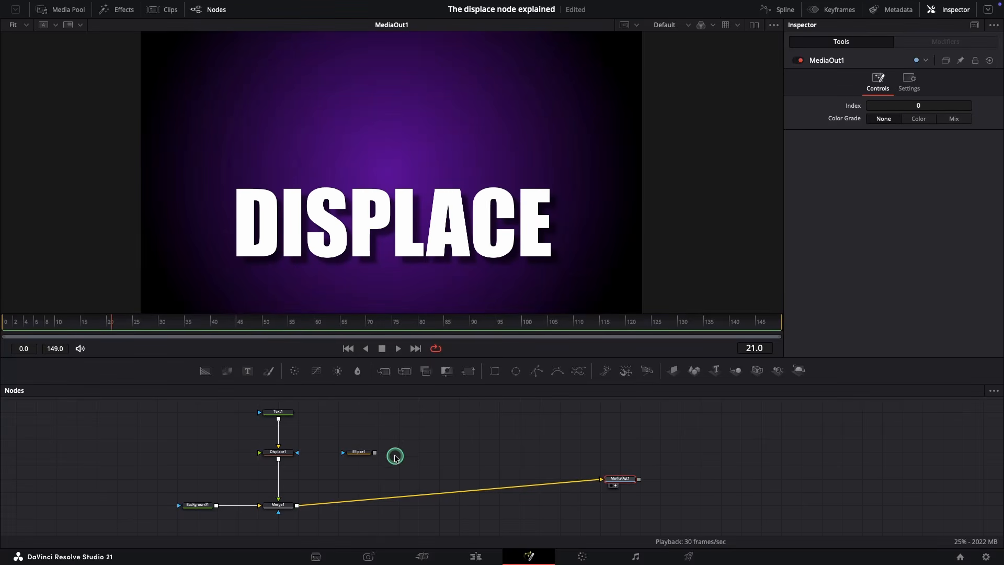
Step: Connect the output of Ellipse1 to the green foreground input of Displace1 rather than its effect mask input
drag(375, 452, 378, 469)
drag(312, 452, 296, 453)
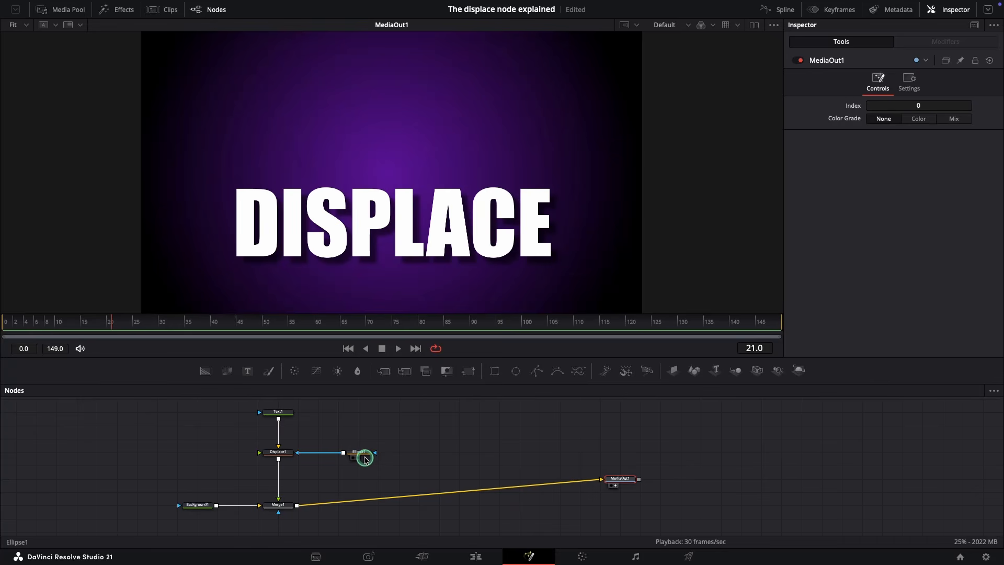
click(339, 453)
drag(374, 452, 258, 454)
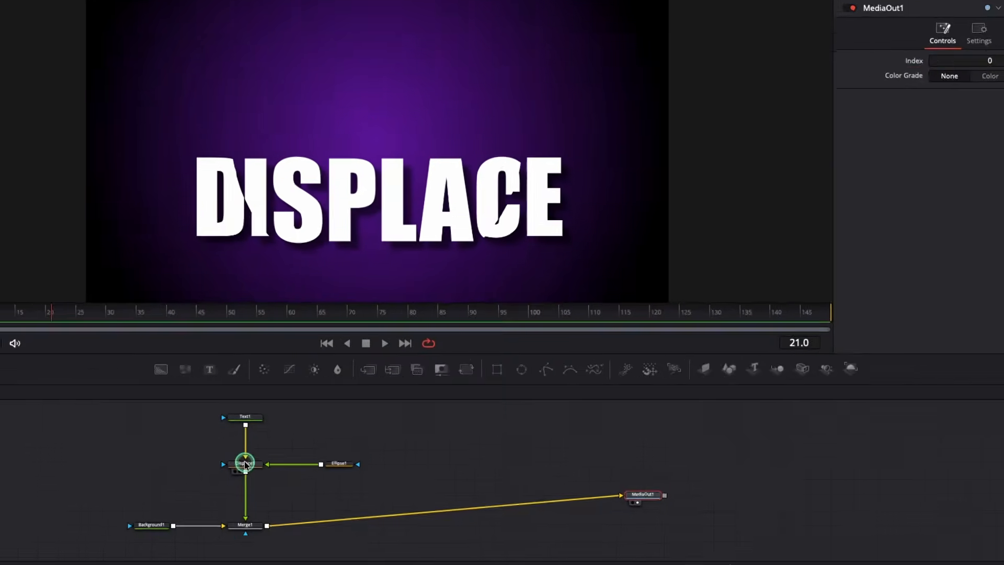
Step: Set Displace1's Refraction Strength to 0.38 and its Spread to 3.0
click(177, 487)
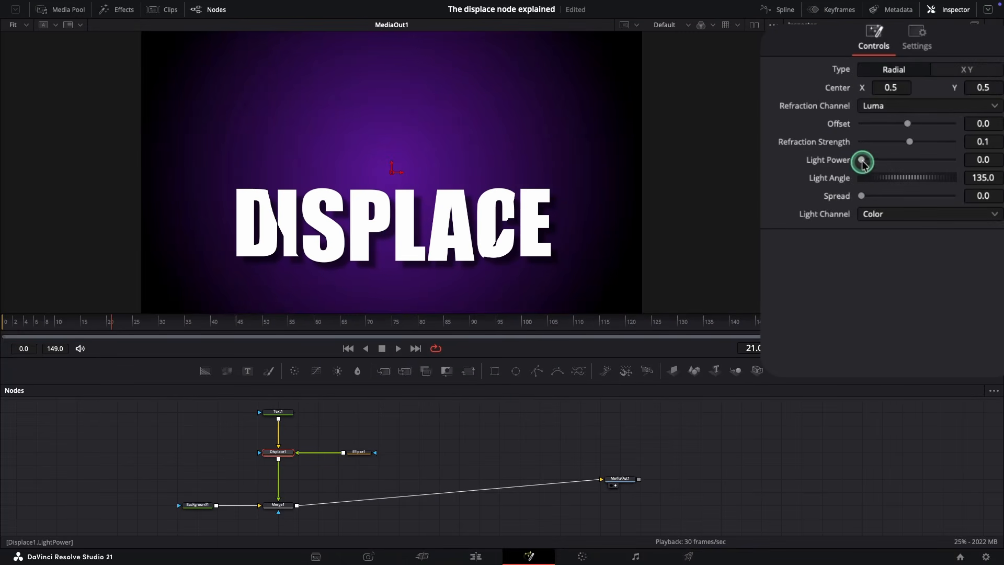
mouse_move(910, 142)
mouse_down()
mouse_move(928, 138)
mouse_move(919, 138)
mouse_up()
drag(861, 195, 955, 198)
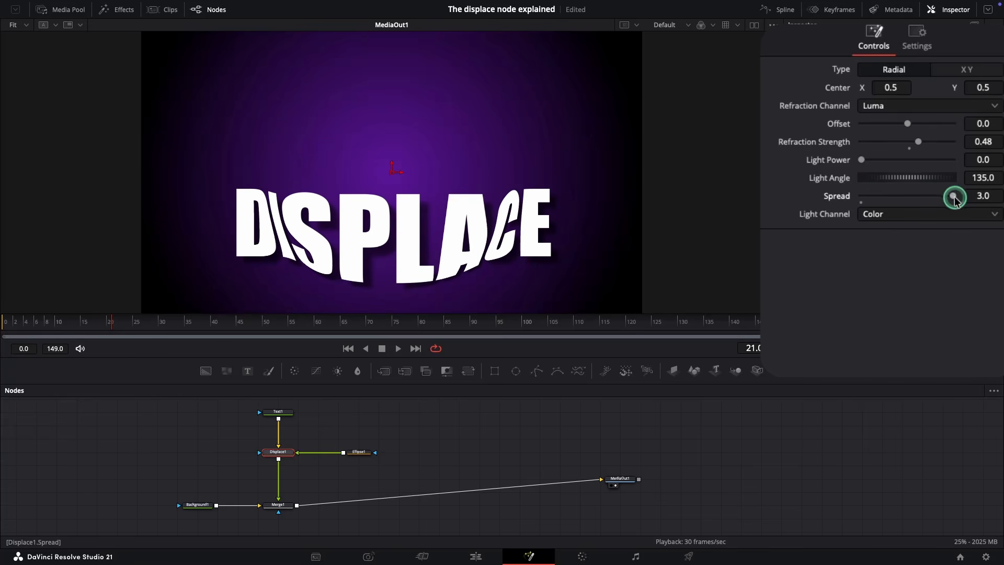
mouse_move(920, 143)
mouse_down()
mouse_move(906, 141)
mouse_move(944, 141)
mouse_move(919, 145)
mouse_up()
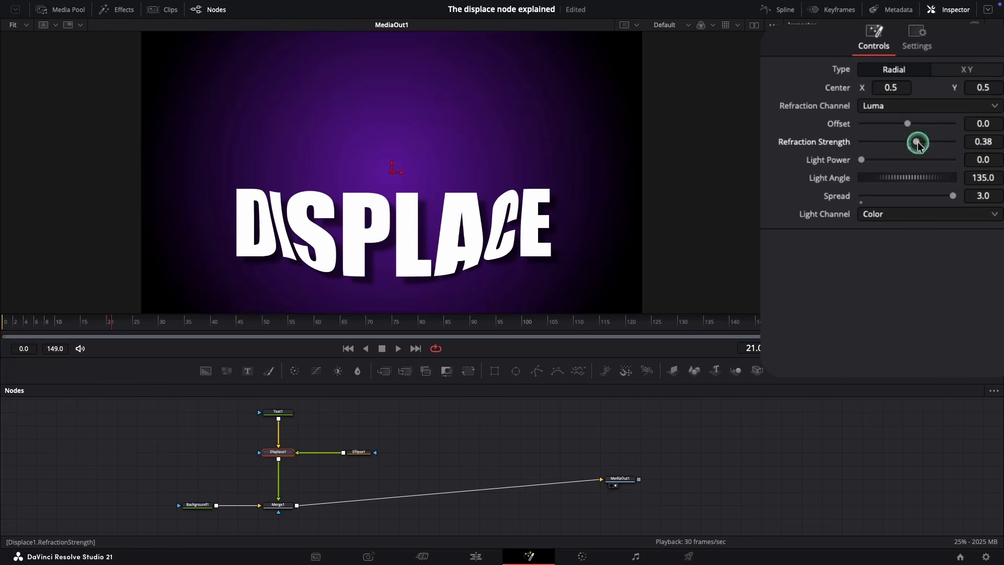
Step: Shift Ellipse1's center X to 0.386 and shrink its width and height to about 0.32
click(355, 453)
drag(891, 189, 773, 261)
click(523, 437)
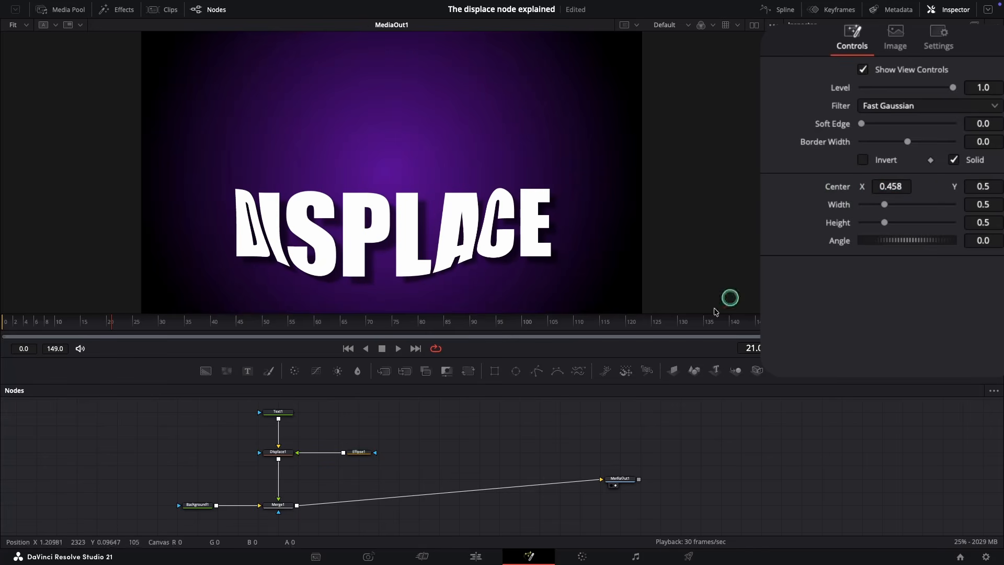
click(365, 453)
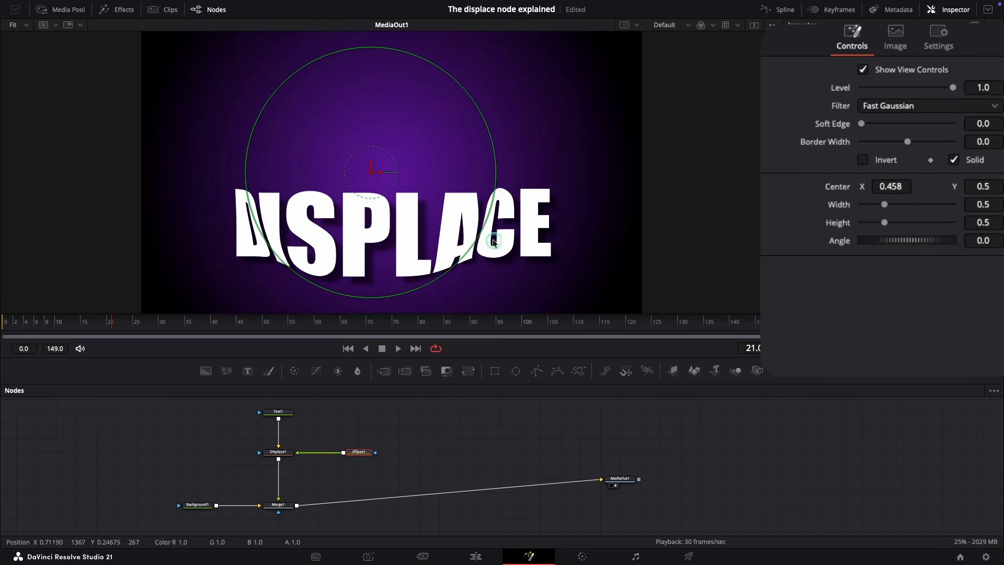
drag(490, 243, 439, 209)
click(512, 425)
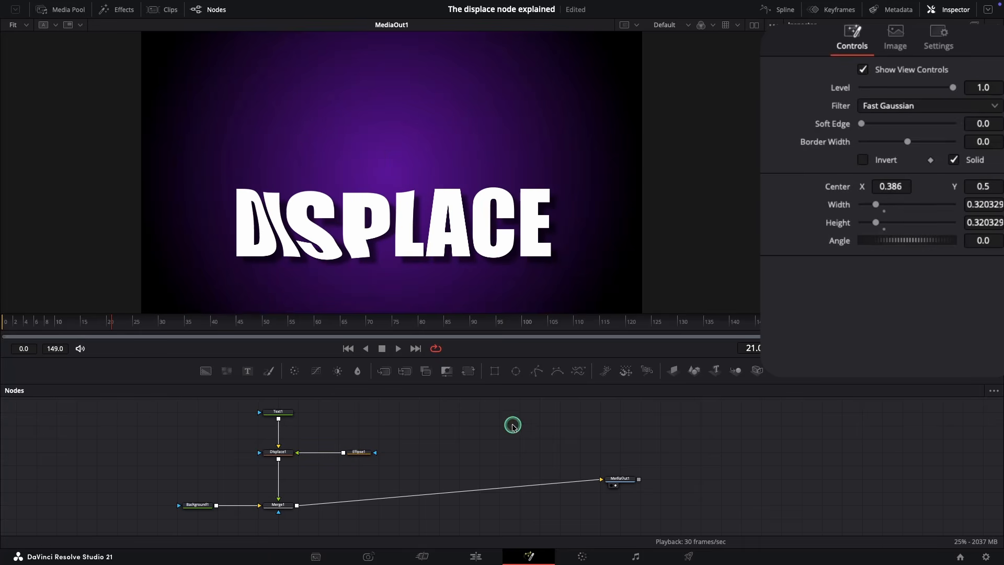
Step: Align MediaOut1 with Merge1 and set Displace1 to XY type with Y Refraction 0.1 and Spread 5.0
drag(620, 479, 680, 504)
click(282, 453)
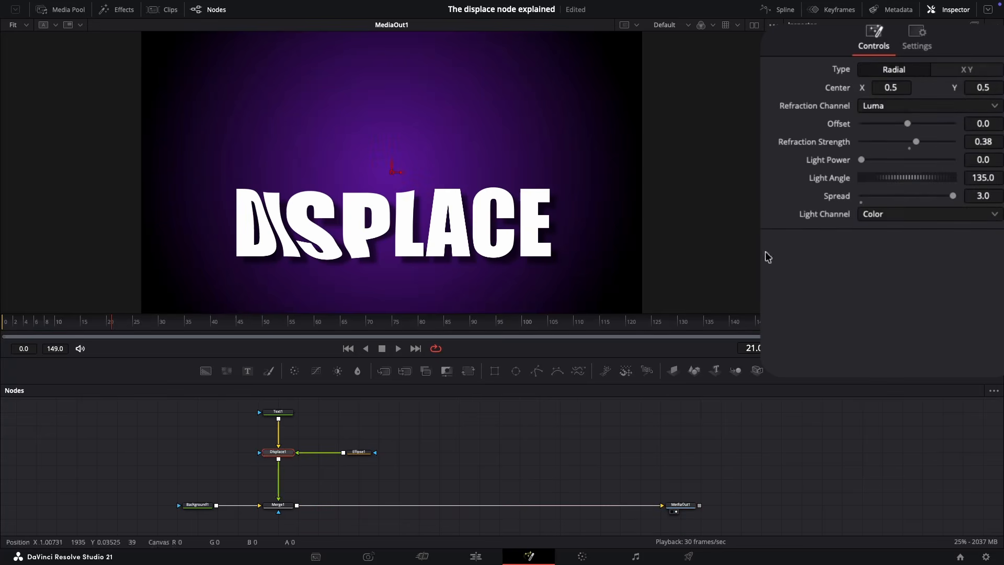
click(966, 69)
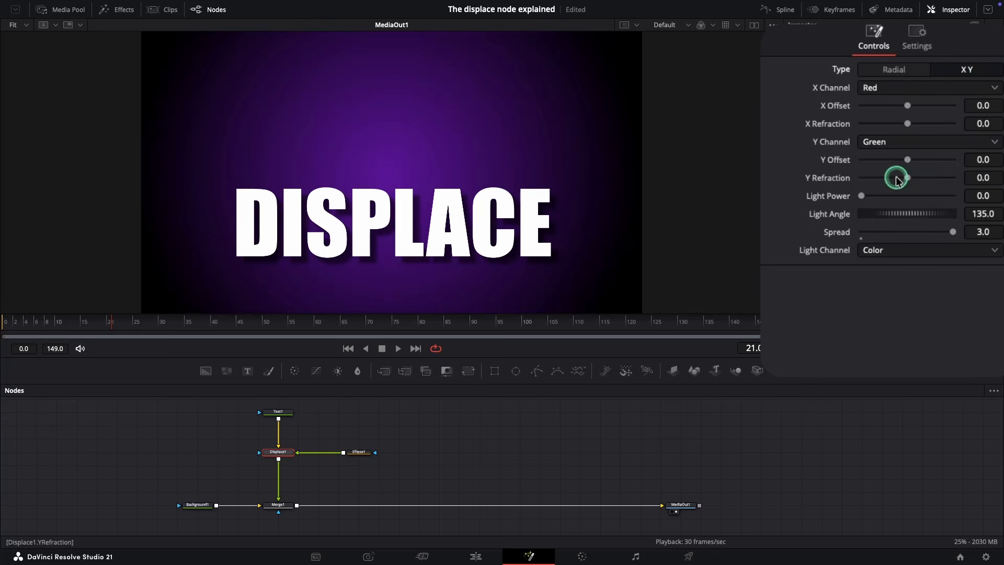
drag(909, 178, 956, 180)
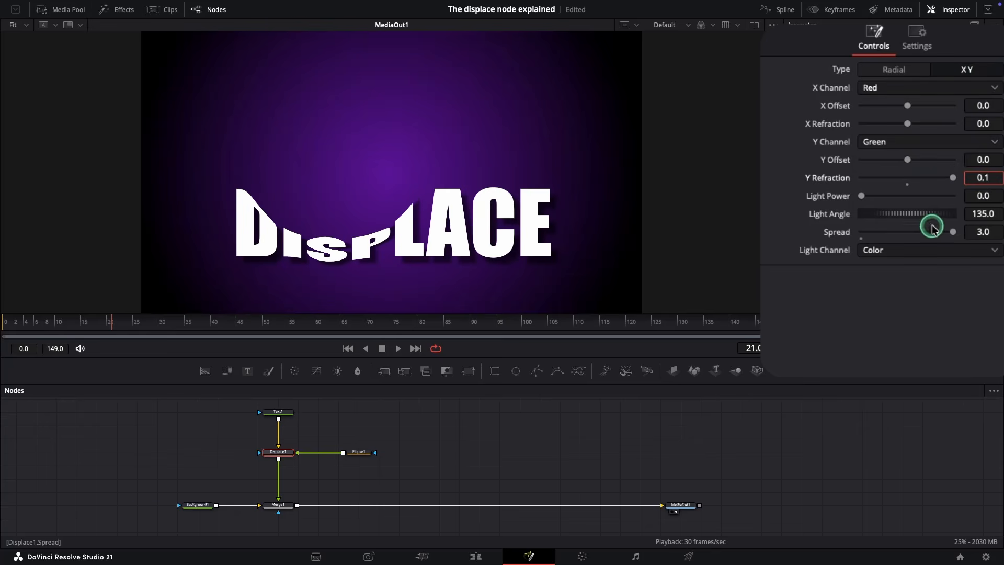
drag(954, 231, 920, 232)
key(Tab)
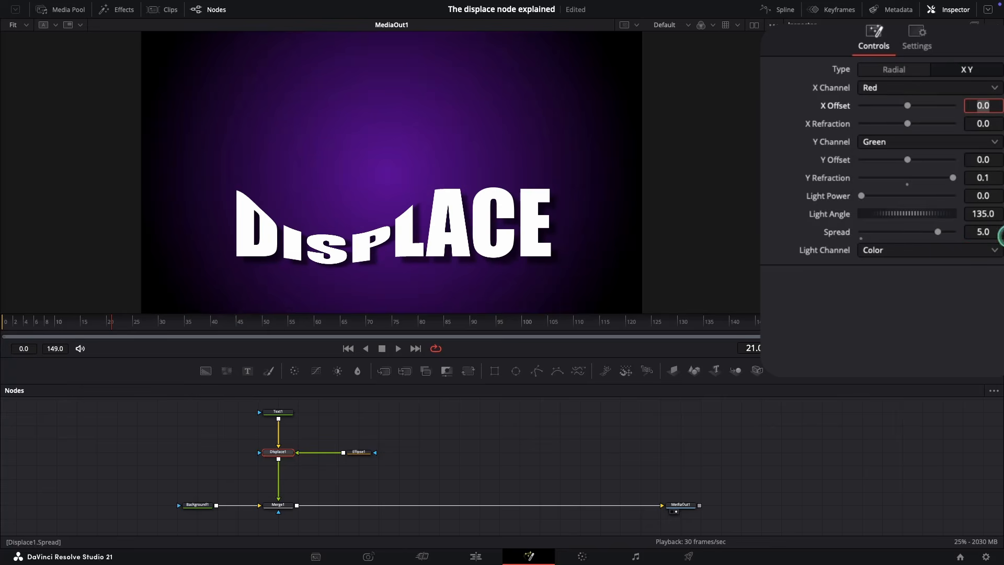
Step: Add a second Background node merged over the composite between Merge1 and MediaOut1
click(361, 452)
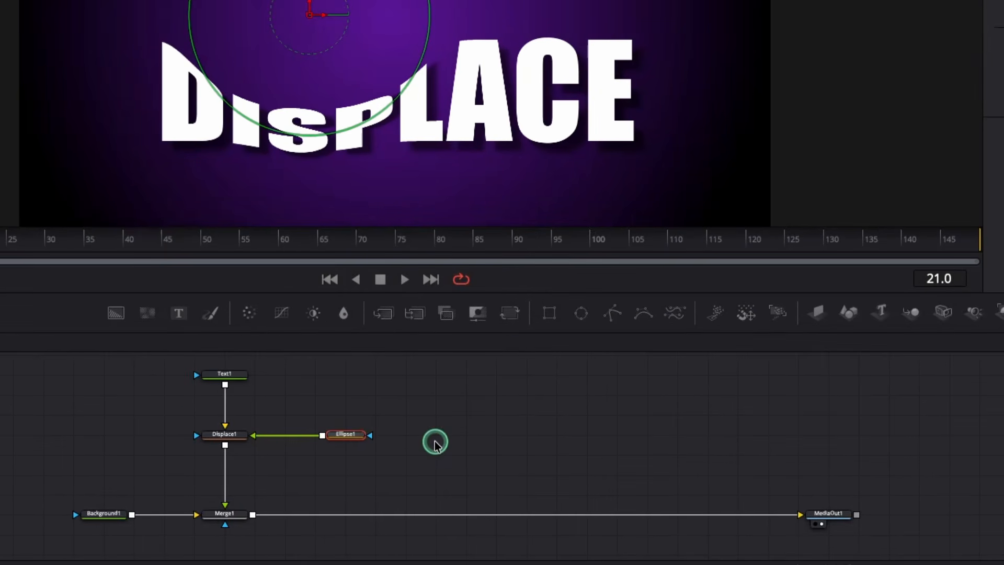
click(376, 390)
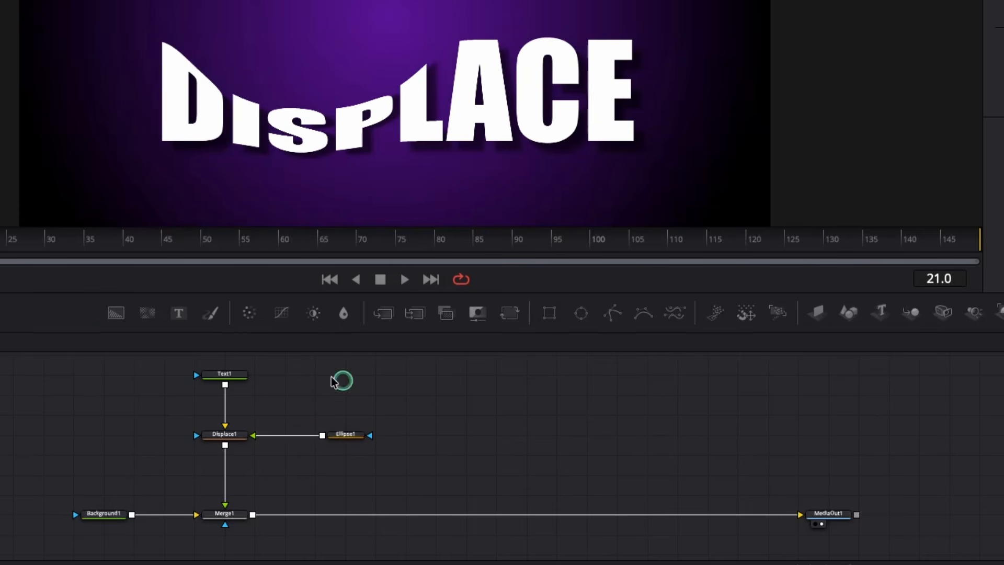
drag(113, 313, 251, 516)
click(417, 420)
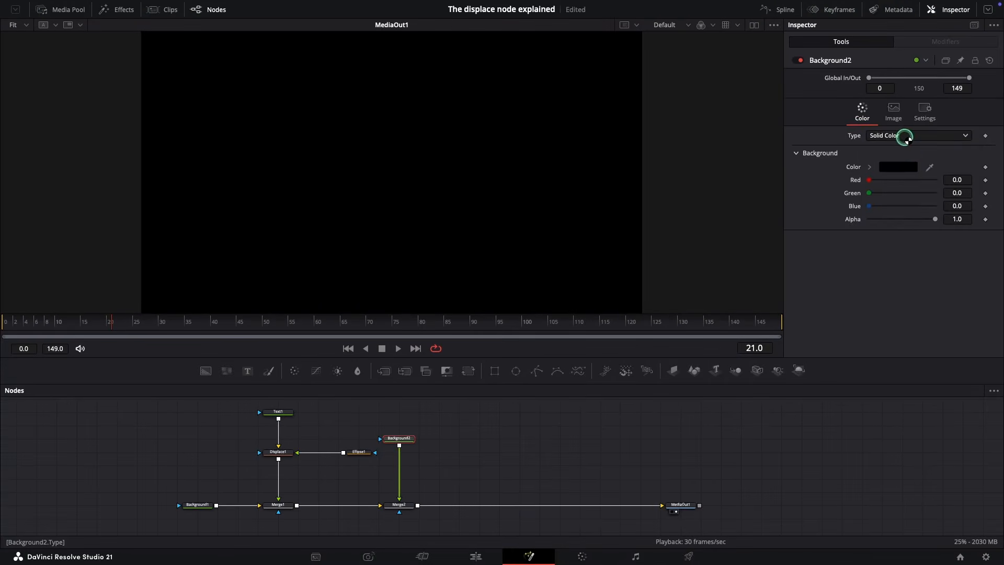
Step: Change Background2 to a gradient fill and color its starting stop Eggplant purple
click(906, 137)
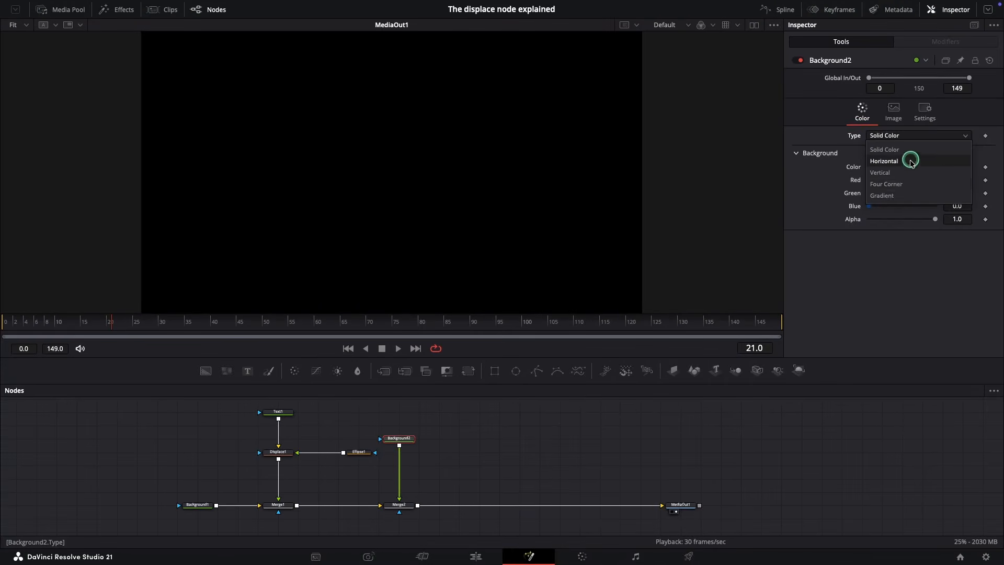
click(897, 195)
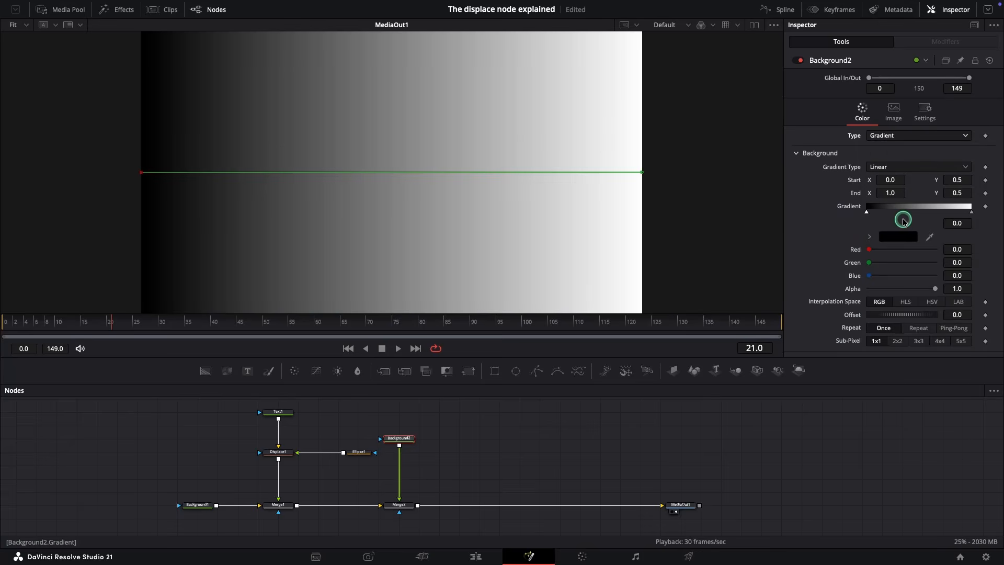
click(898, 236)
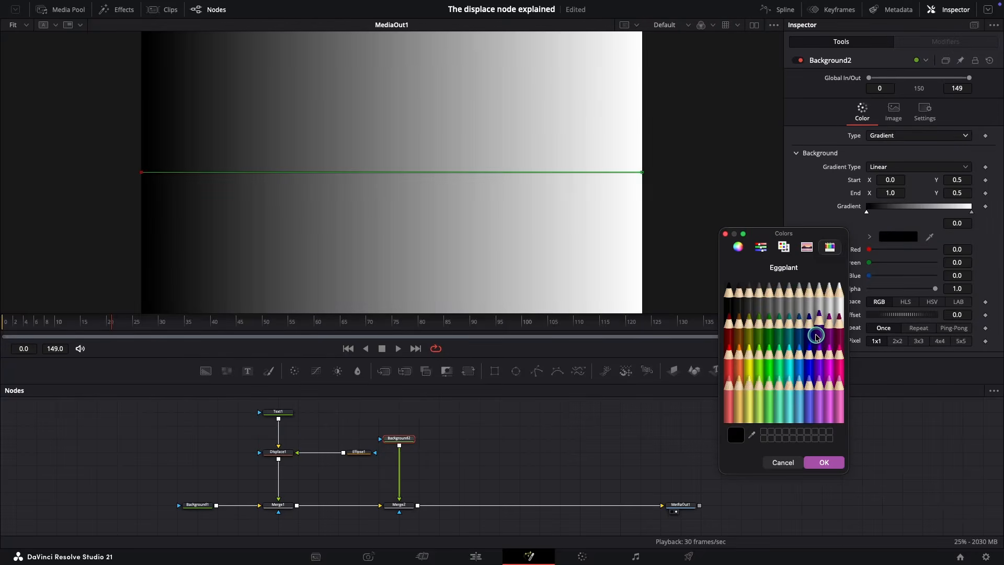
click(815, 369)
click(824, 463)
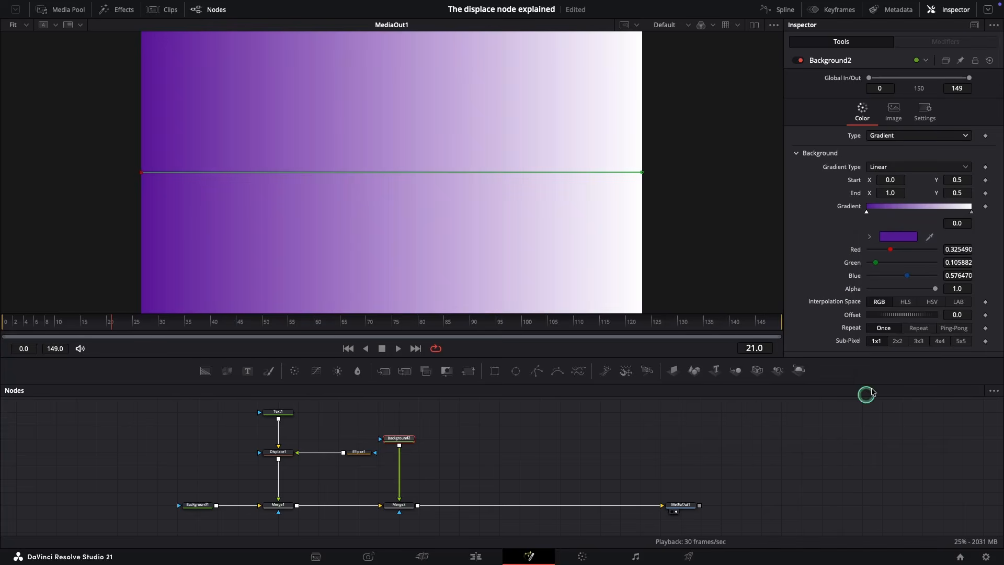
Step: Color the end stop of Background2's gradient Plum
click(971, 212)
click(898, 237)
click(827, 328)
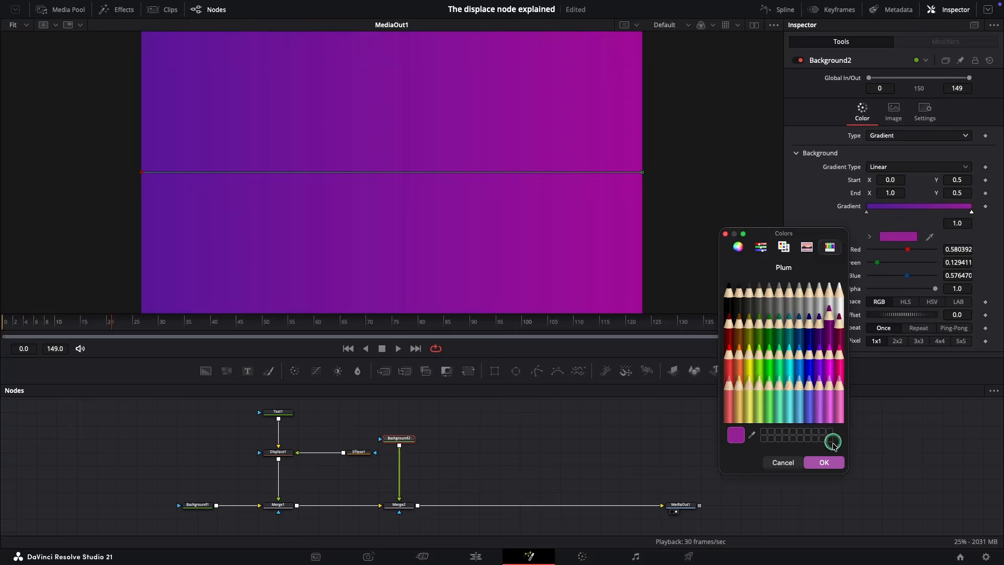
click(828, 462)
Step: Add a Maroon middle stop to Background2's gradient and place it at about 0.453
click(907, 207)
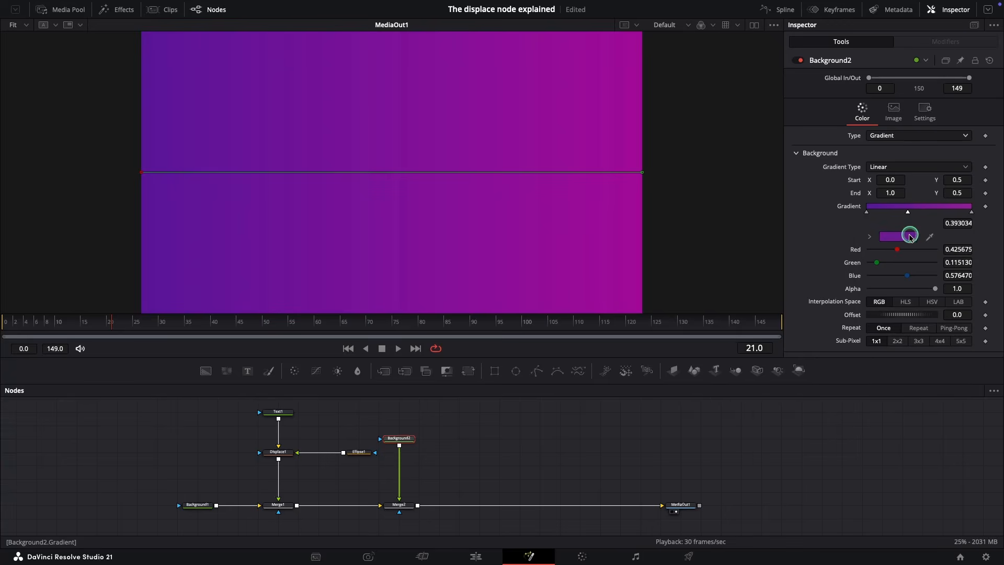
click(898, 236)
click(838, 323)
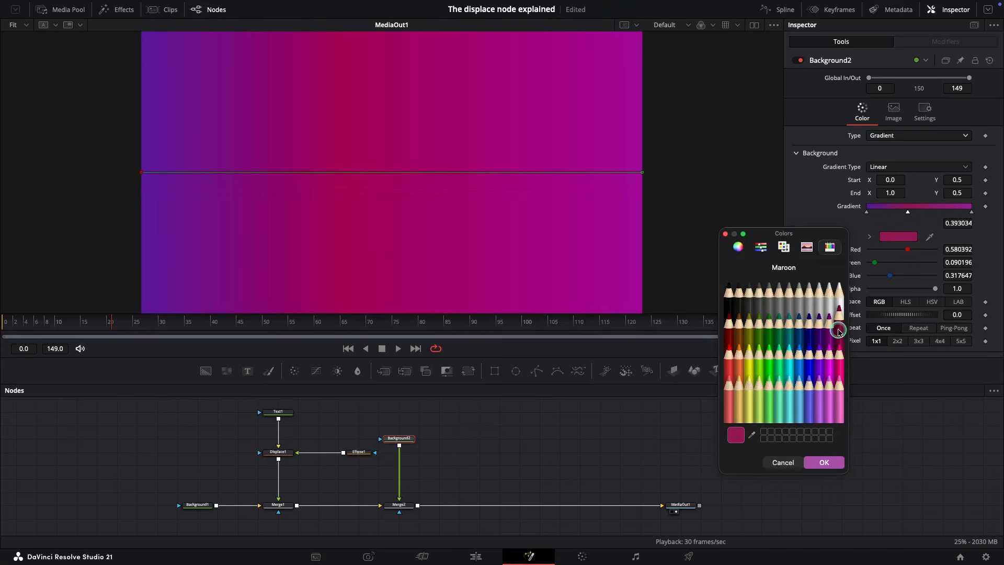
click(825, 463)
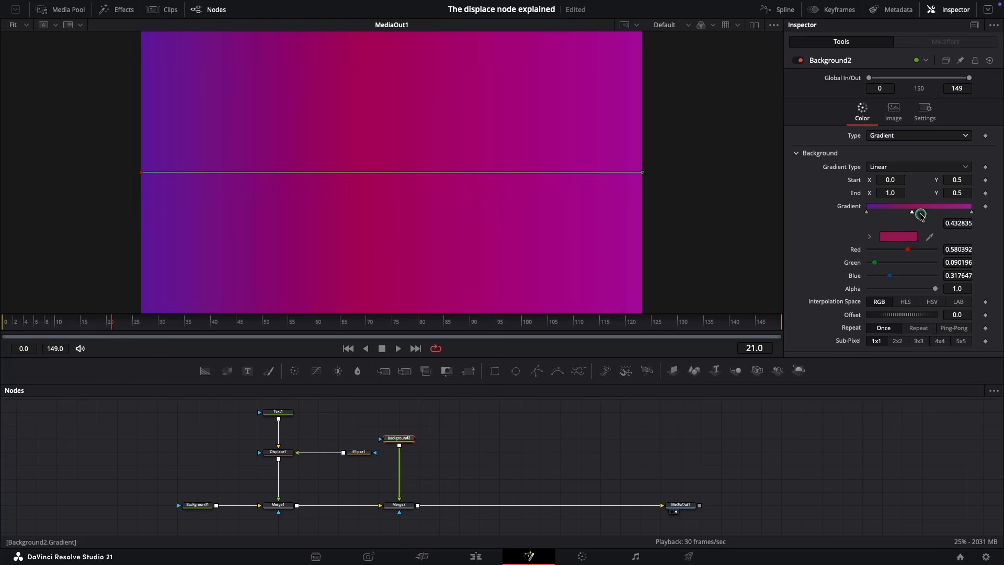
drag(914, 214, 913, 215)
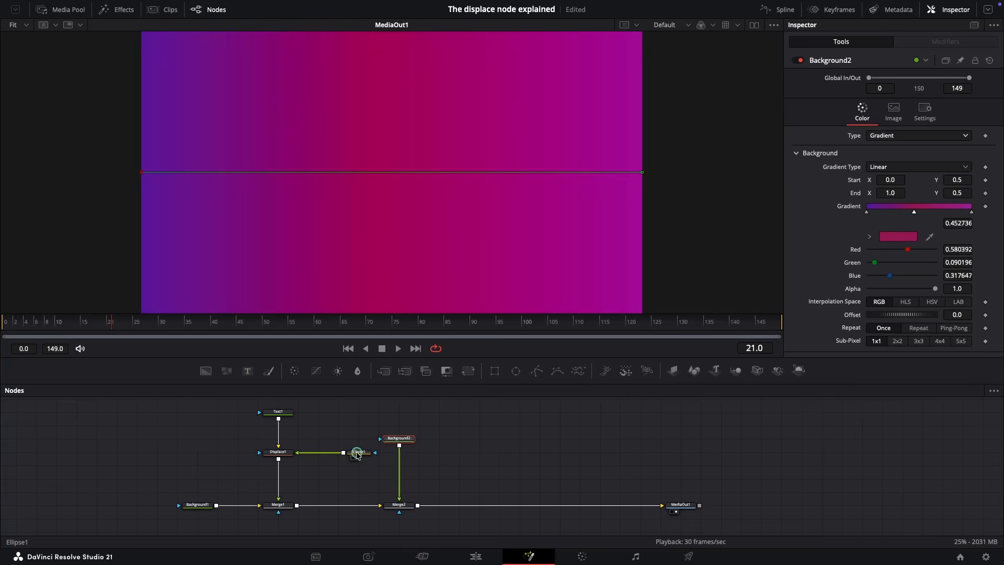
Step: Move Ellipse1 closer to Displace1, then paste an instance of it above Background2 as that node's mask
click(339, 453)
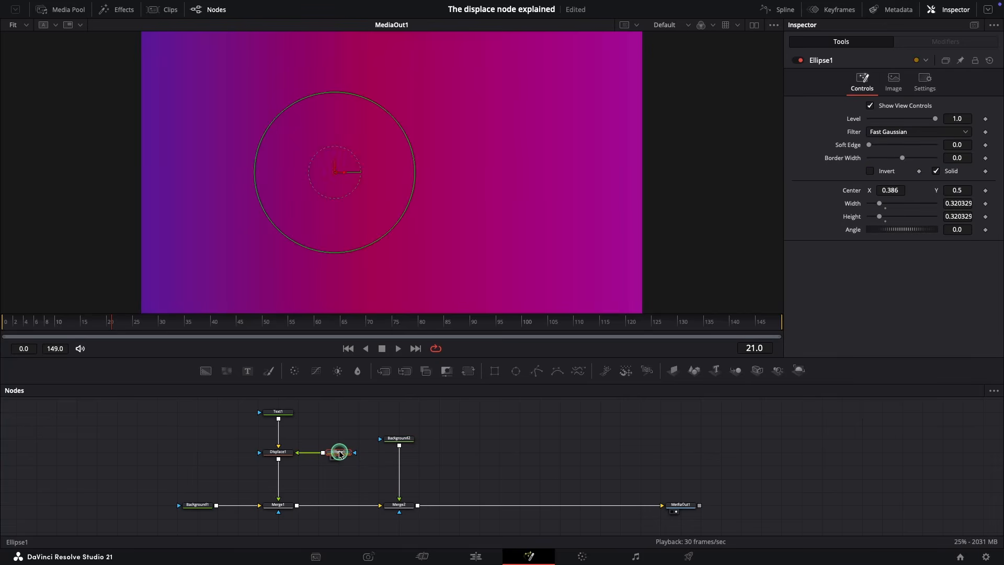
click(377, 422)
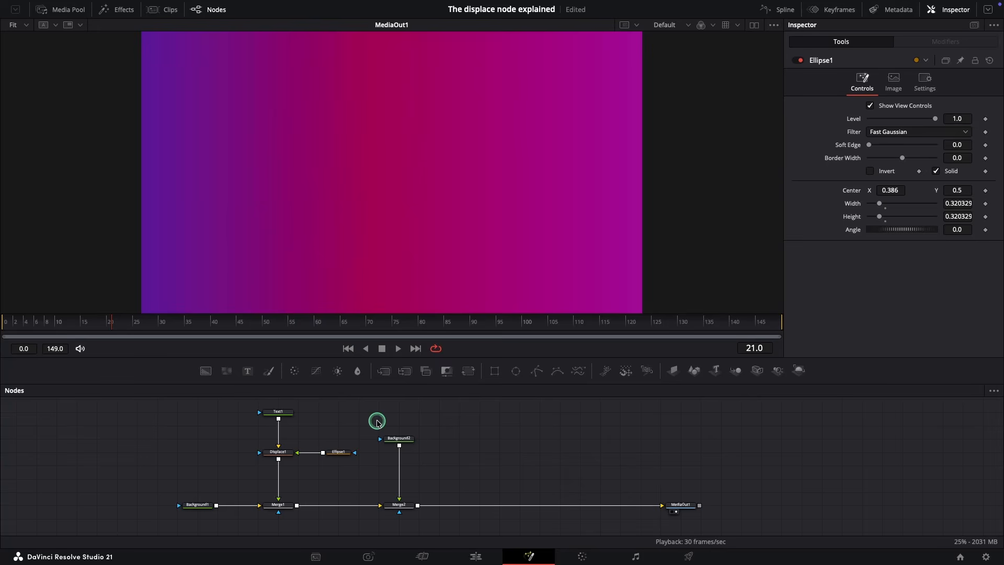
key(super+shift+v)
mouse_move(393, 426)
mouse_down()
mouse_move(397, 437)
mouse_move(402, 412)
mouse_up()
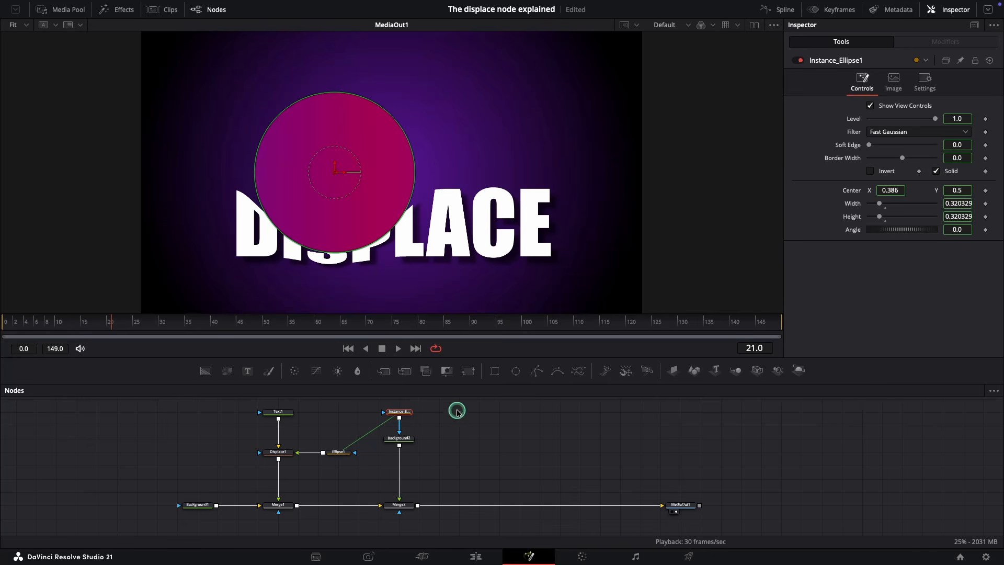
click(458, 436)
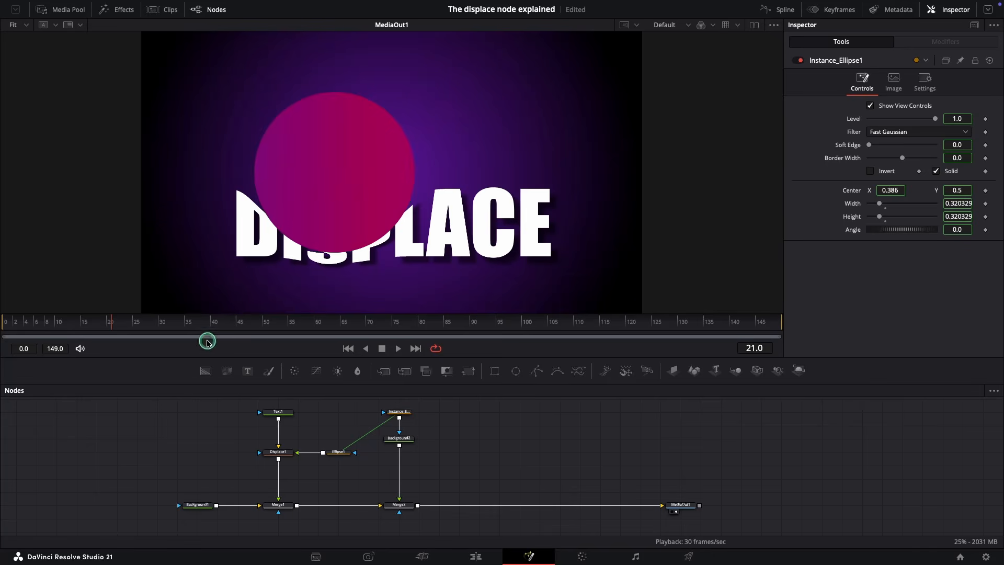
Step: Shift Ellipse1's center X to 0.53 and shrink its width and height to about 0.22
click(342, 452)
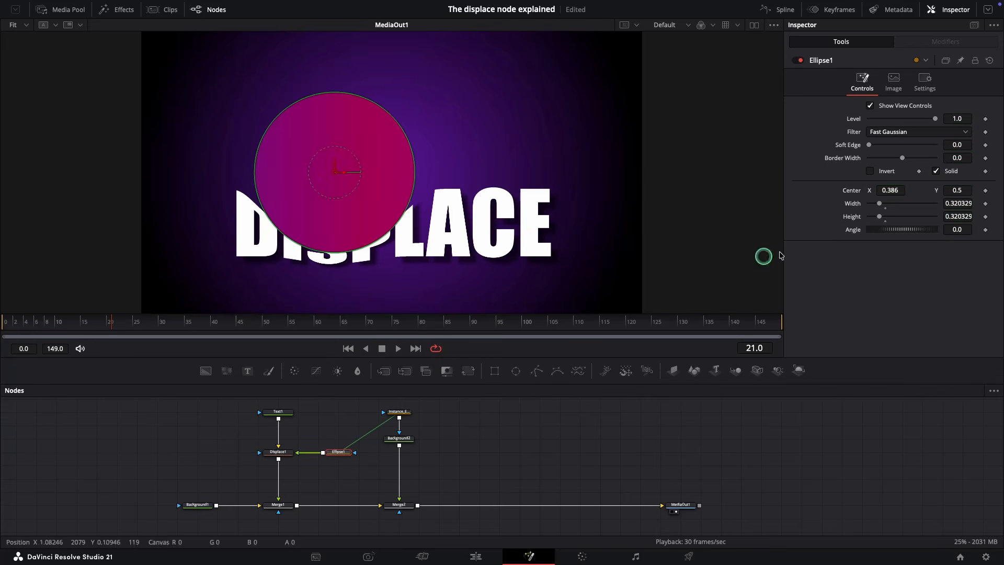
drag(892, 191, 969, 196)
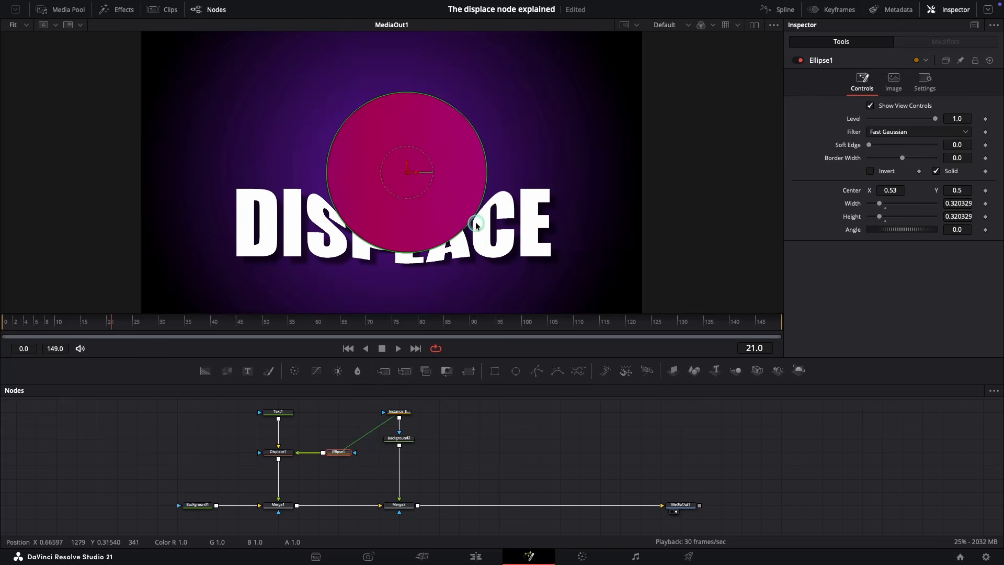
drag(474, 216, 451, 206)
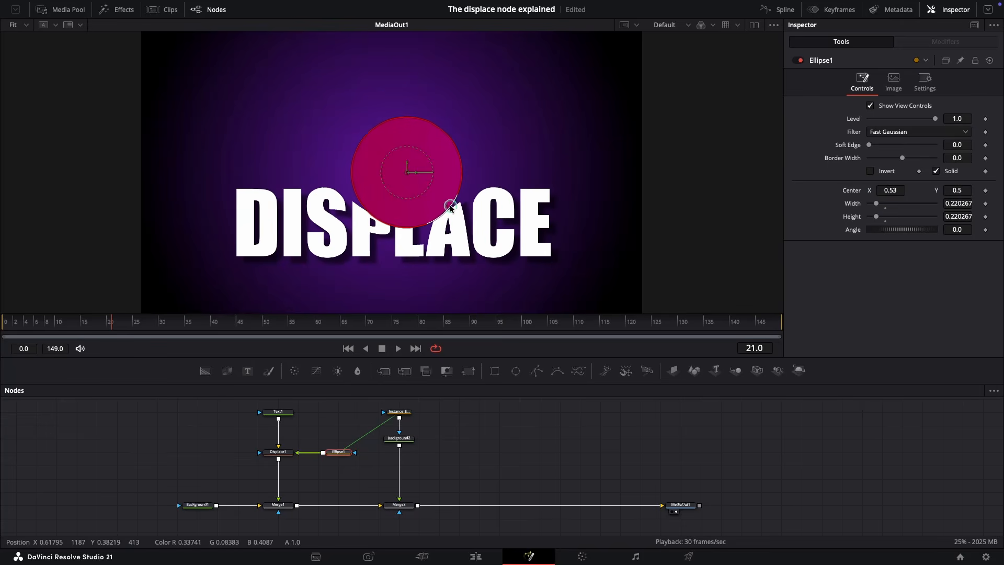
Step: Set Displace1's Y Refraction to 0.2, raise its Spread, and shrink the linked ellipse to about 0.207 in width and height
click(287, 449)
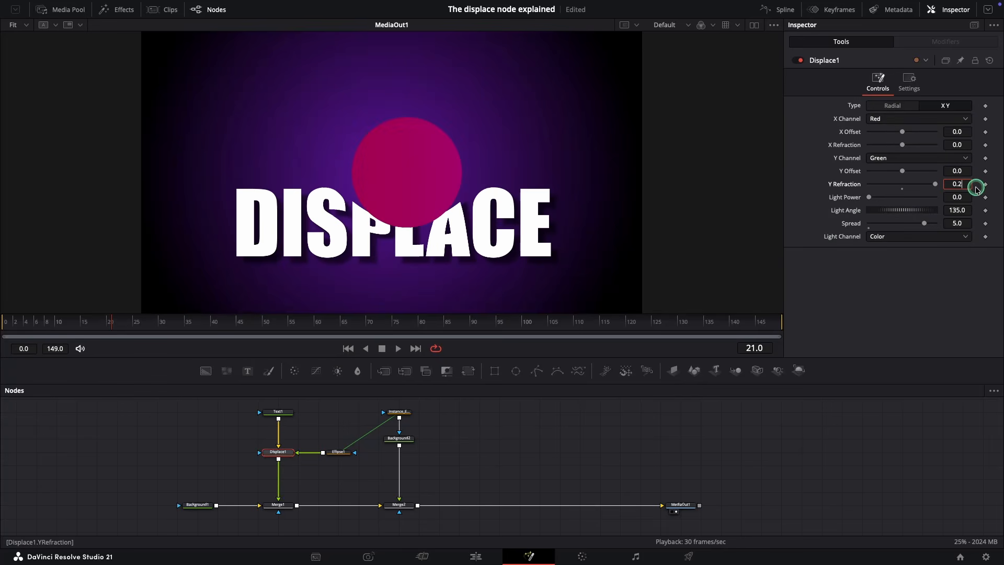
drag(976, 188, 976, 187)
drag(925, 224, 939, 223)
click(400, 412)
drag(444, 210, 448, 204)
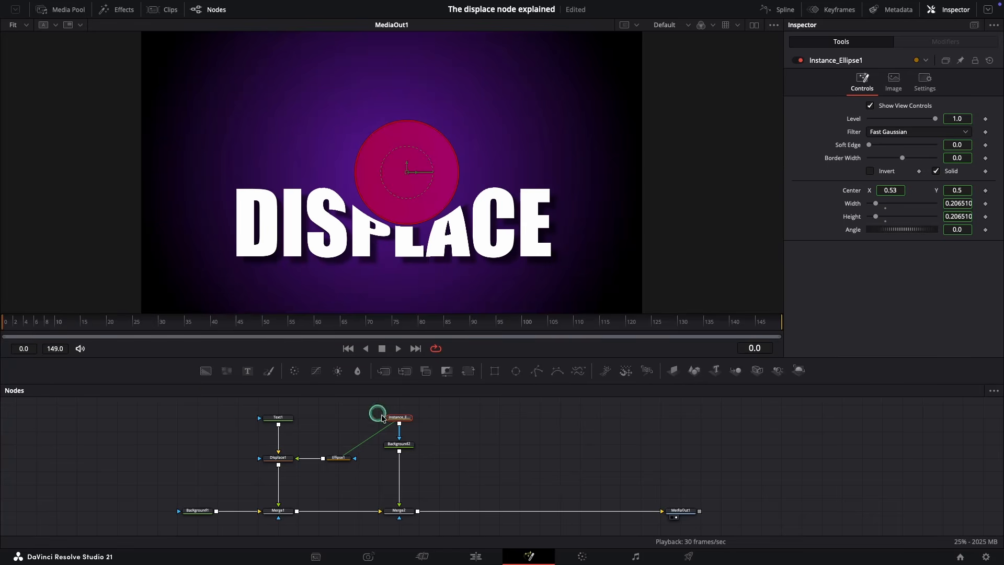
Step: Keyframe Ellipse1's center X from -0.127 off-canvas at frame 0 to 0.736 at frame 25
click(337, 457)
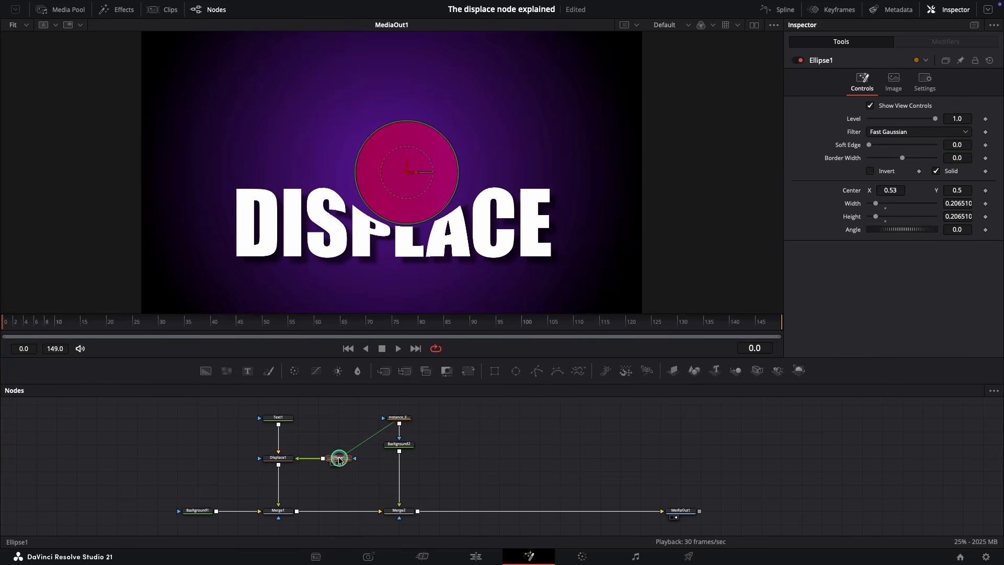
drag(890, 190, 546, 229)
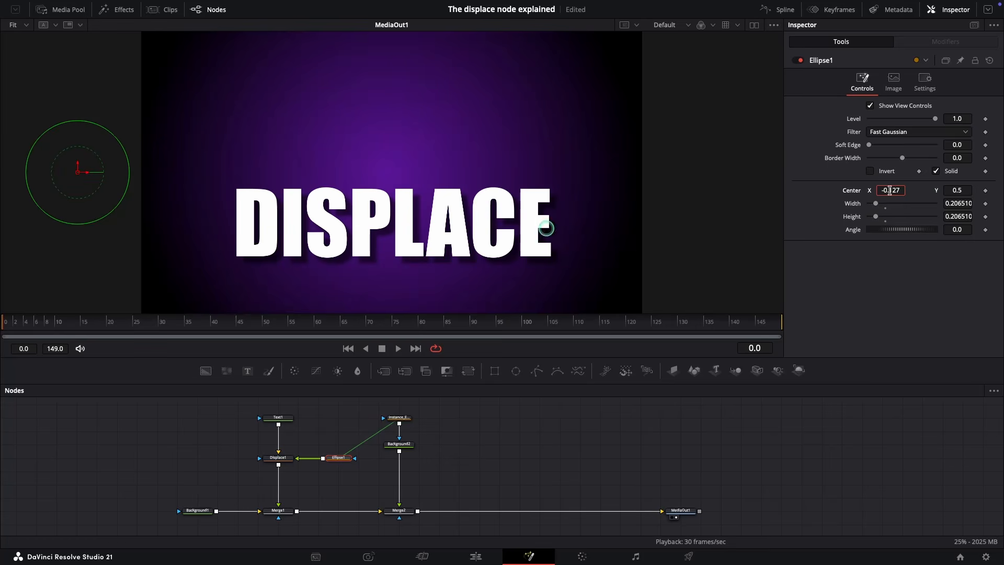
click(986, 192)
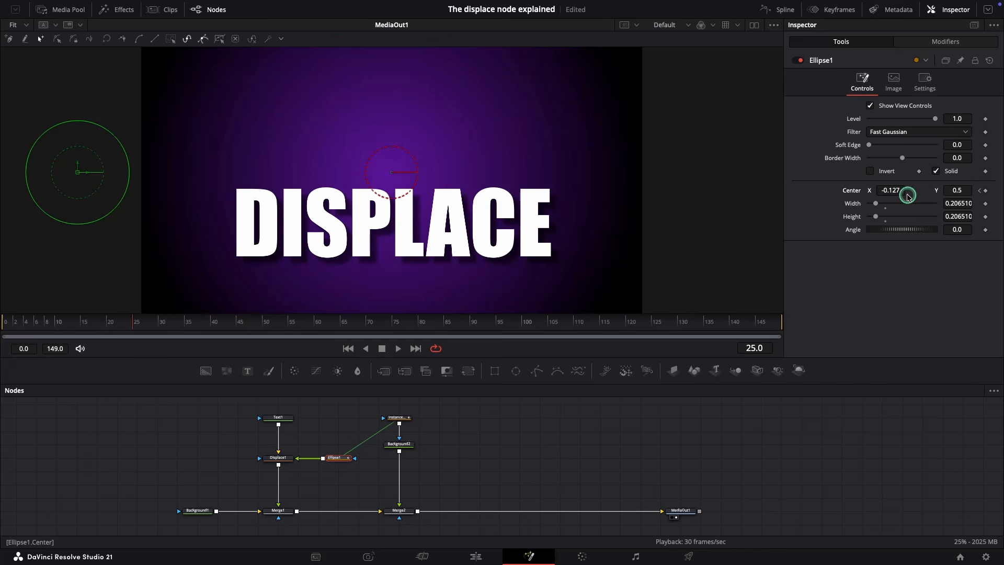
drag(896, 192, 509, 185)
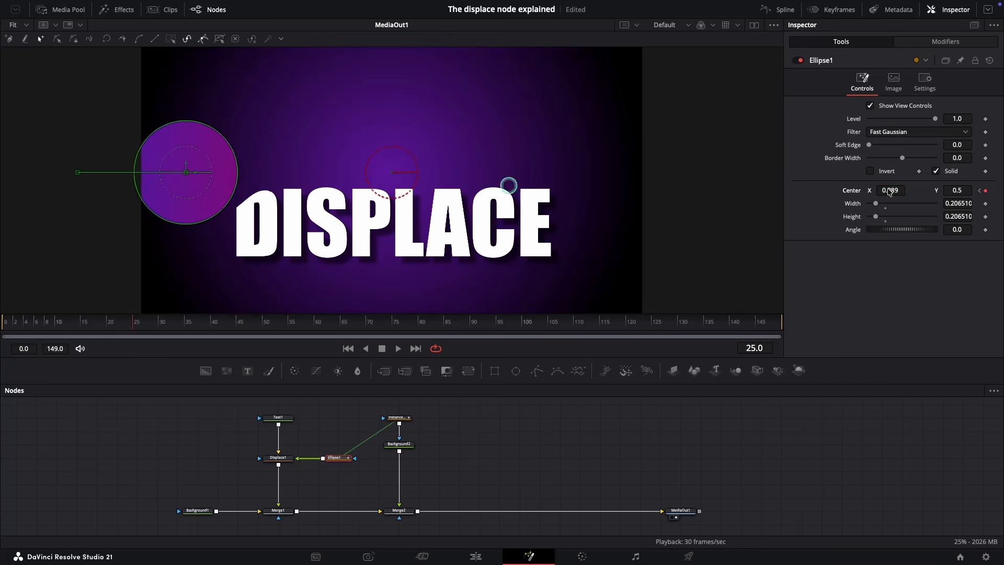
drag(882, 188, 719, 193)
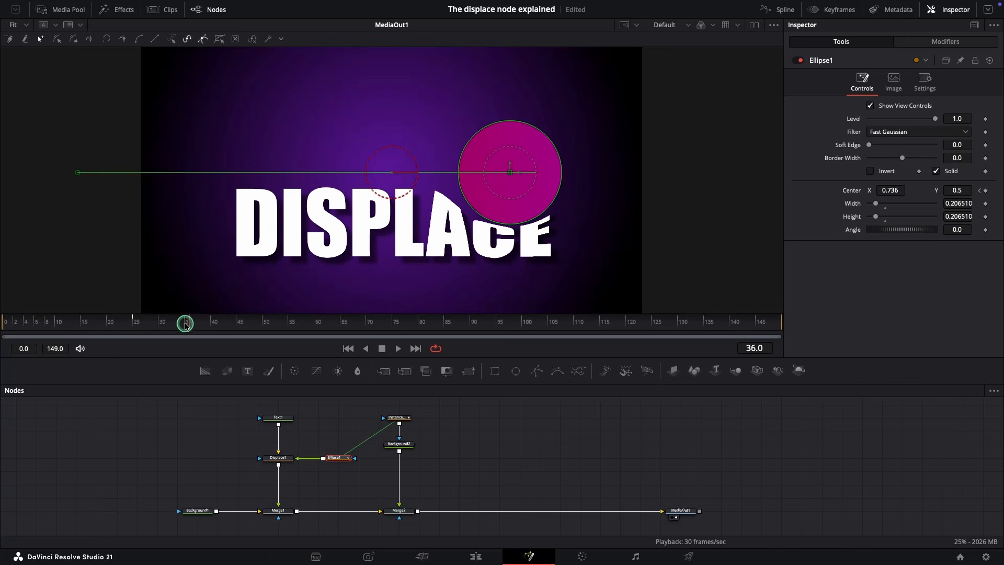
Step: Keyframe Ellipse1's center X at 0.266 on frame 55 and at 0.527 around frame 95
drag(896, 190, 650, 188)
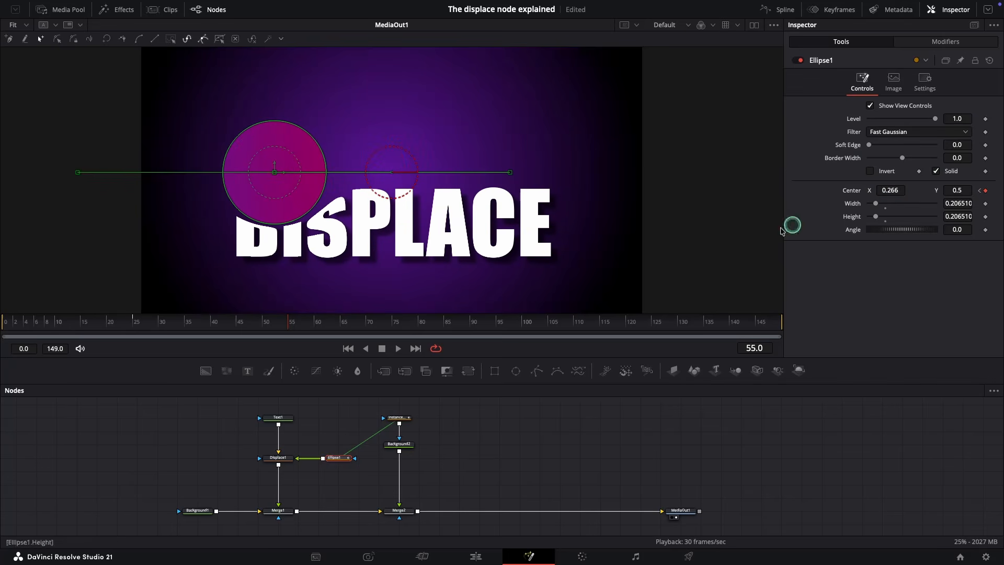
drag(278, 321, 345, 325)
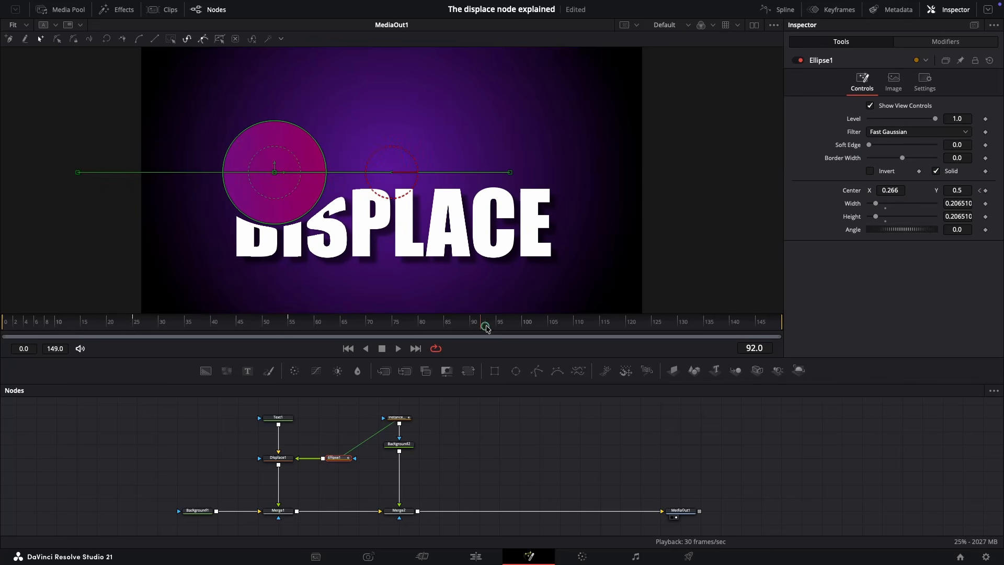
mouse_move(888, 190)
mouse_down()
mouse_move(915, 190)
mouse_move(884, 191)
mouse_up()
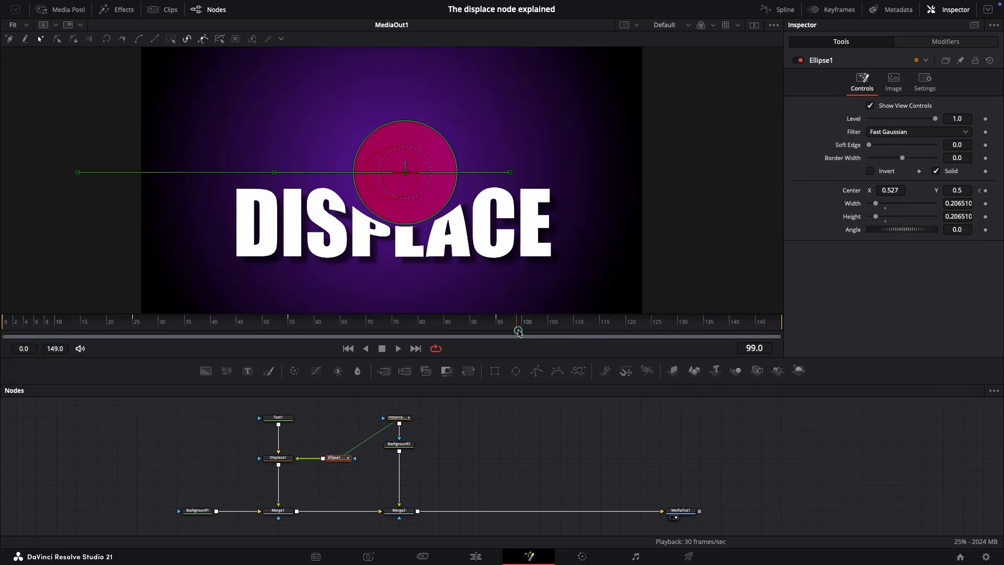
Step: Start a vertical bounce by keyframing Ellipse1's center Y at 0.675 on frame 99 and back down to 0.498 at frame 105
drag(968, 193, 964, 191)
key(Right)
key(Right)
key(Right)
key(Right)
key(Right)
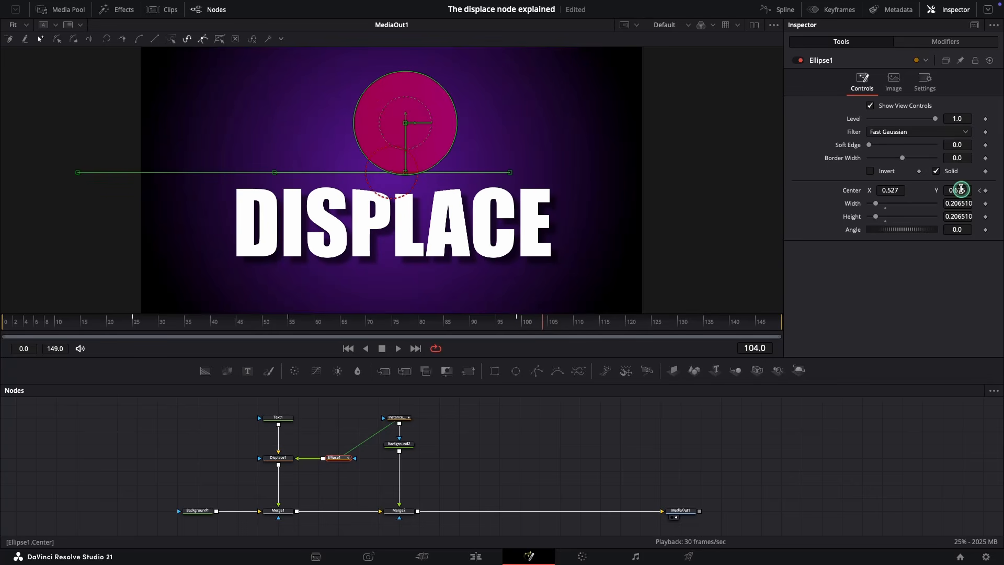
key(Right)
key(Right)
drag(960, 190, 954, 246)
Step: Keyframe diminishing center Y bounces up to about frame 126, including 0.58 at frame 120, and play the animation from the start
key(Right)
key(Right)
key(Right)
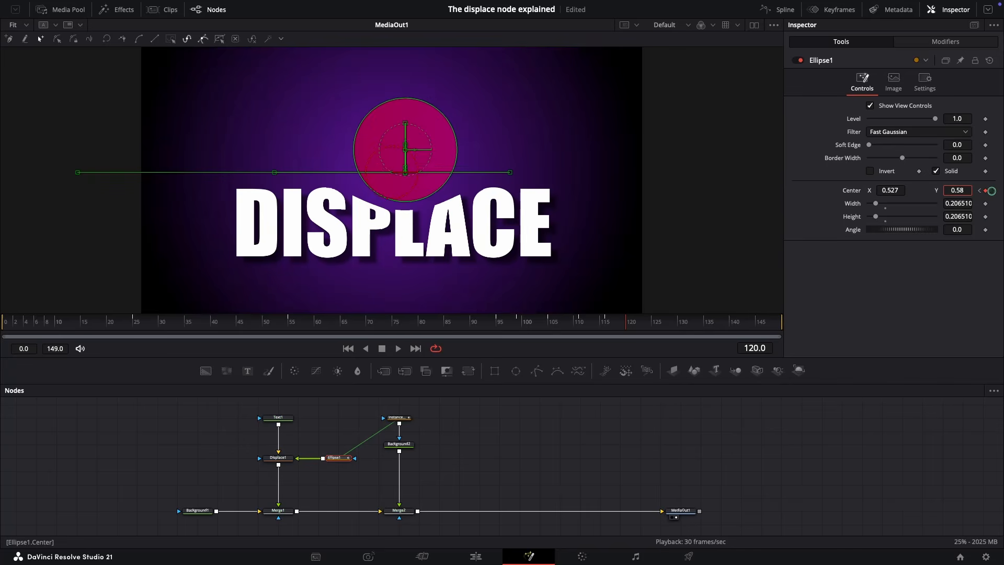
key(Right)
key(Right)
key(Right)
drag(957, 191, 905, 195)
key(Right)
key(Right)
key(Right)
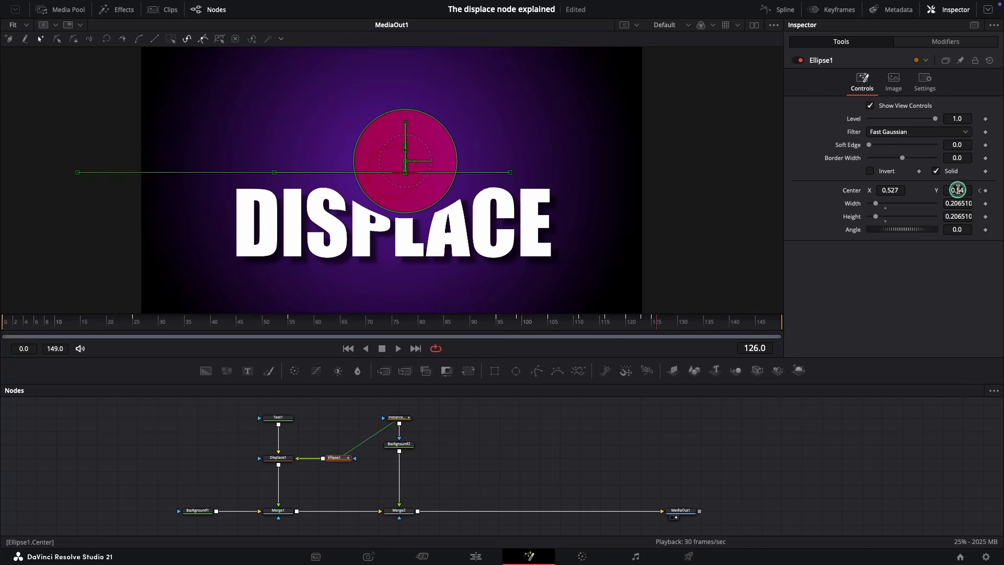
key(Home)
key(space)
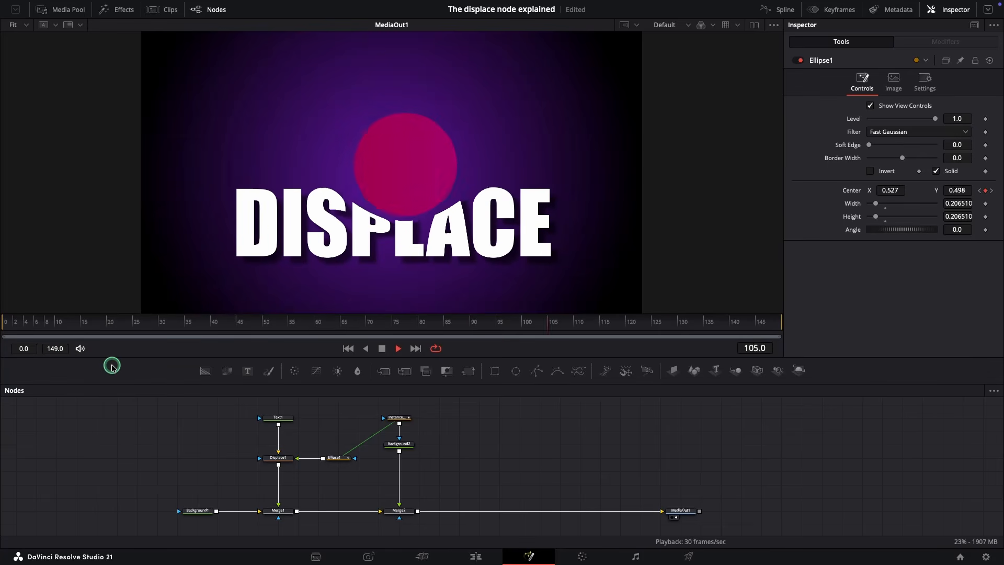
Step: Show Ellipse1's center displacement curve in the Spline editor, fit it to view, and float and reposition the editor window
click(337, 459)
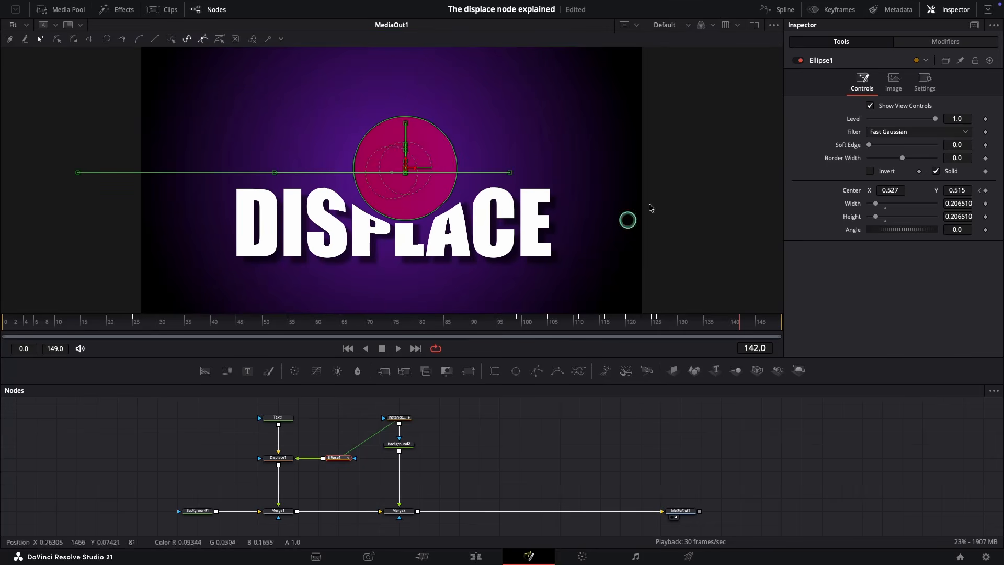
click(777, 12)
click(516, 419)
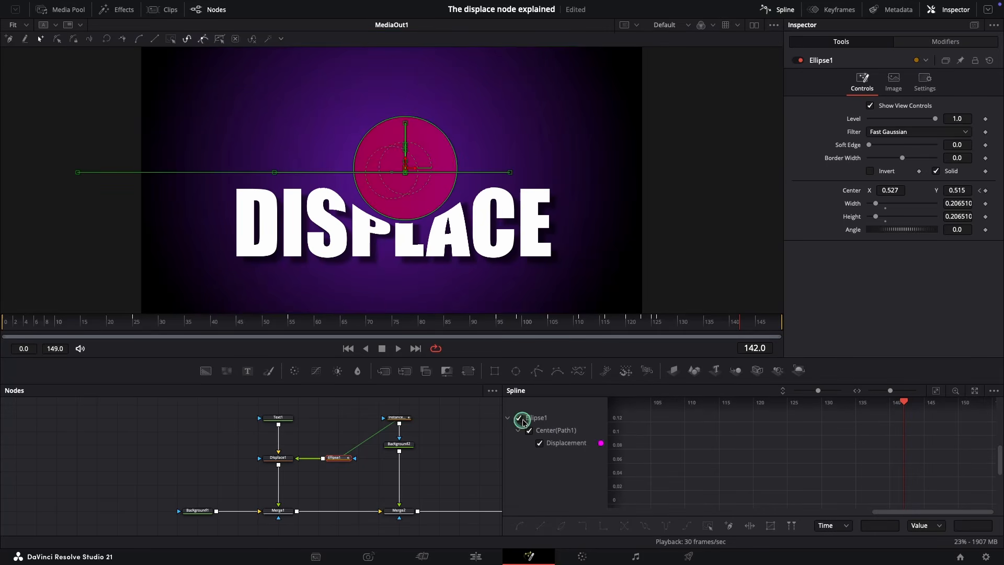
click(935, 391)
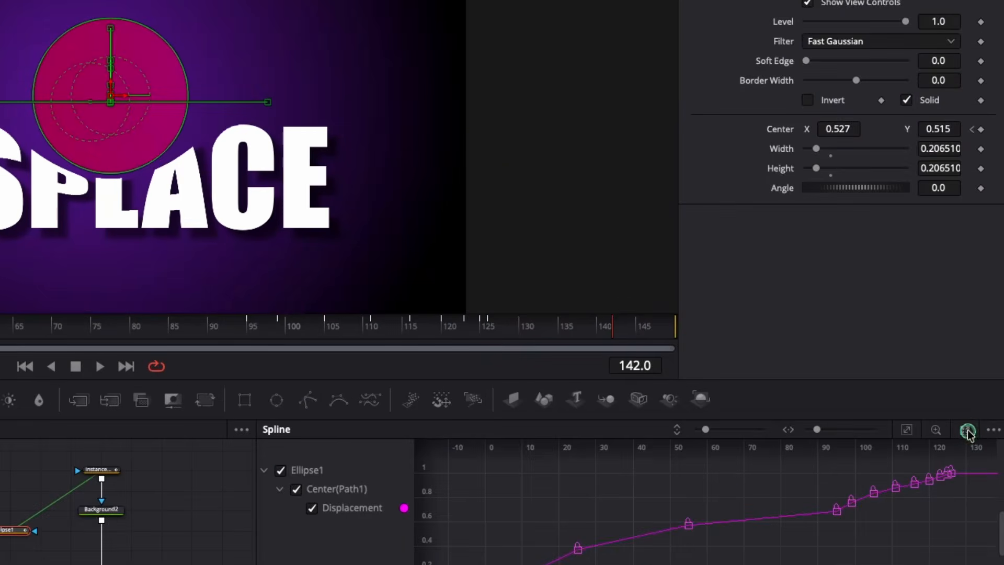
click(975, 391)
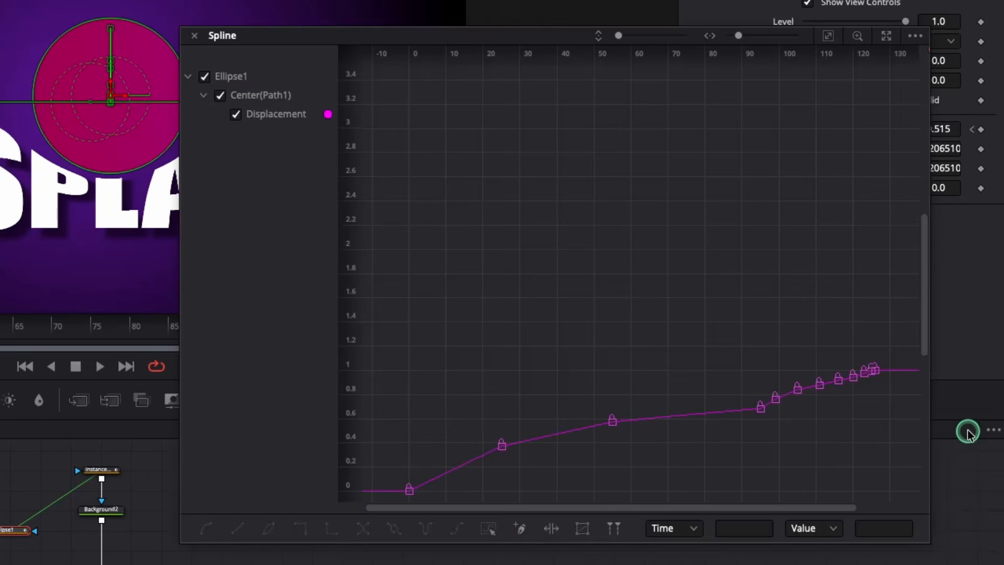
drag(533, 37, 507, 18)
drag(174, 233, 87, 243)
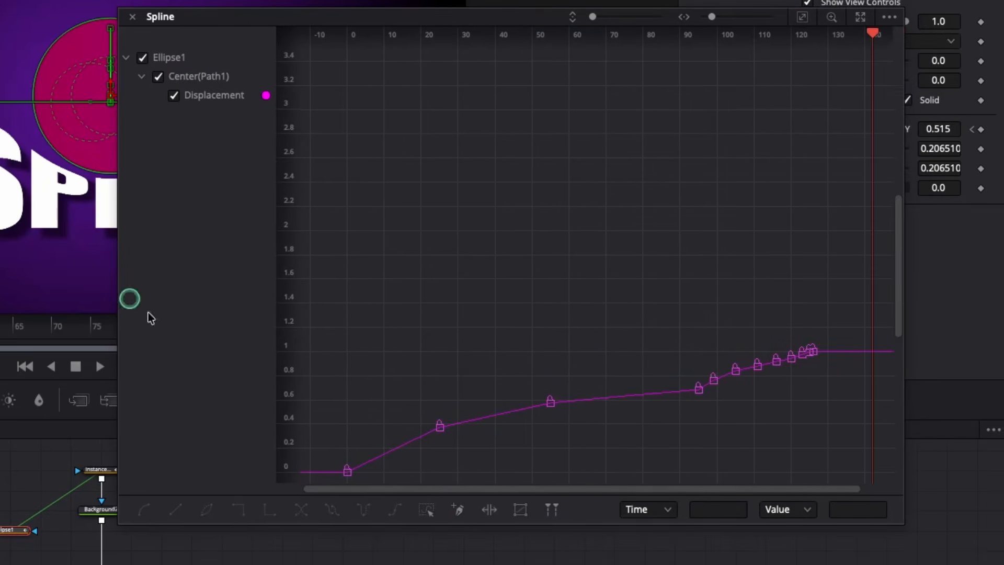
Step: Resize and reposition the Spline window, fit the displacement curve to view, and smooth all of its keyframes
drag(540, 520, 538, 561)
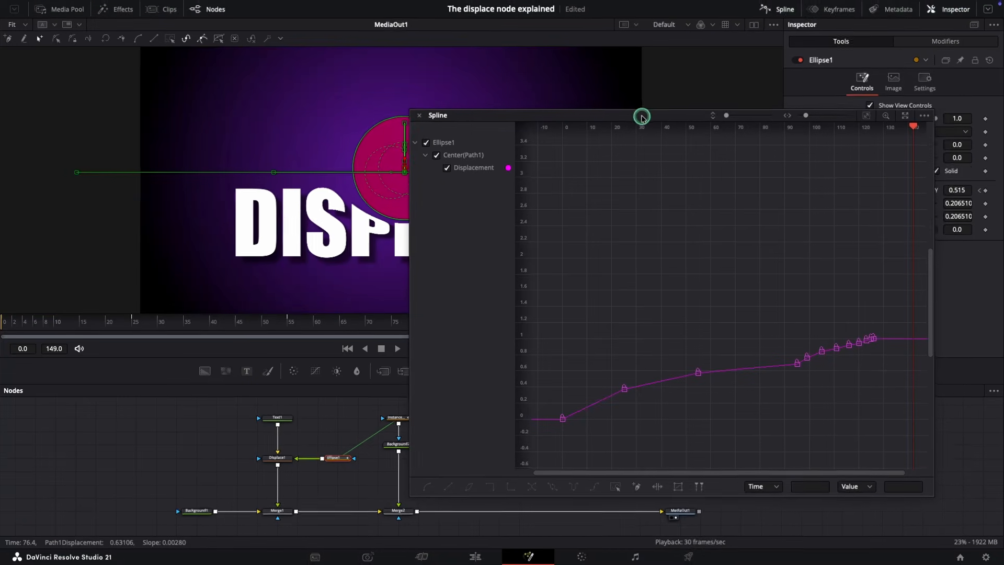
drag(465, 19, 489, 24)
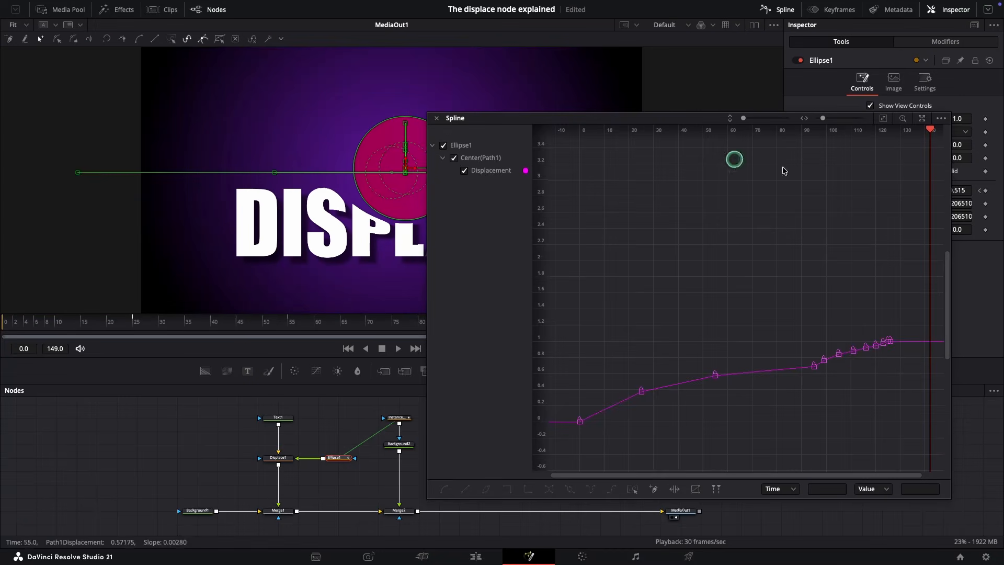
click(883, 121)
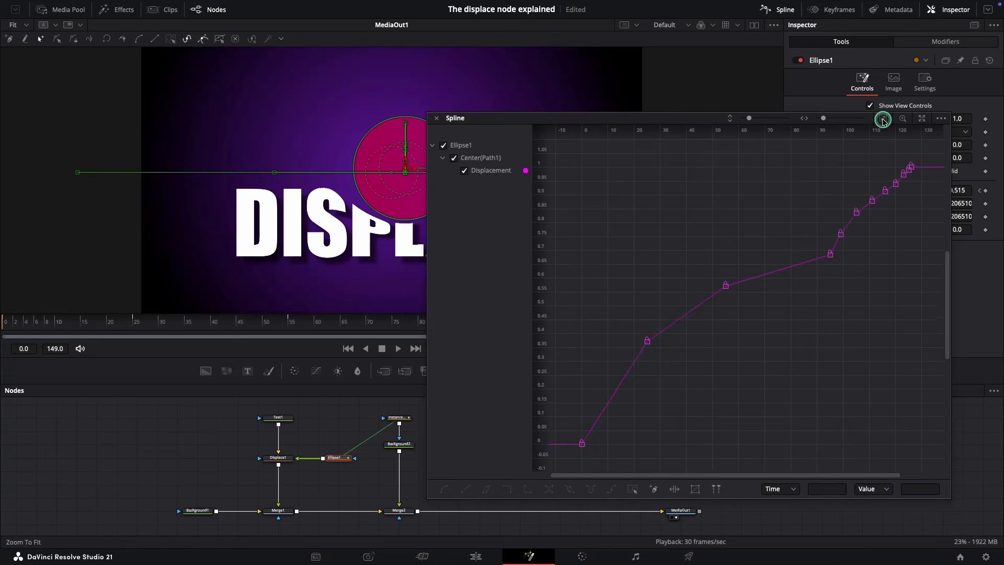
key(ctrl+a)
key(s)
click(827, 330)
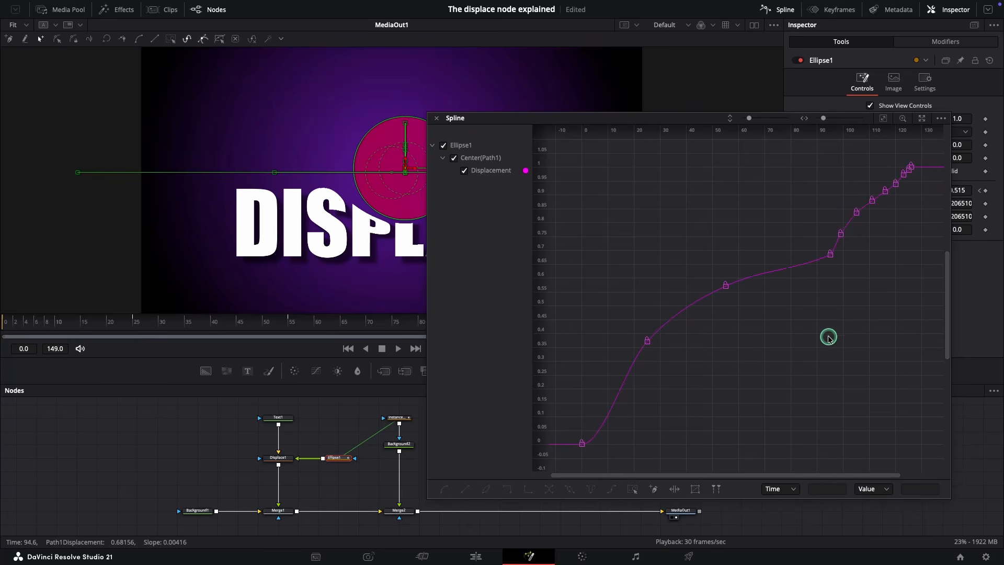
Step: Close the Spline editor and play back the circle's smoothed motion over the title
click(436, 118)
key(space)
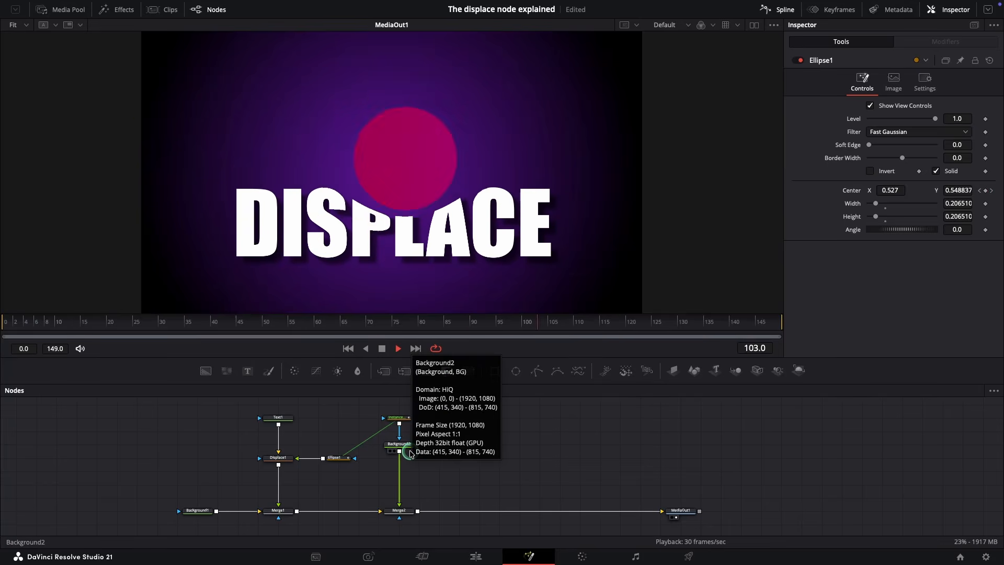
key(space)
Step: Add a Soft Glow node after Background2 and lower its Gain to 0.866
click(412, 440)
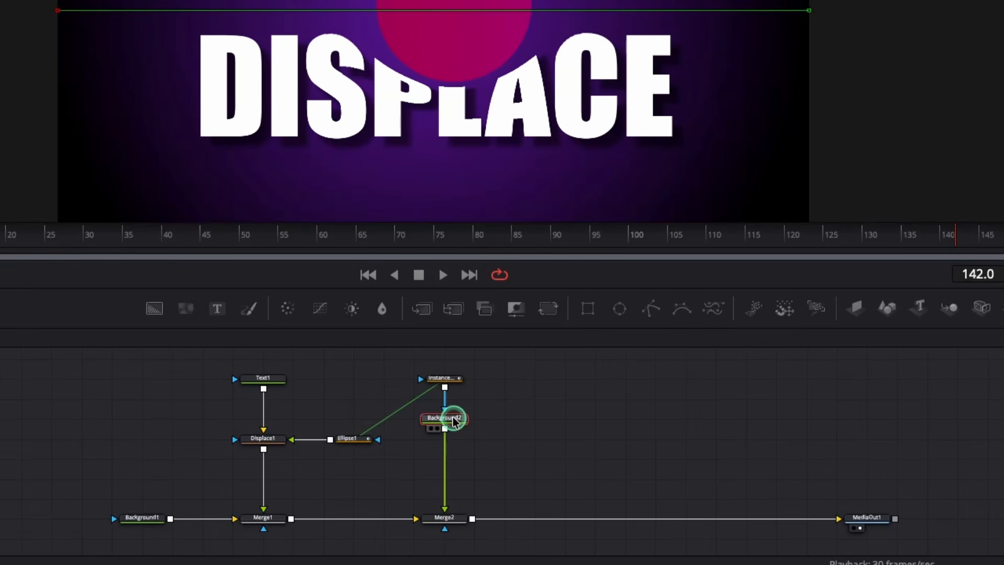
key(shift+space)
text(glo)
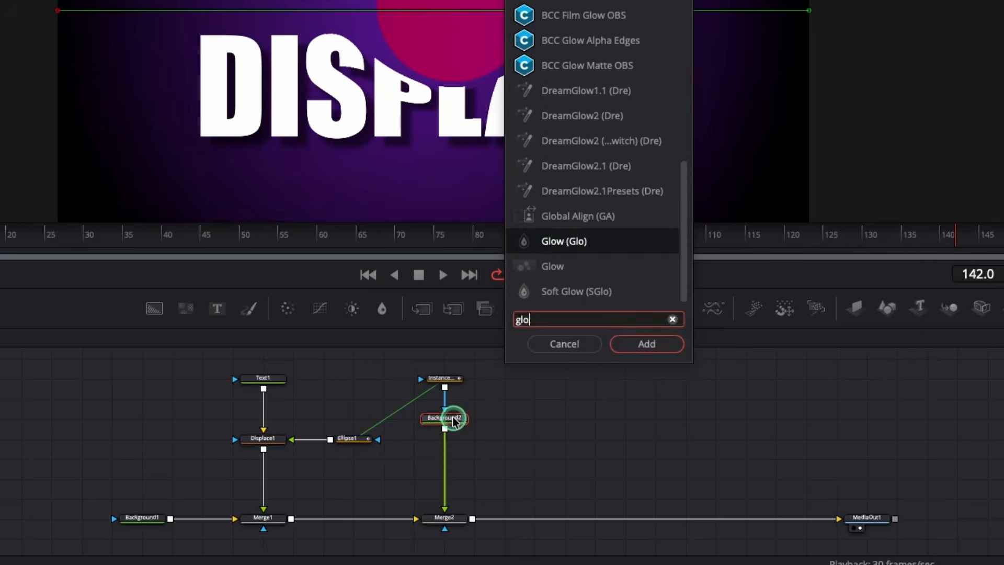
key(Down)
key(Down)
key(Return)
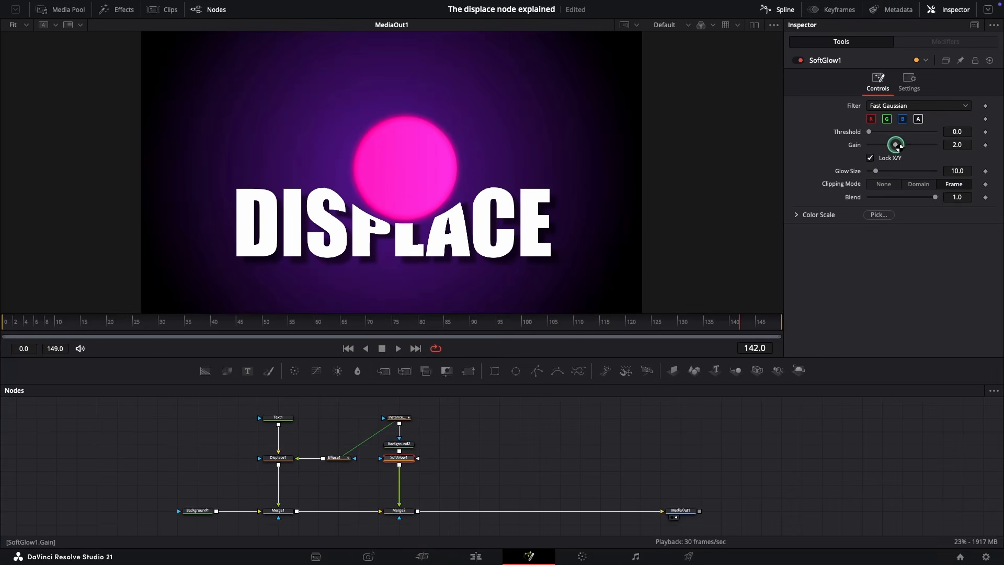
drag(894, 145, 881, 146)
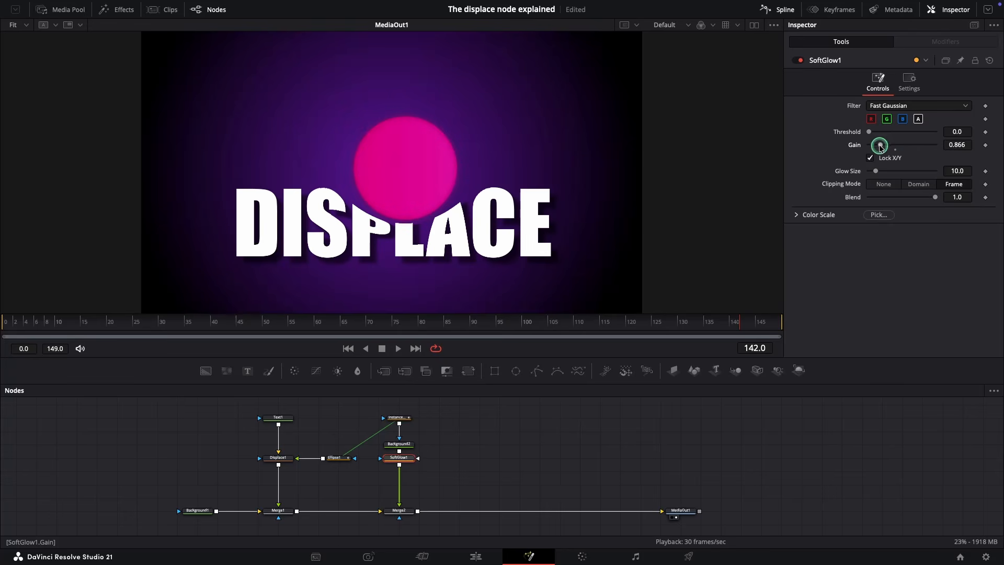
Step: Make room above SoftGlow1 and insert the MR-Bevel template effect between Background2 and the glow
drag(394, 459, 392, 486)
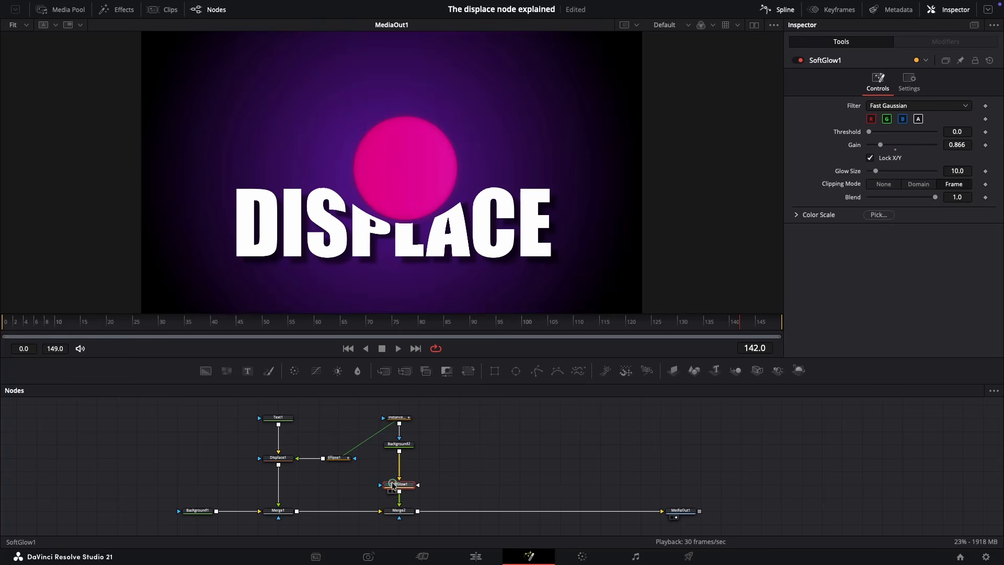
click(396, 444)
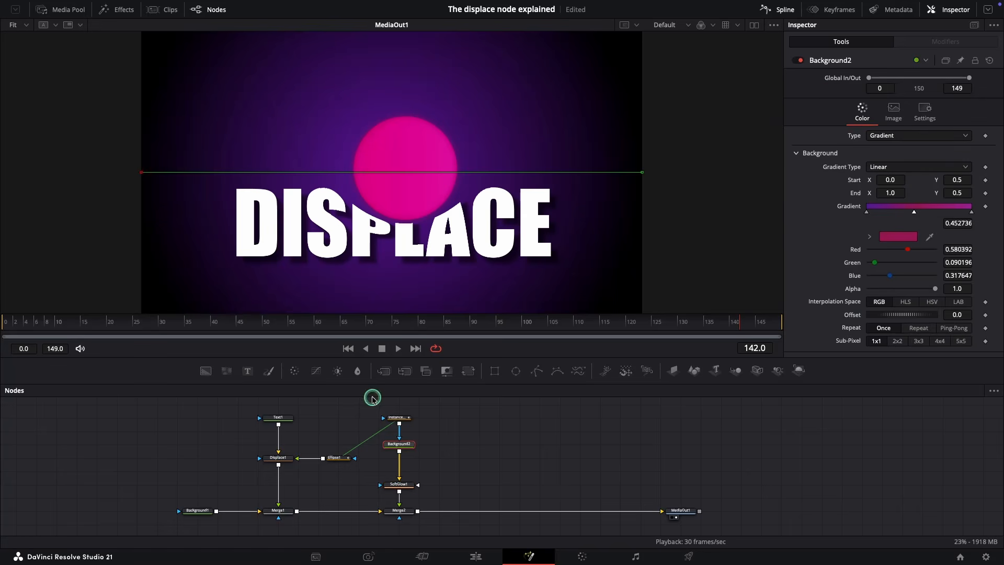
click(123, 12)
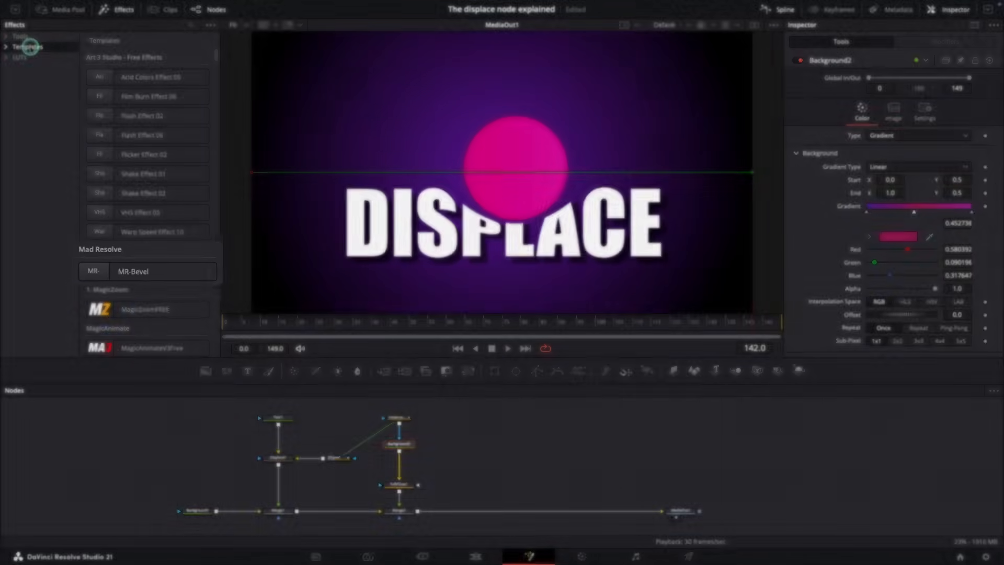
click(140, 275)
double_click(138, 273)
click(257, 319)
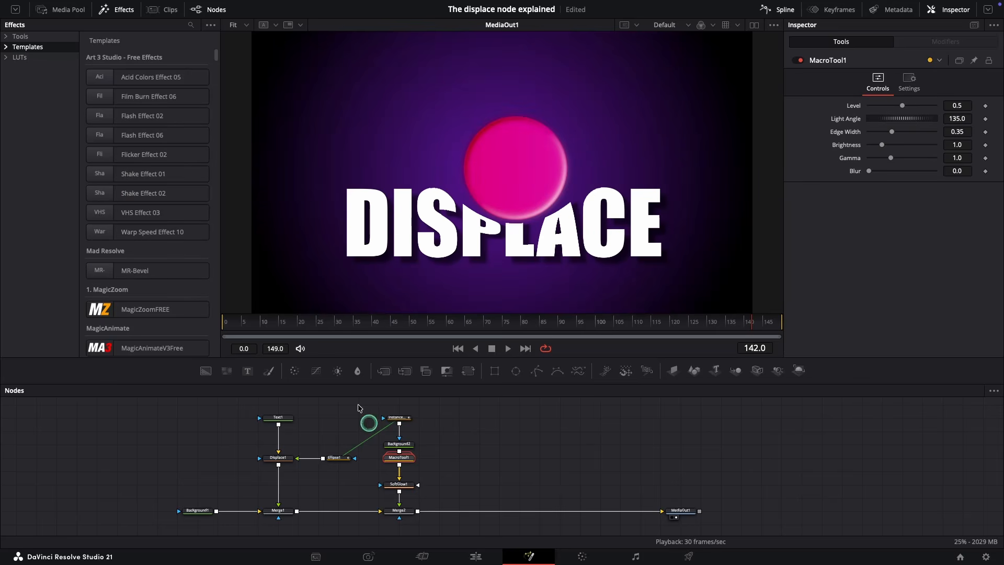
click(117, 9)
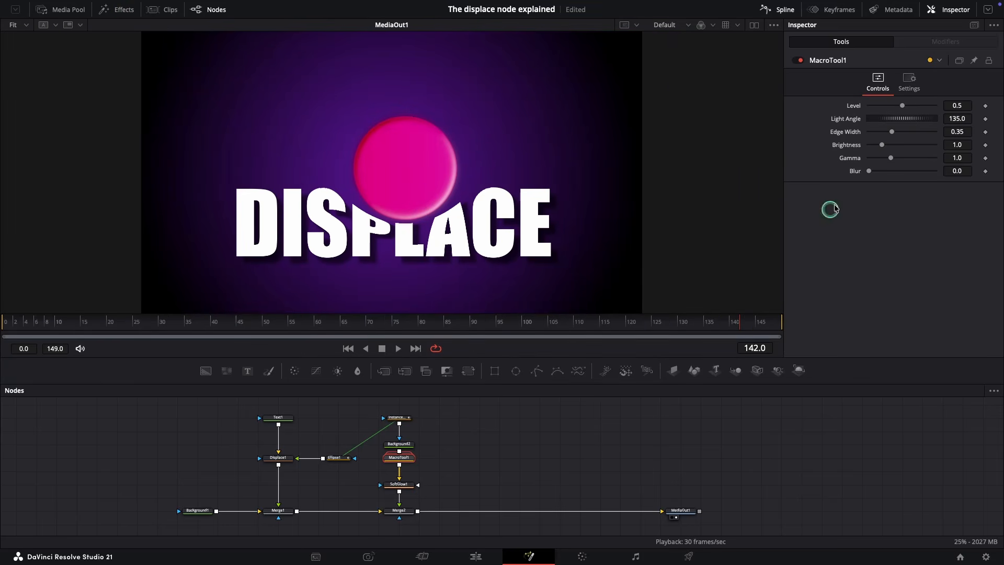
mouse_move(911, 111)
mouse_down()
mouse_move(896, 110)
mouse_move(912, 111)
mouse_move(907, 133)
mouse_up()
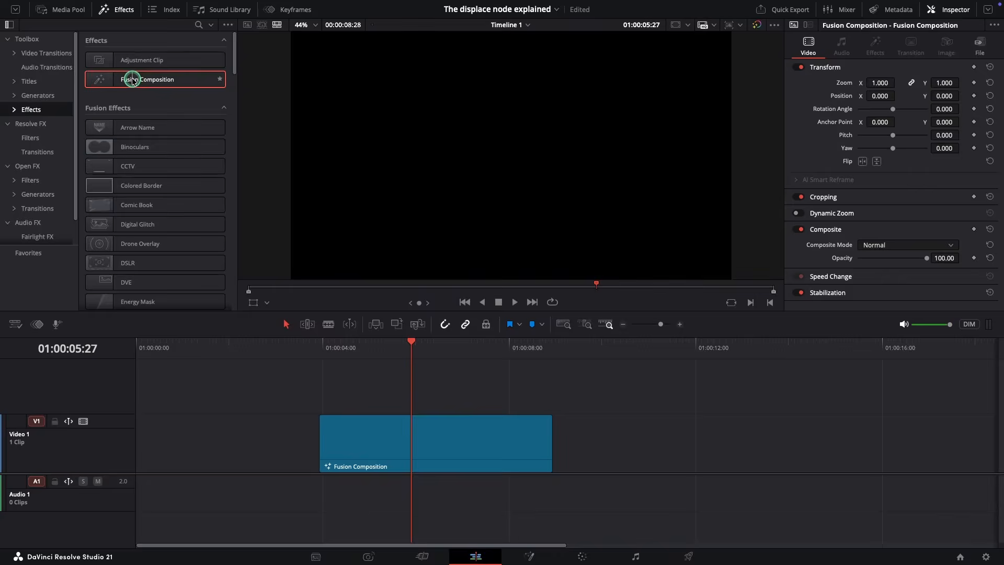
Step: Place a new Fusion Composition after the existing timeline clip and, in its node graph, feed a Background node into MediaOut1
drag(131, 79, 586, 430)
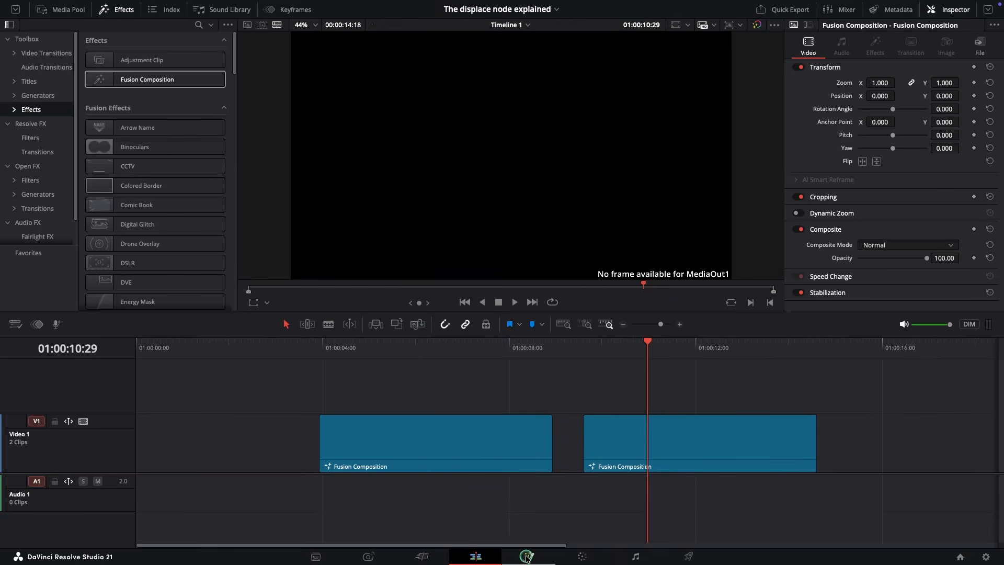
click(527, 556)
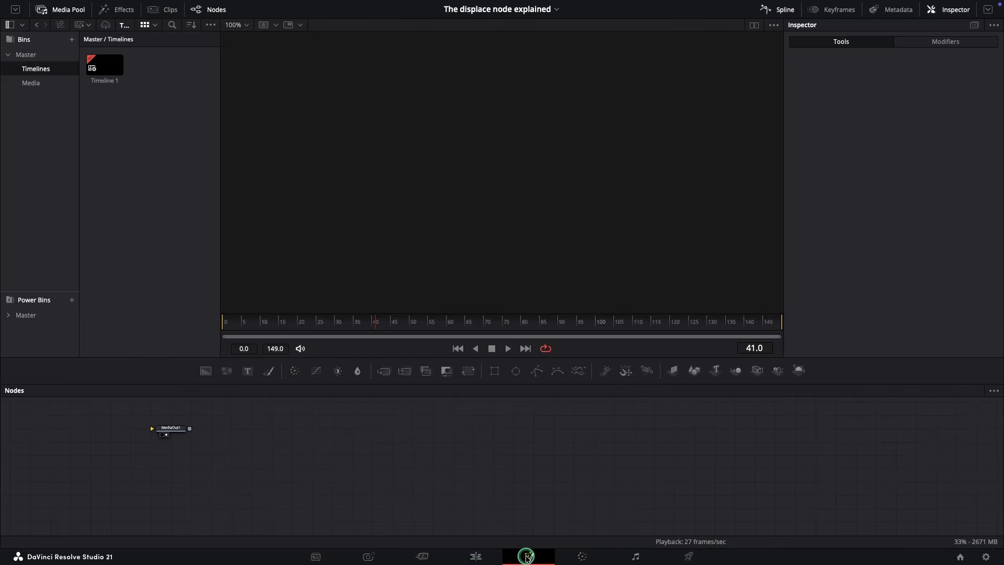
drag(166, 428, 628, 471)
drag(146, 473, 660, 493)
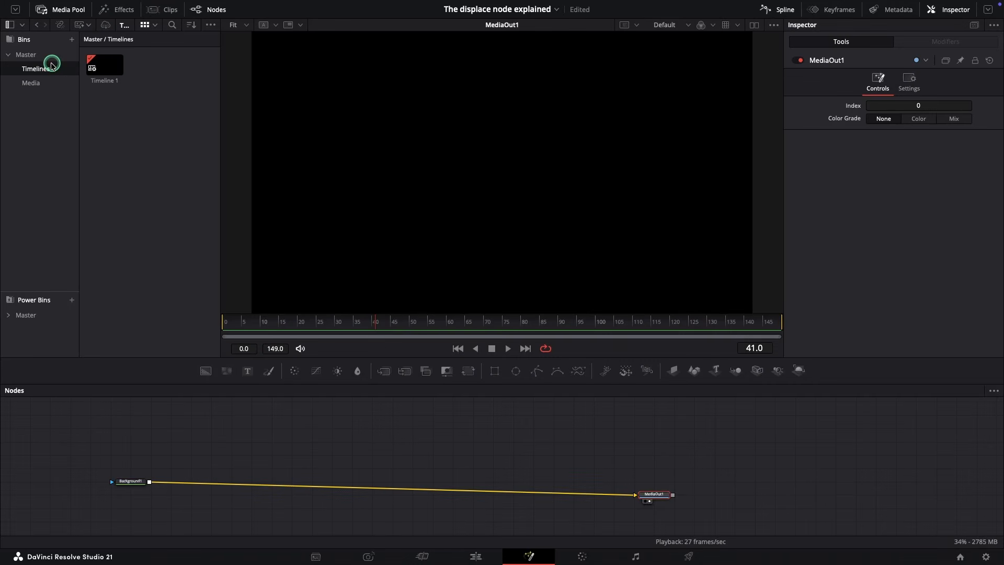
Step: Merge day.png from the Media bin over Background1, set the merge Size to 1.146, and align MediaOut1 with the merge
click(37, 83)
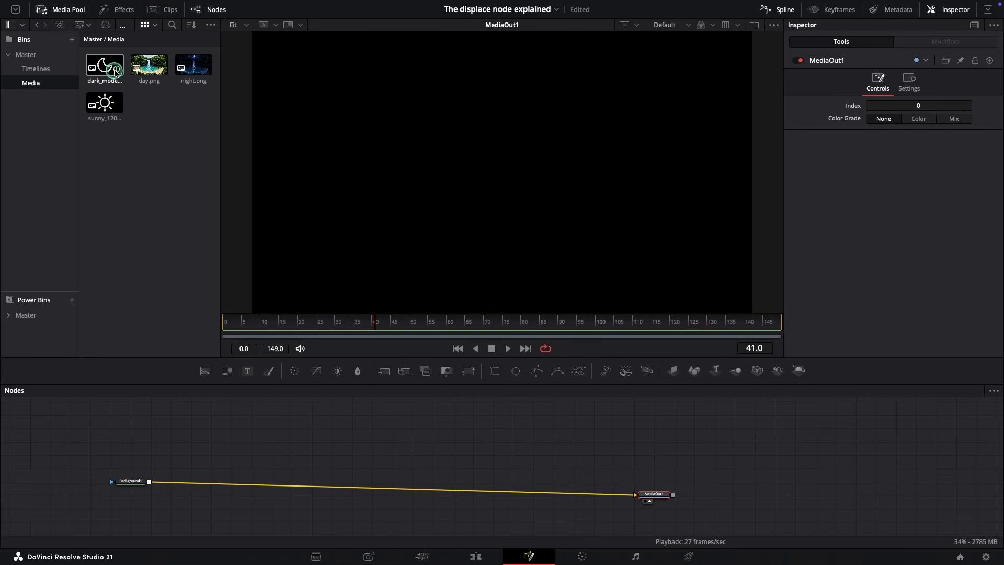
drag(140, 66, 202, 421)
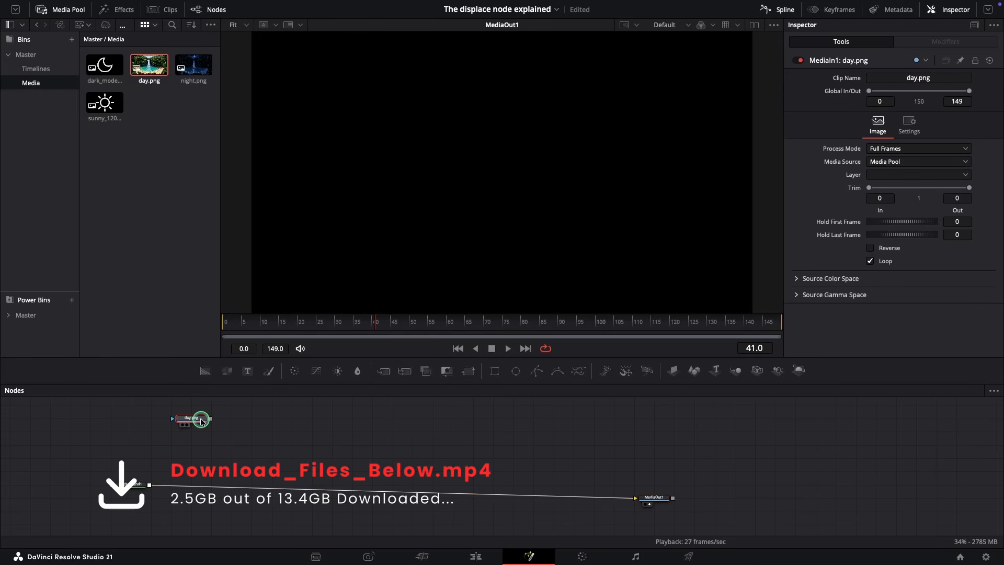
drag(210, 418, 149, 484)
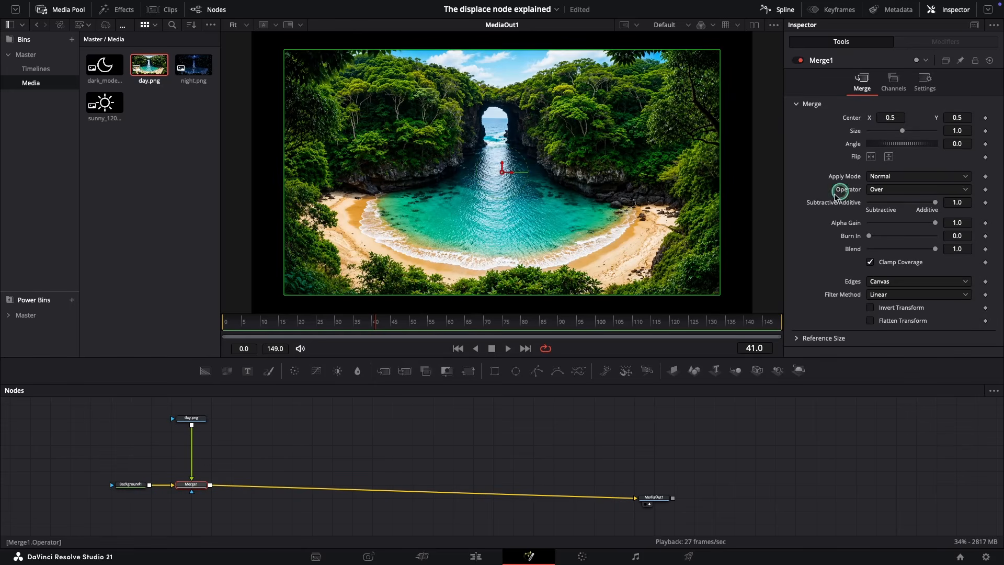
drag(903, 130, 953, 132)
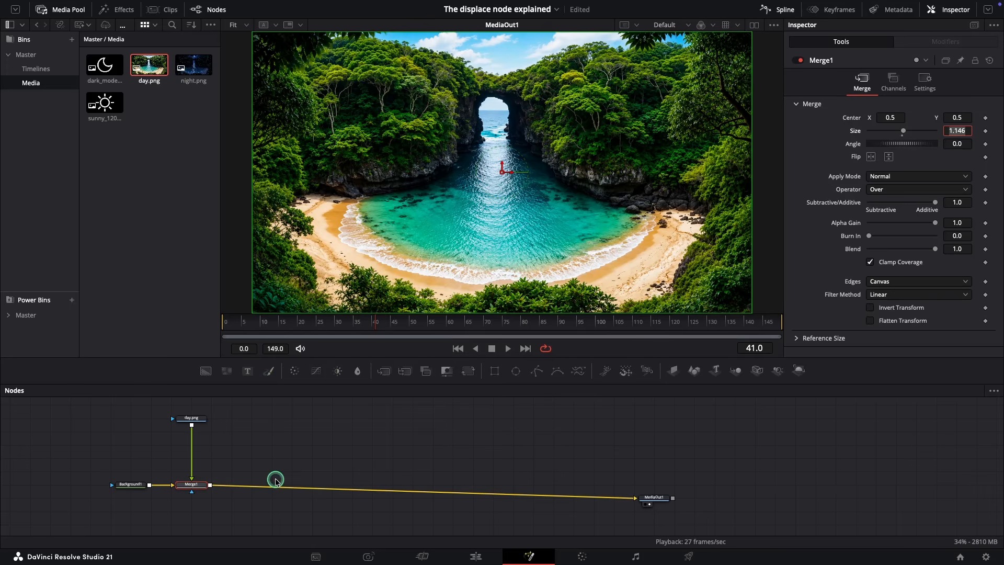
click(272, 470)
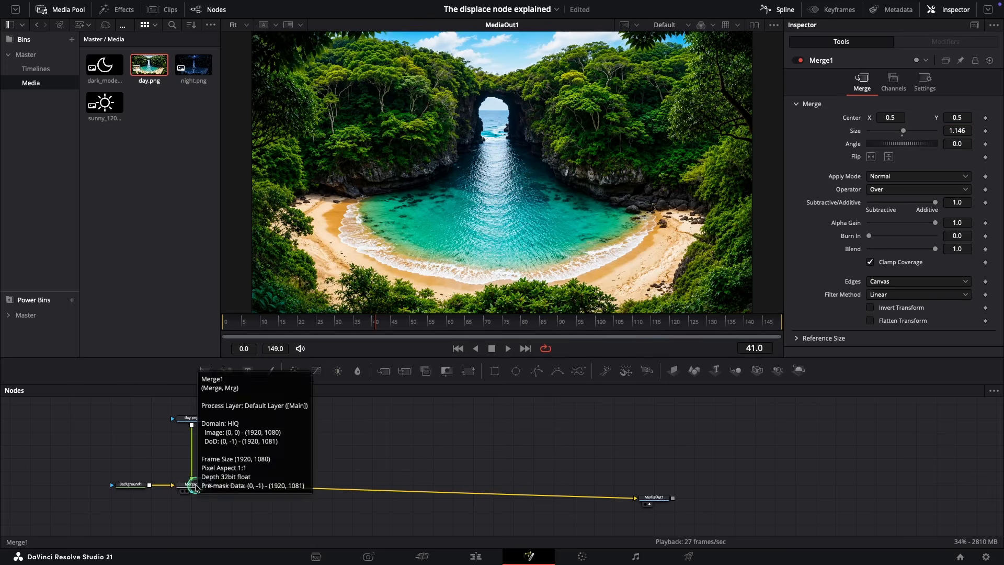
drag(654, 497, 674, 484)
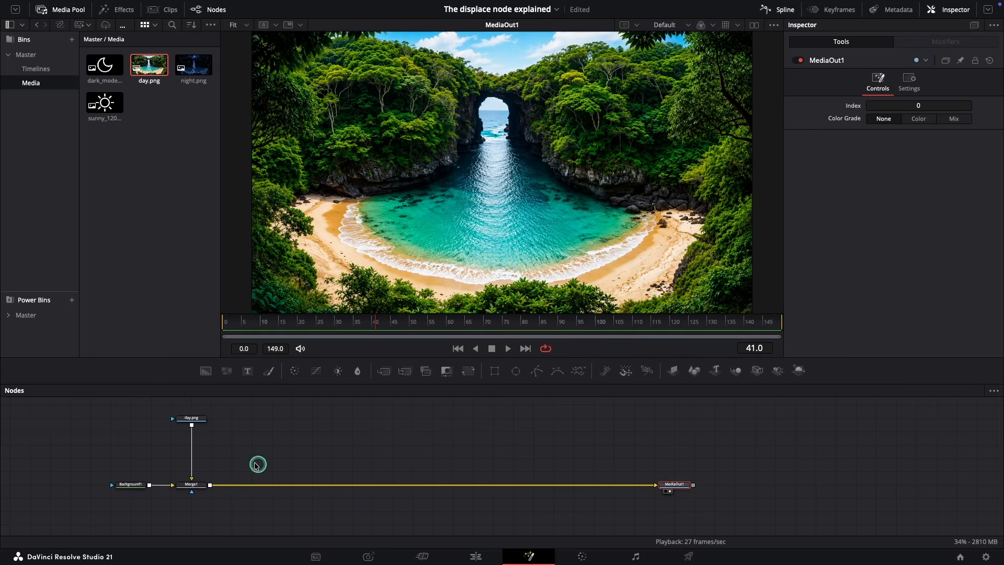
Step: Close the Media Pool and insert a Displace node midway between day.png and Merge1
click(197, 419)
click(57, 13)
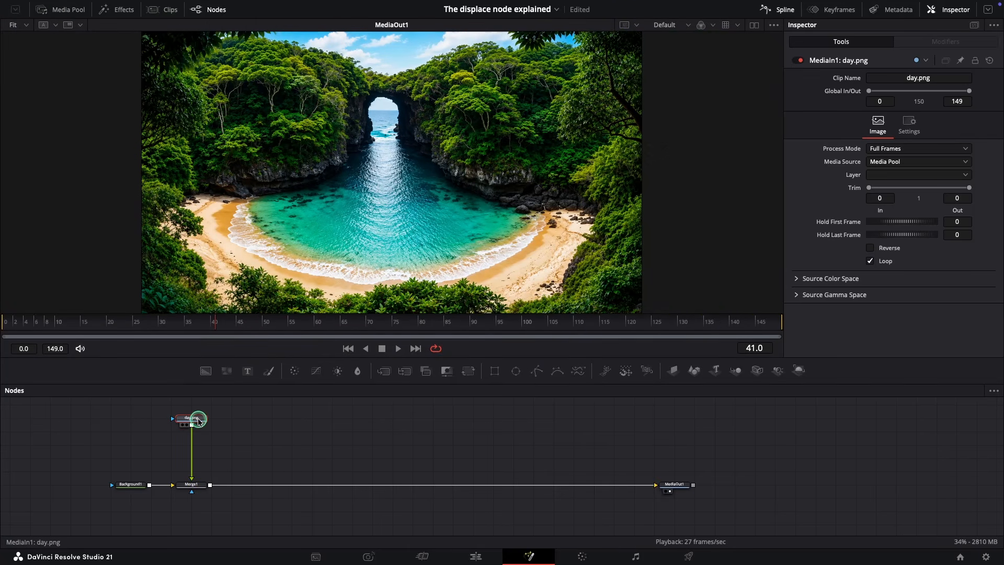
key(shift+space)
text(glo)
key(BackSpace)
key(BackSpace)
key(BackSpace)
text(disp)
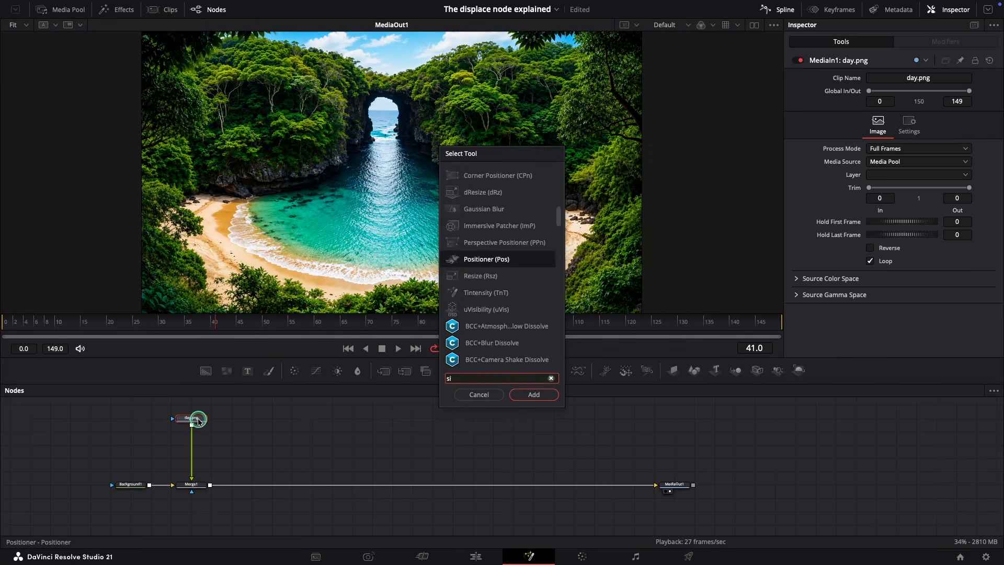
key(Down)
key(Down)
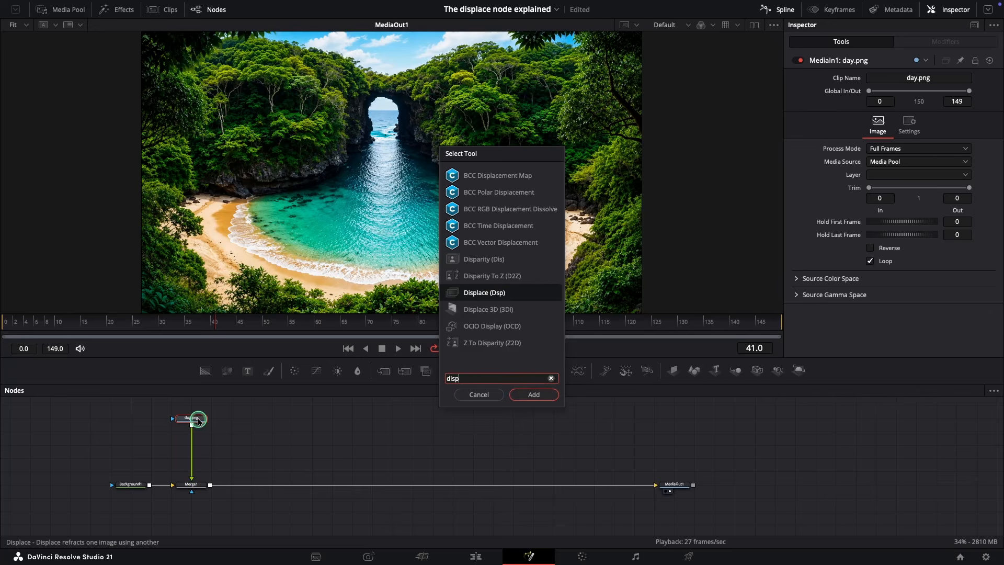
key(Return)
drag(200, 431, 202, 447)
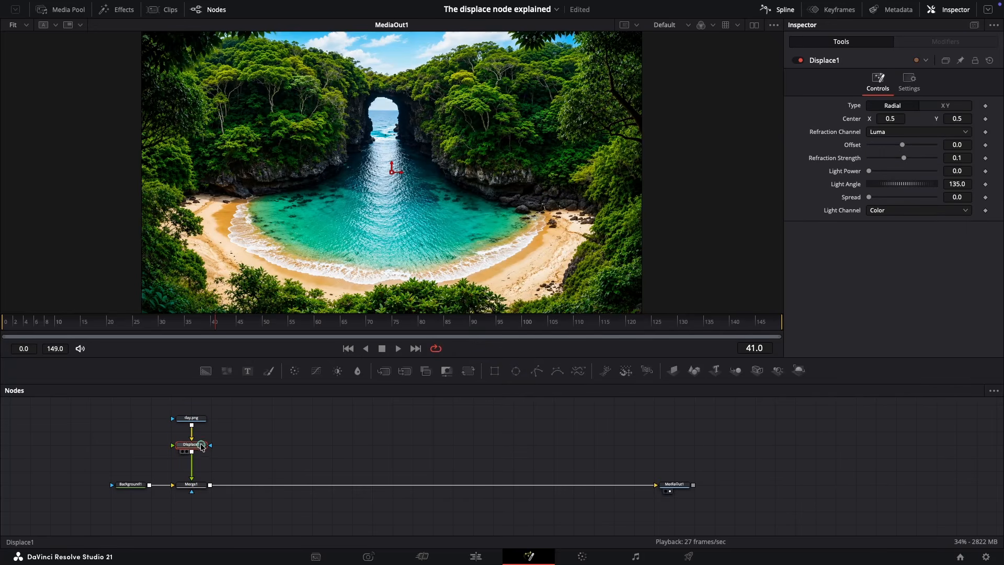
Step: Add an unconnected FastNoise node beside the day.png branch
click(232, 425)
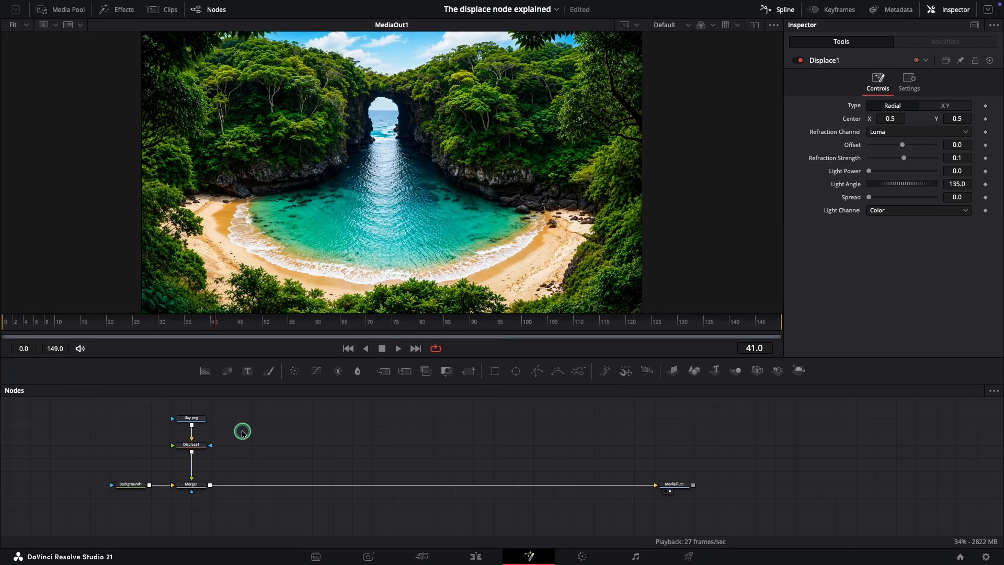
key(shift+space)
text(disp)
key(BackSpace)
key(BackSpace)
key(BackSpace)
key(BackSpace)
text(fast)
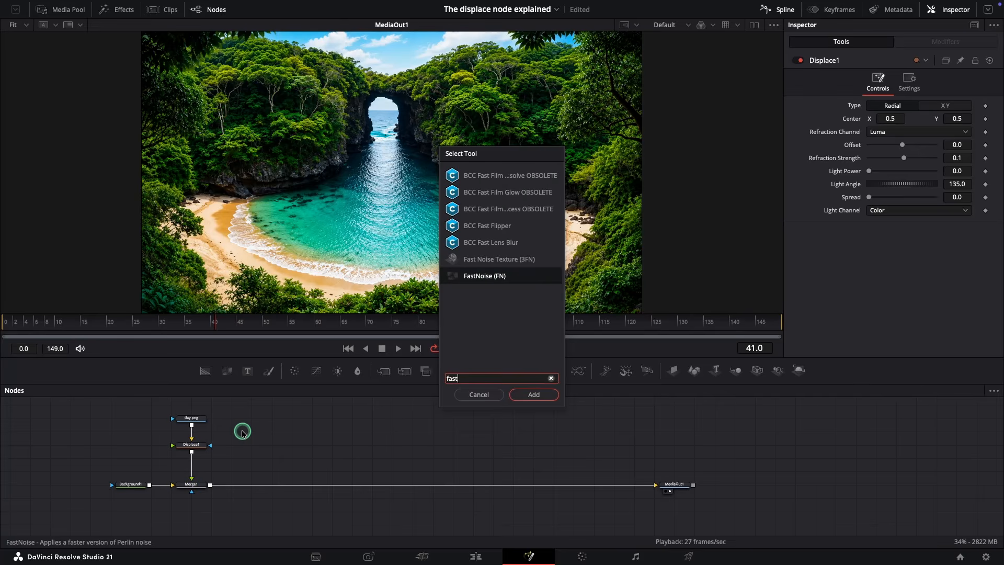
key(Return)
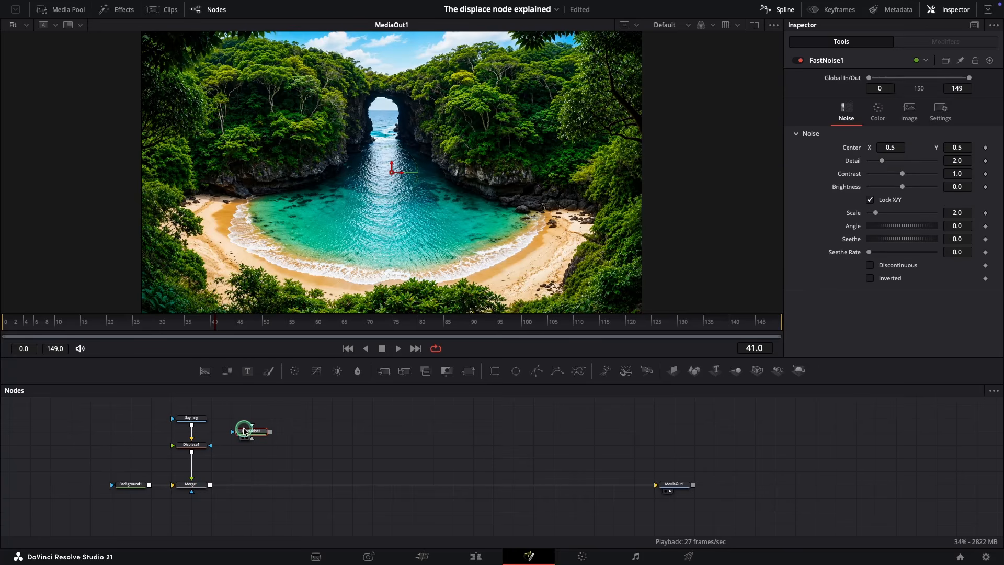
Step: Place FastNoise1 on the opposite side of Displace1 and connect its output to Displace1's foreground input
drag(247, 430, 148, 444)
drag(234, 464, 450, 468)
scroll(525, 487, down, 3)
scroll(450, 468, up, 4)
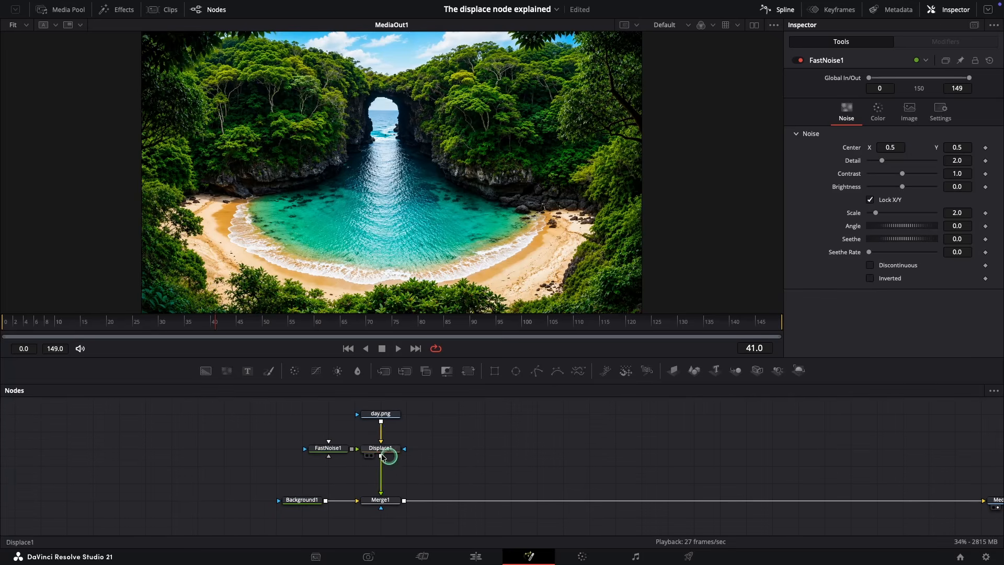
drag(312, 448, 289, 446)
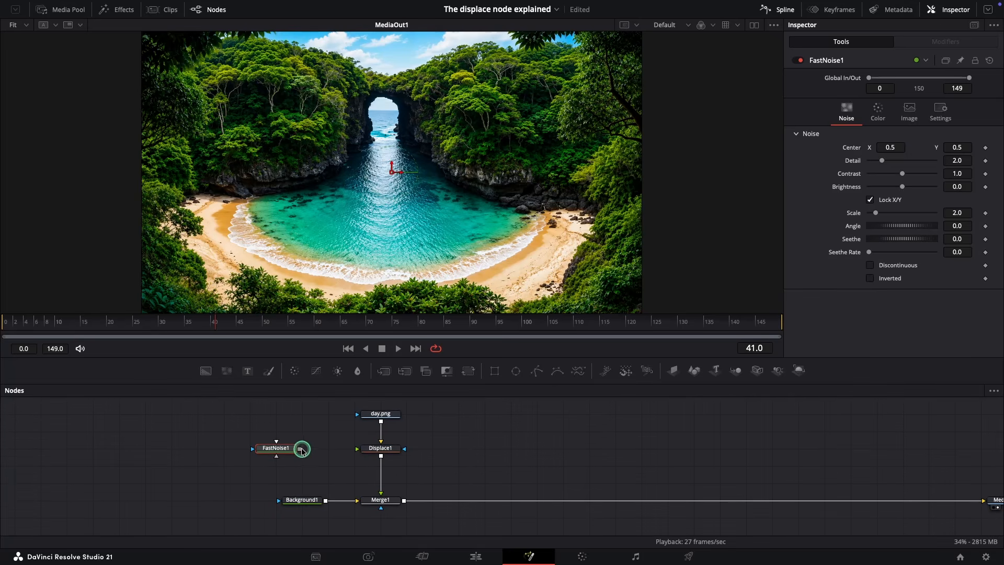
drag(300, 449, 361, 450)
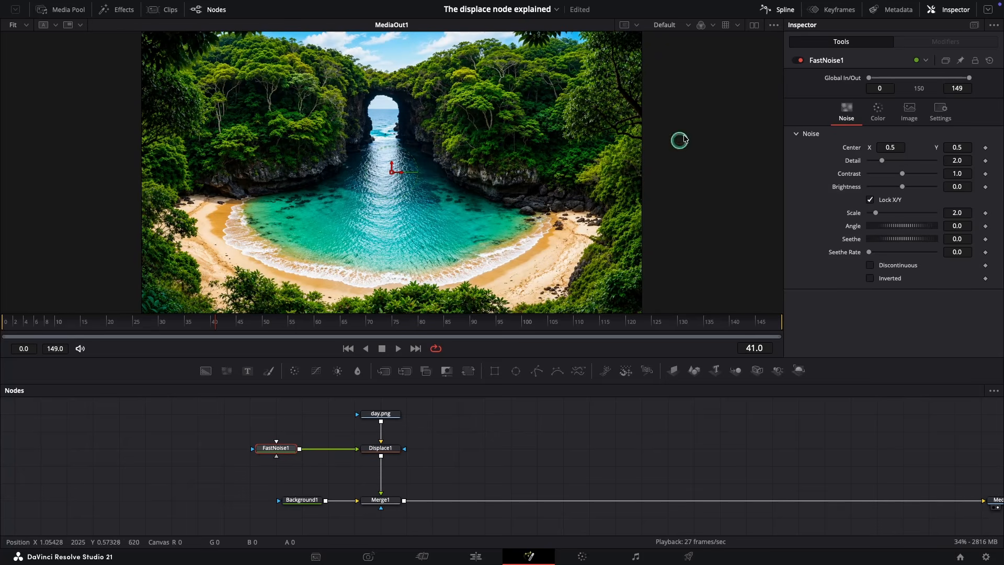
Step: Show FastNoise1 in a second viewer beside the output and set its Detail to 7.24 and Scale to 5.04
click(752, 27)
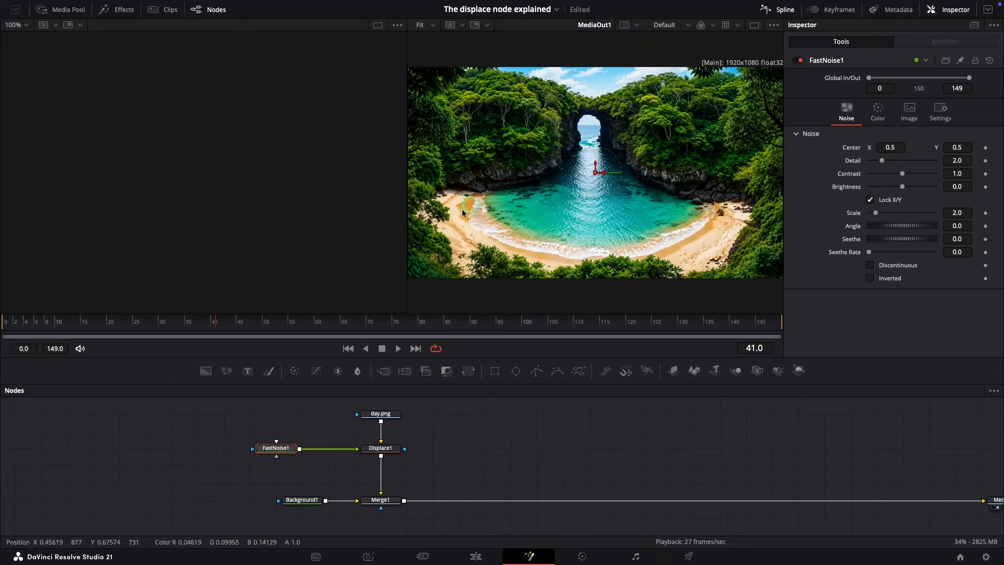
drag(264, 447, 260, 171)
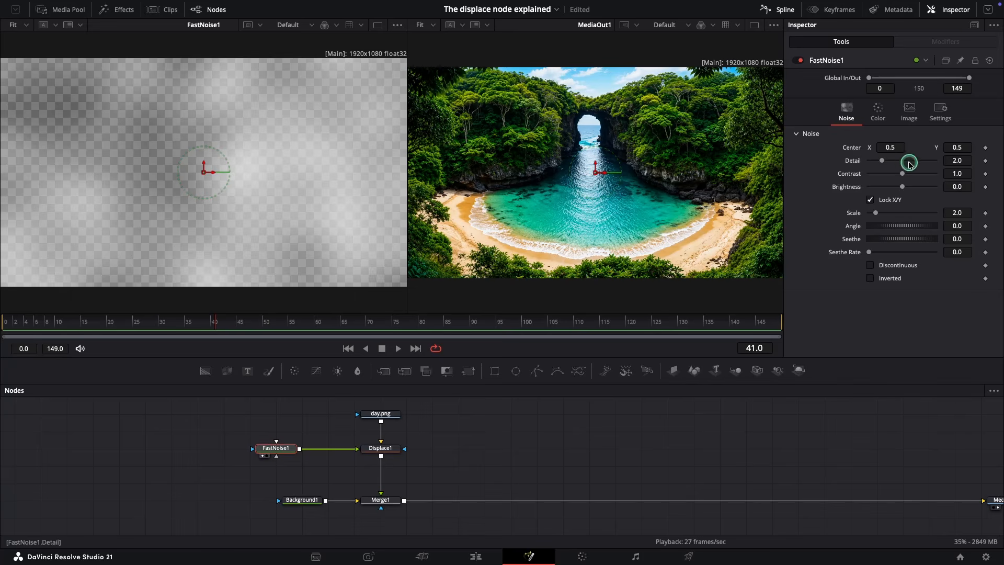
drag(883, 160, 919, 163)
drag(882, 213, 891, 213)
Step: Animate FastNoise1 by tuning its Seethe Rate to 0.165, playing the noise back between adjustments
drag(870, 254, 908, 252)
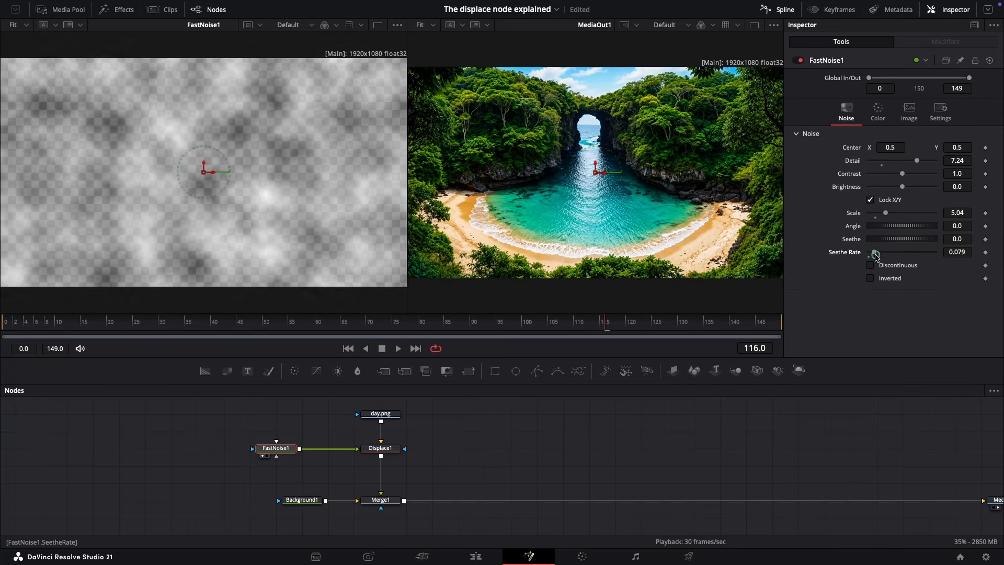
key(space)
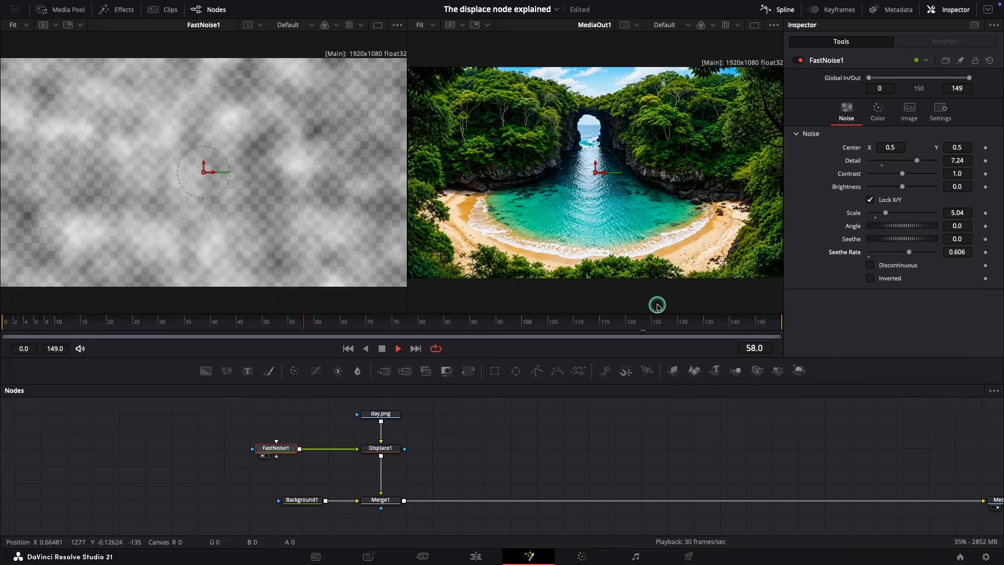
key(space)
drag(908, 254, 883, 253)
key(space)
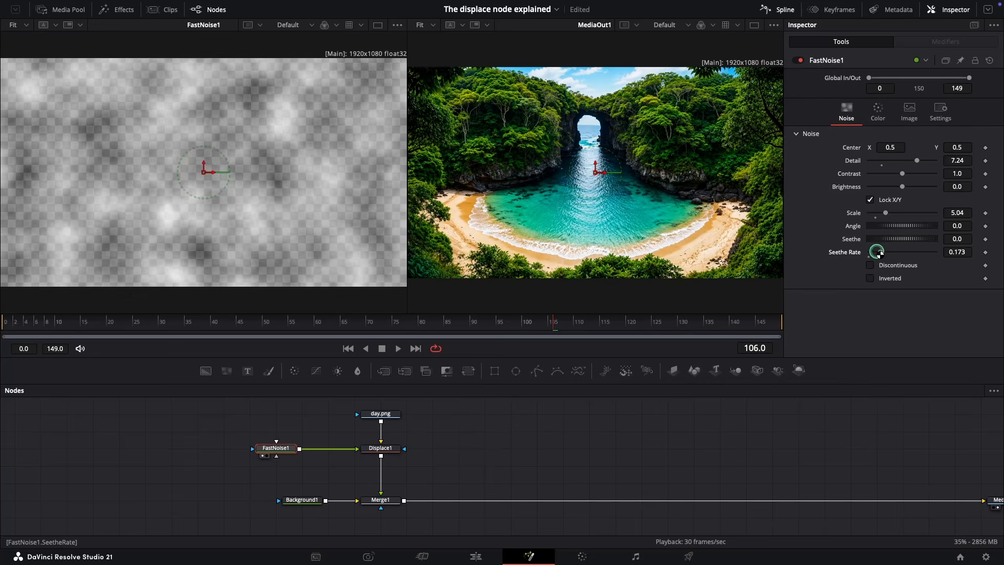
drag(880, 253, 879, 254)
key(space)
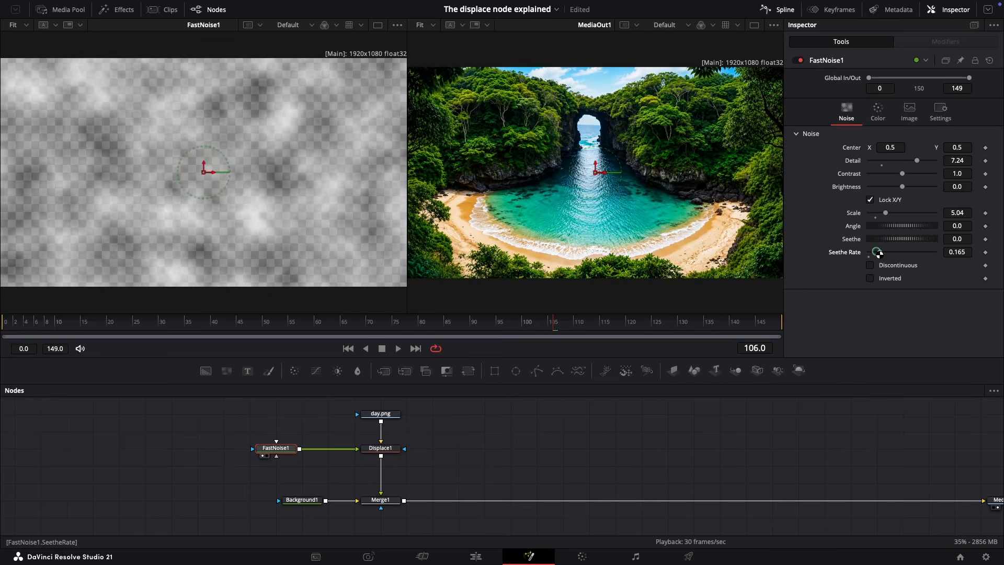
Step: Set FastNoise1's Scale to 4.41, check it in playback, and return to a single viewer showing the output
drag(886, 212, 883, 215)
key(space)
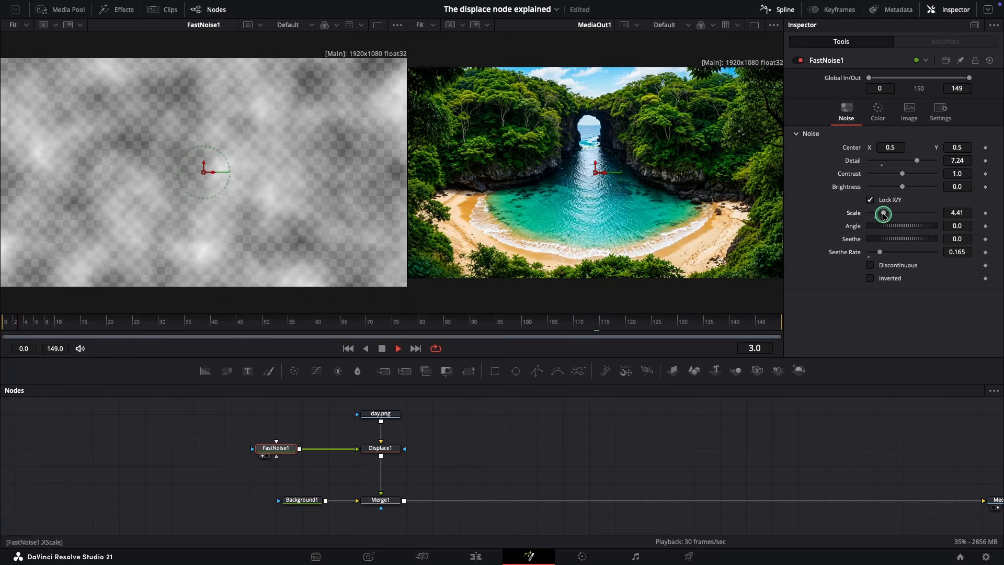
key(space)
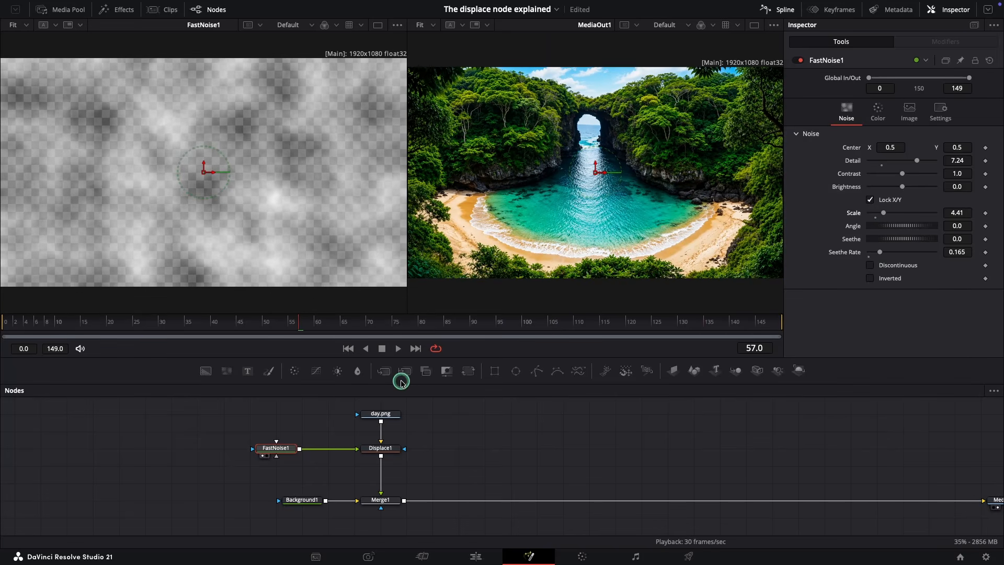
click(754, 26)
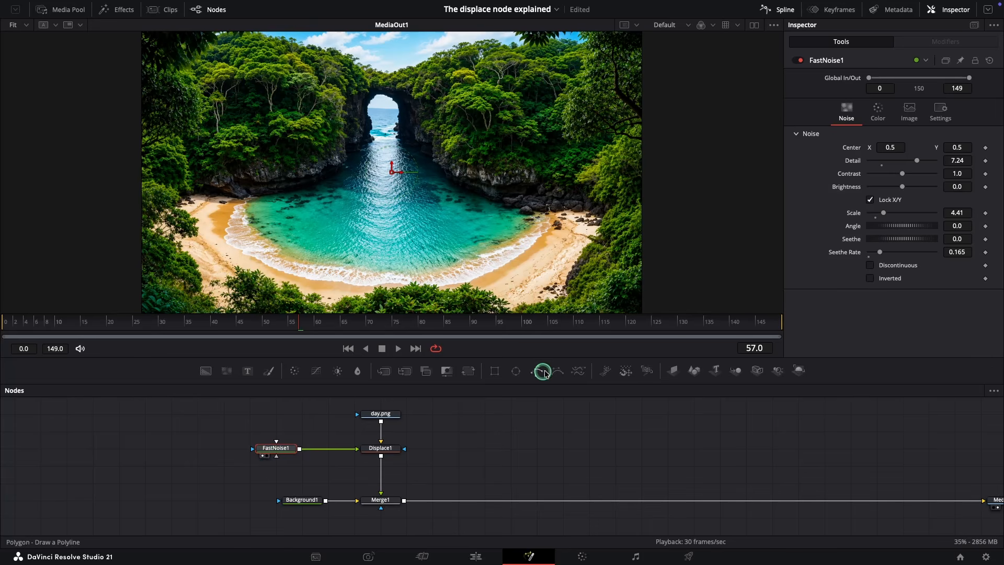
Step: Mask FastNoise1 with a polygon traced around the bay's water, from the shoreline up to the rock arch
drag(489, 395, 278, 453)
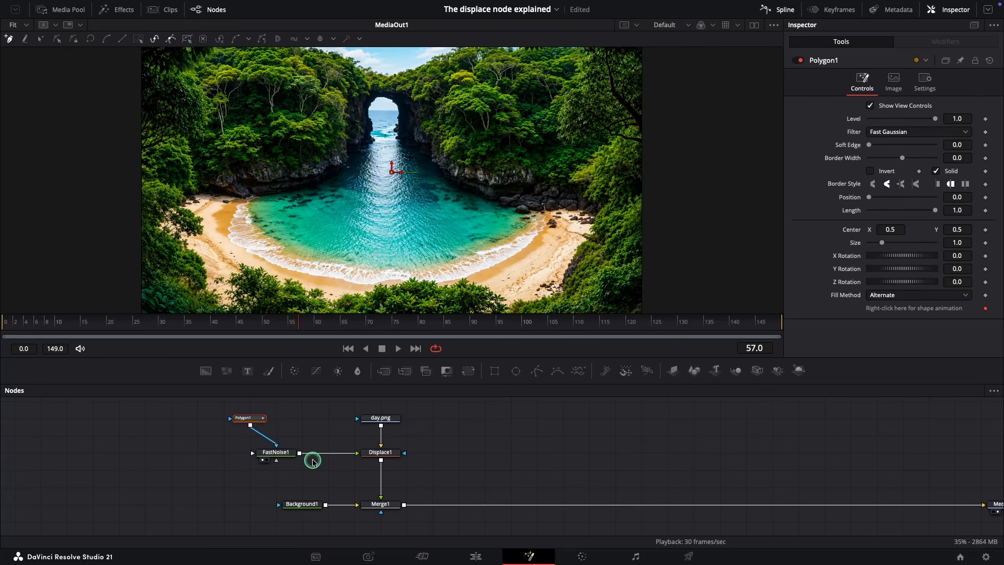
click(539, 213)
click(525, 241)
click(487, 260)
click(430, 271)
click(393, 274)
click(358, 271)
click(305, 263)
click(249, 243)
click(255, 196)
click(284, 188)
click(317, 178)
click(335, 171)
click(346, 164)
click(351, 155)
click(355, 148)
click(369, 138)
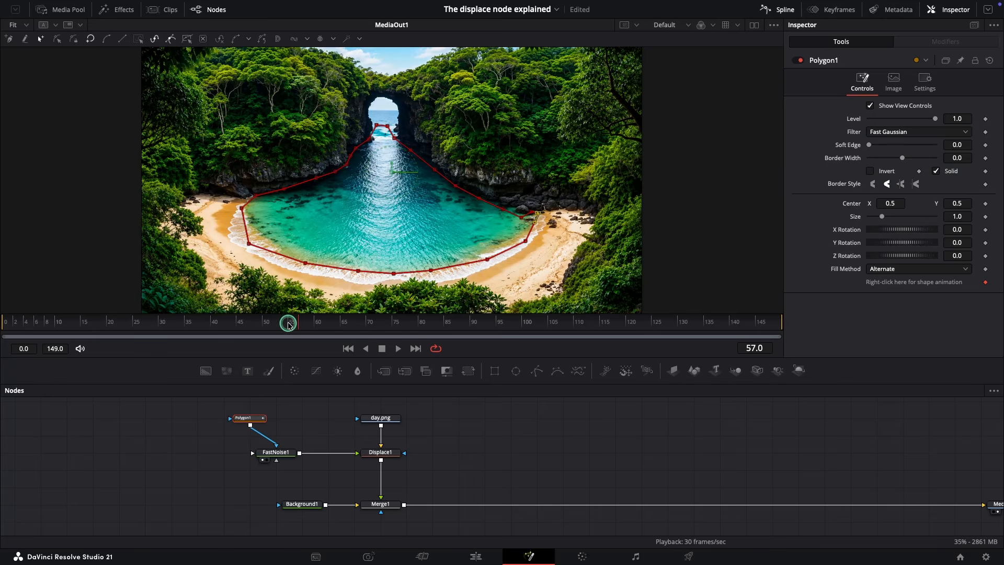
Step: Set the water mask's Soft Edge to 0.0268, remove its shape animation keyframe, and play back the masked displacement
drag(873, 147, 881, 145)
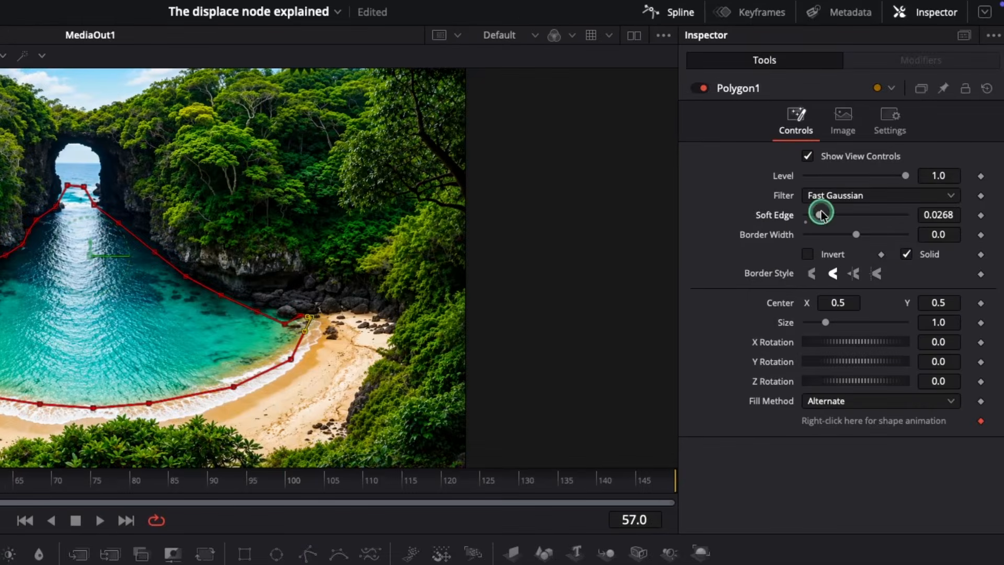
click(980, 421)
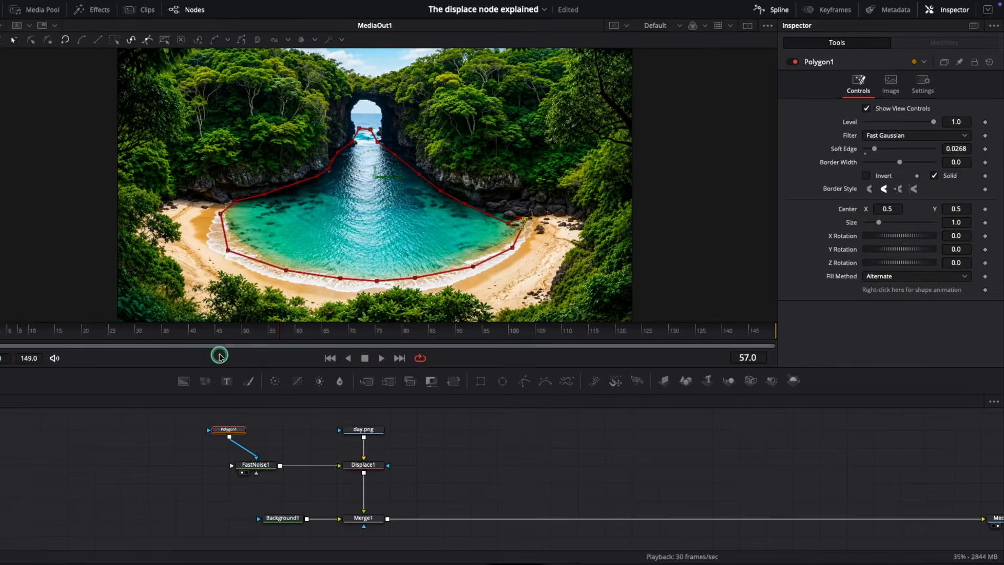
key(space)
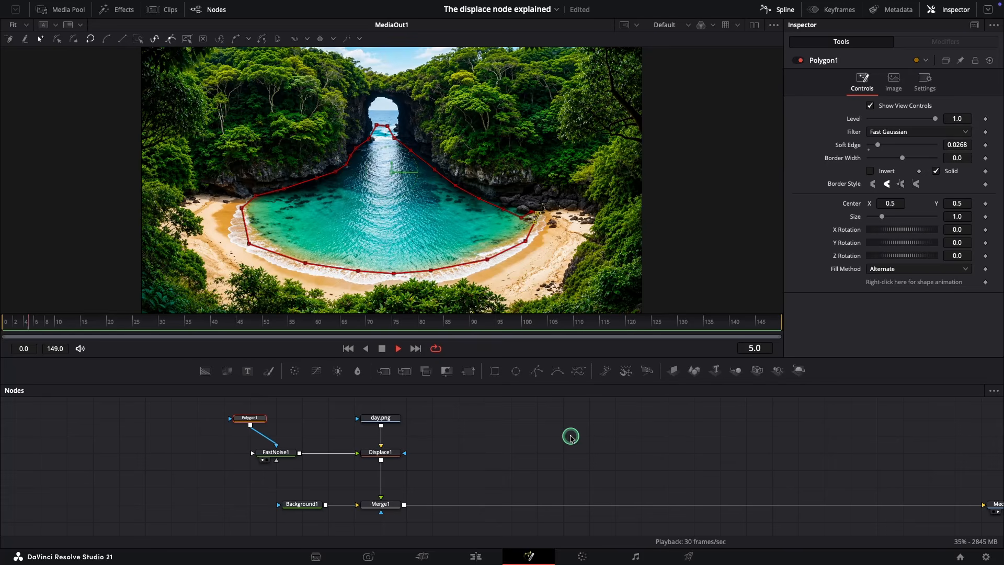
key(space)
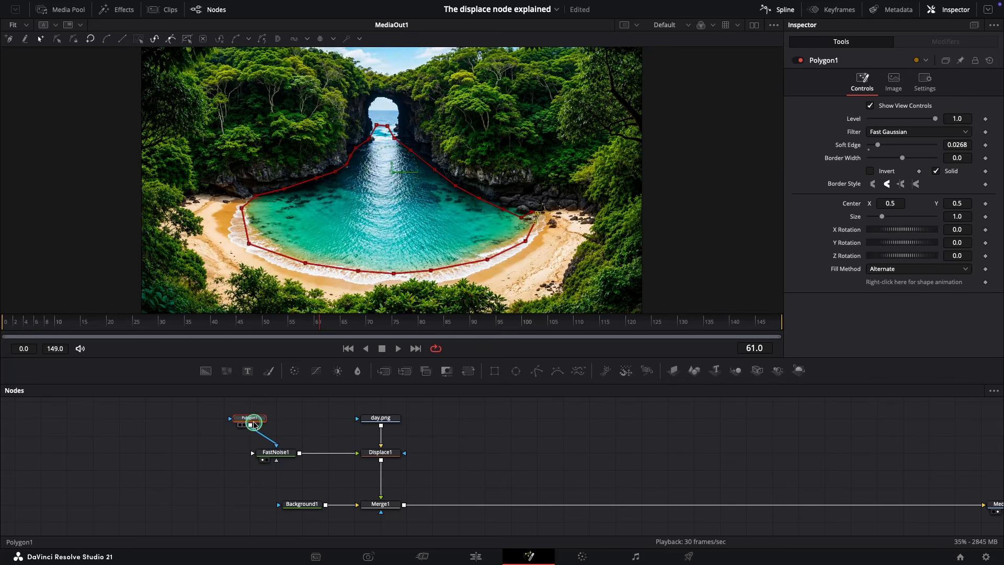
Step: Insert a second polygon mask between Polygon1 and FastNoise1 and draw its shape around the foliage surrounding the bay
click(536, 371)
drag(258, 418, 257, 401)
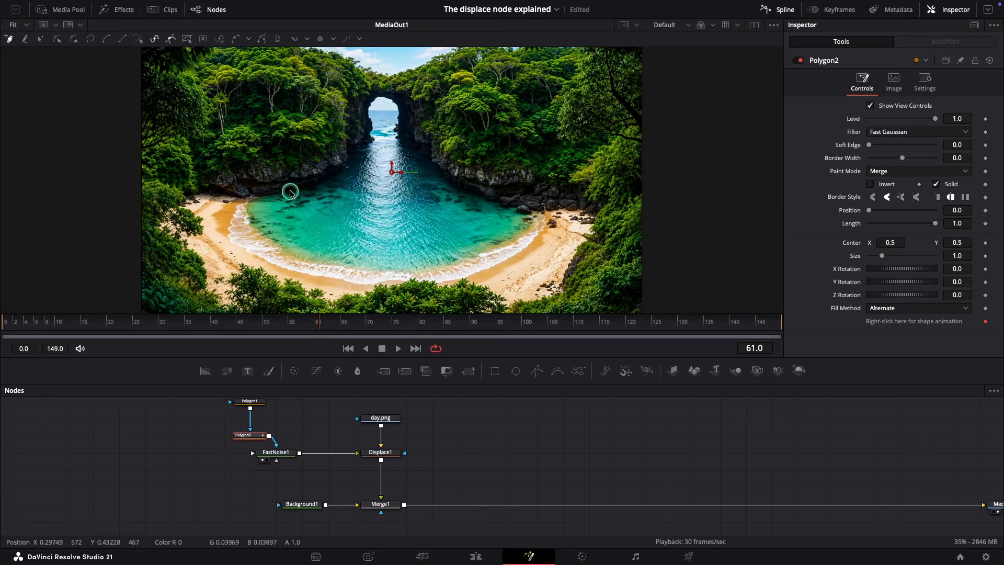
scroll(291, 193, down, 2)
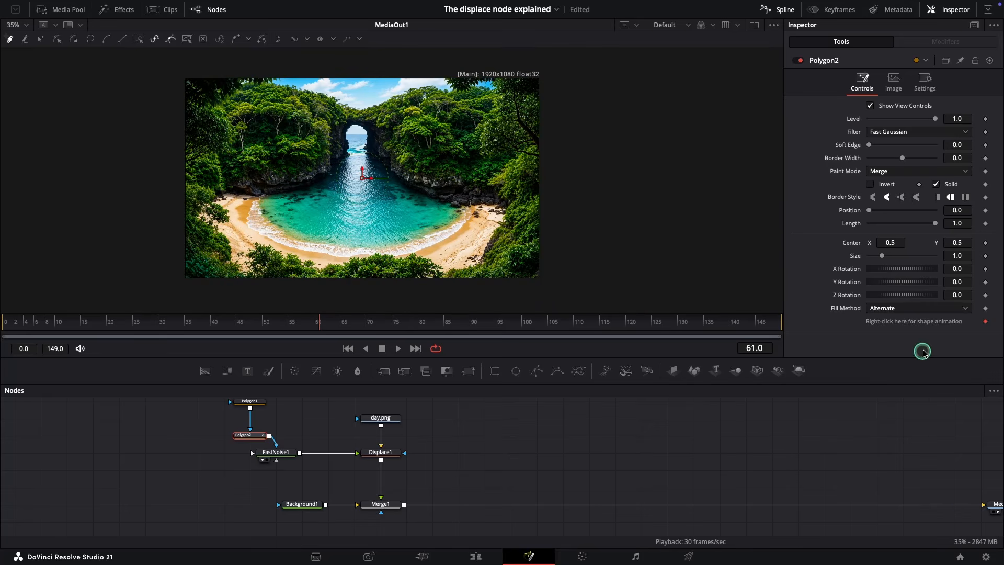
mouse_move(285, 79)
mouse_down()
mouse_move(220, 107)
mouse_move(235, 145)
mouse_move(224, 181)
mouse_up()
drag(298, 261, 448, 268)
mouse_move(497, 173)
mouse_down()
mouse_move(483, 142)
mouse_move(495, 95)
mouse_up()
mouse_move(576, 74)
mouse_down()
mouse_move(263, 63)
mouse_move(285, 83)
mouse_up()
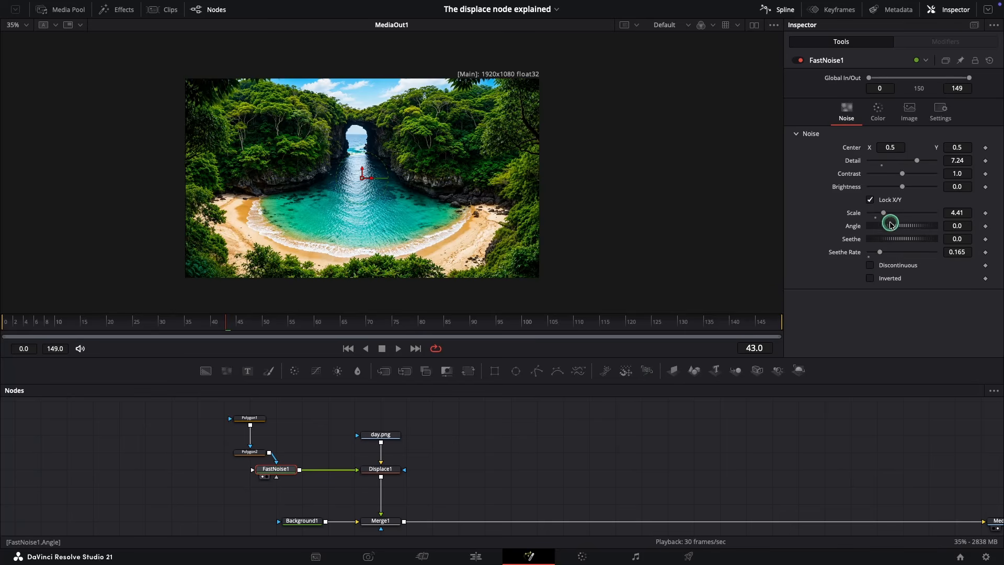
Step: Set FastNoise1's Seethe Rate to 0.11 and play back the scene
drag(880, 255, 877, 255)
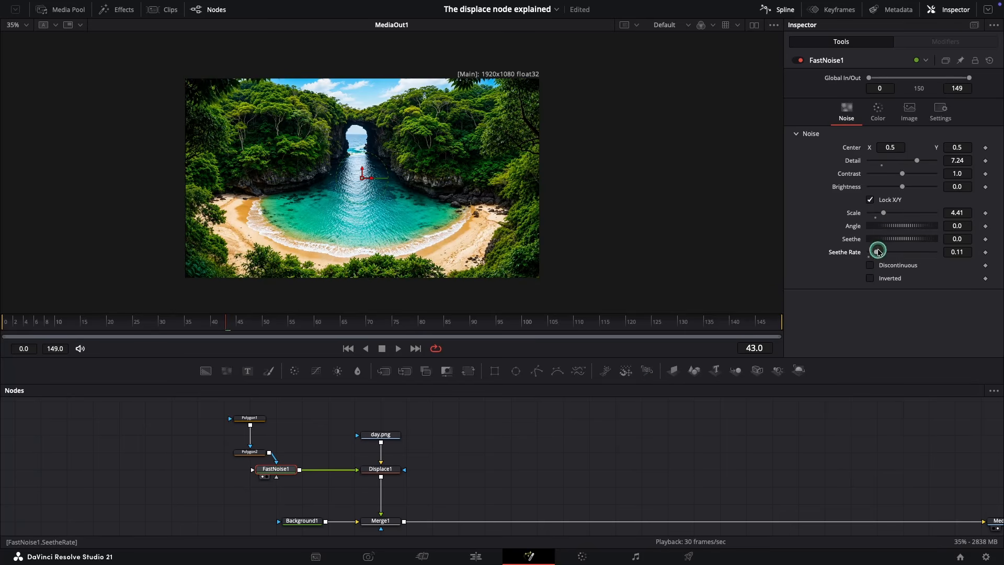
key(space)
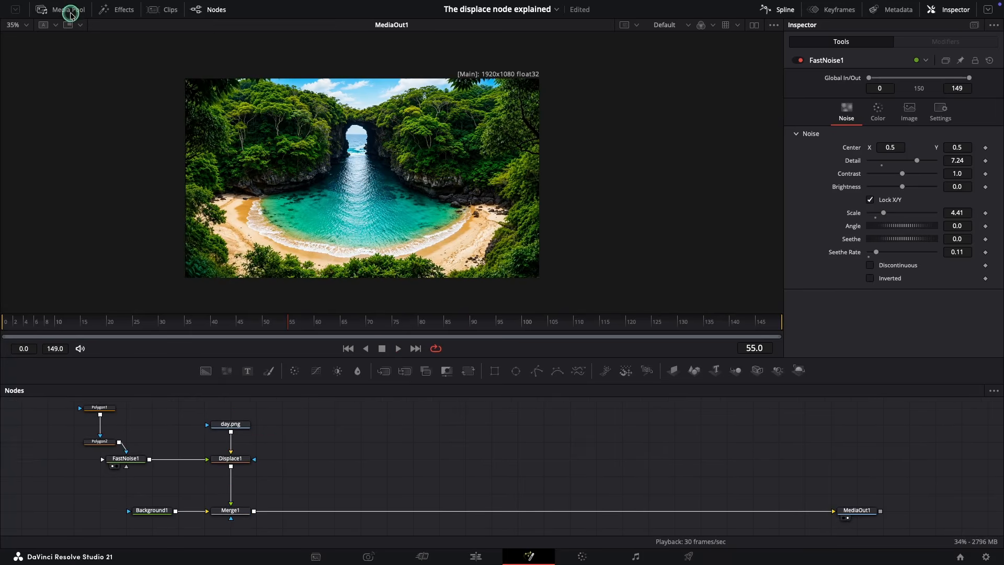
Step: Add night.png from the Media bin, preview it, close the Media Pool, and line it up beside Displace1
click(67, 10)
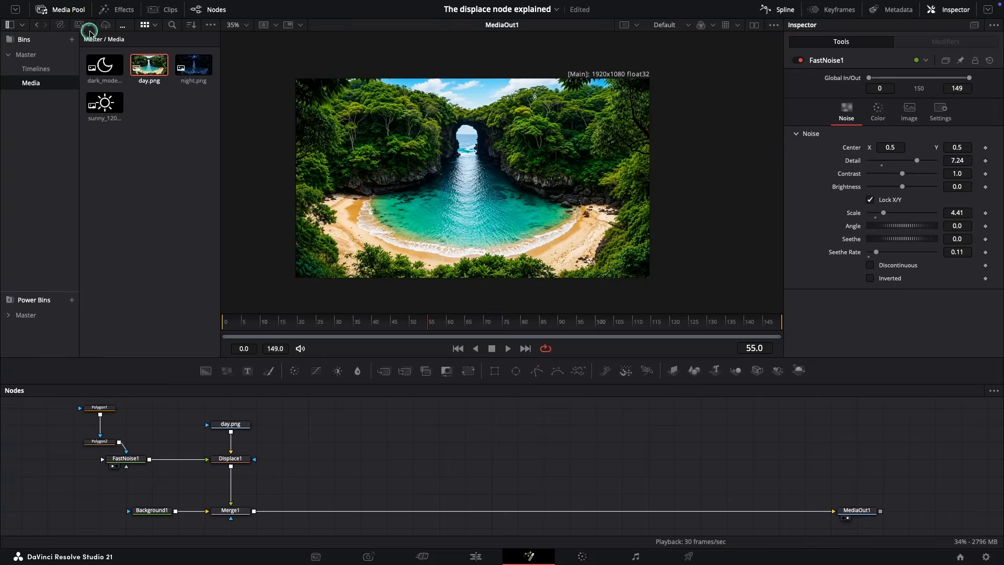
drag(194, 65, 308, 446)
key(2)
click(298, 465)
click(79, 9)
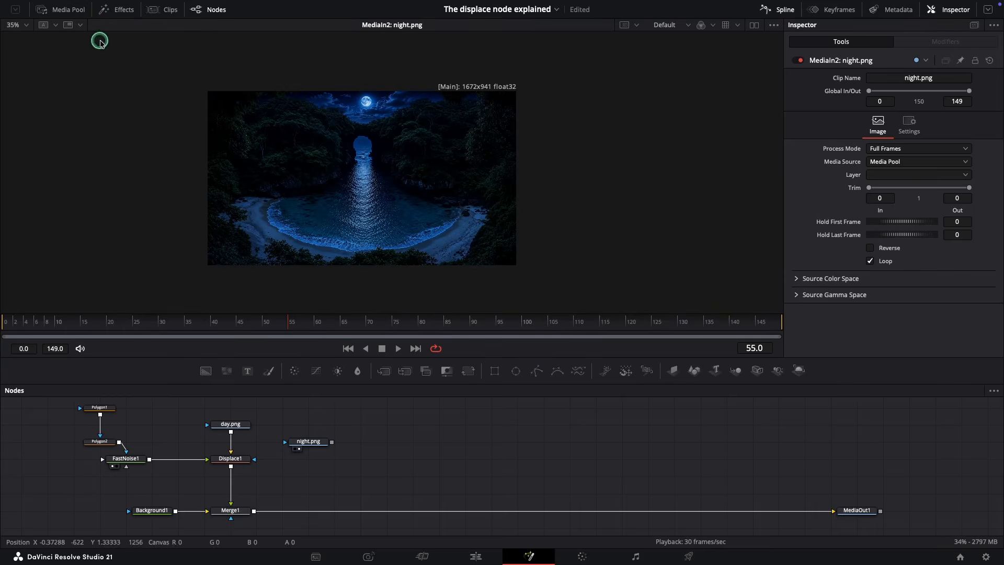
drag(307, 438, 304, 454)
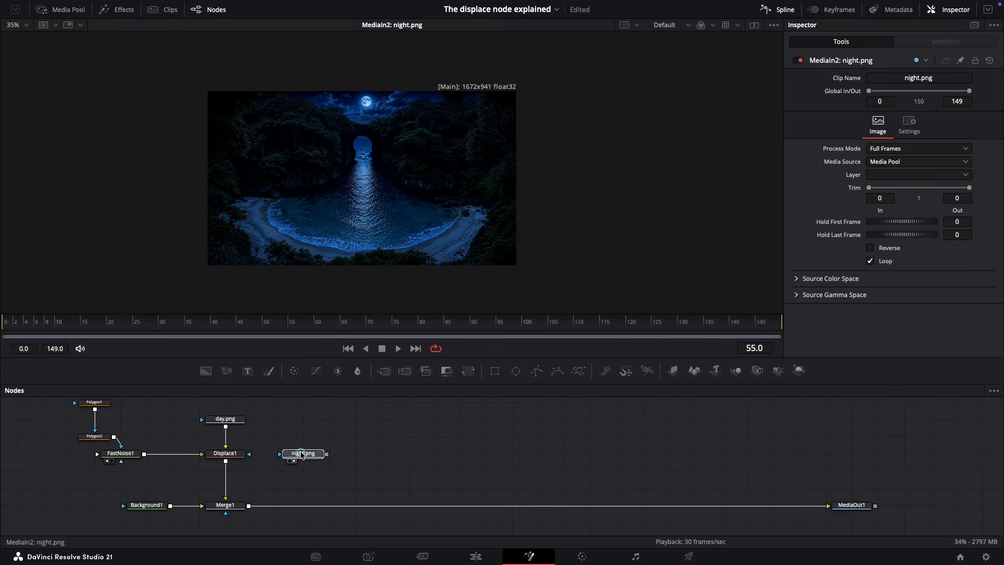
Step: Add an unconnected Dissolve node and place it below, between Displace1 and night.png
key(shift+space)
text(fast)
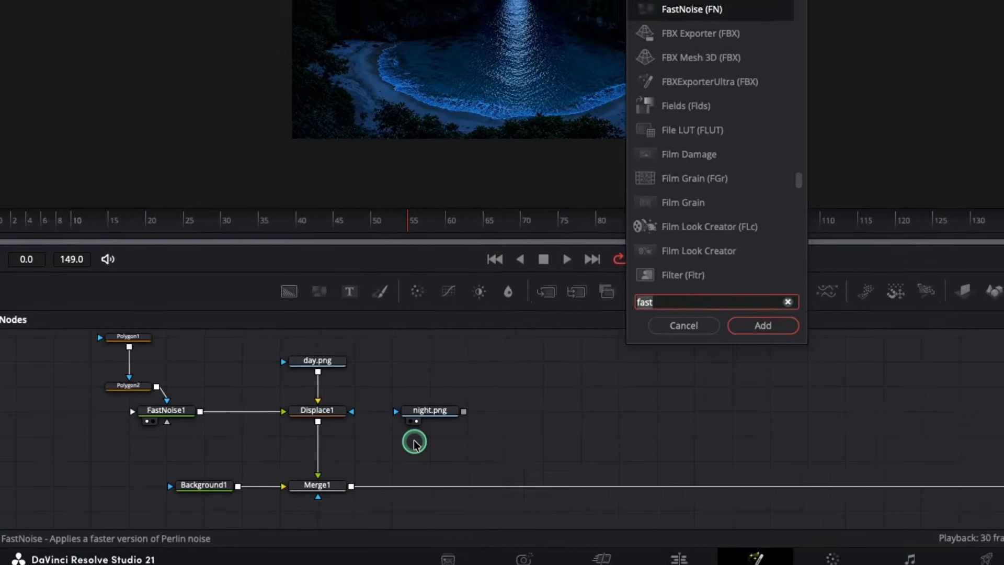
key(BackSpace)
key(BackSpace)
key(BackSpace)
key(BackSpace)
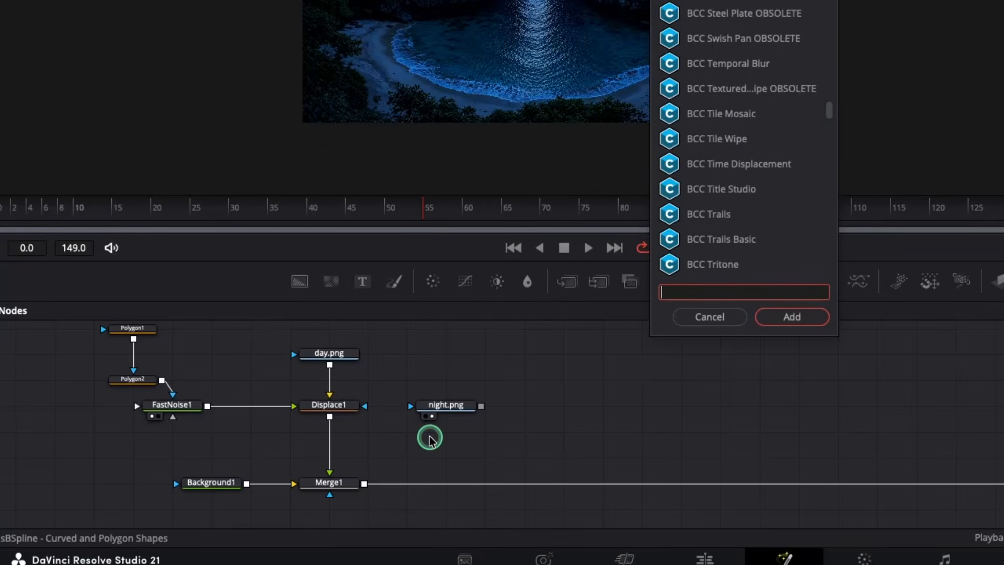
text(diss)
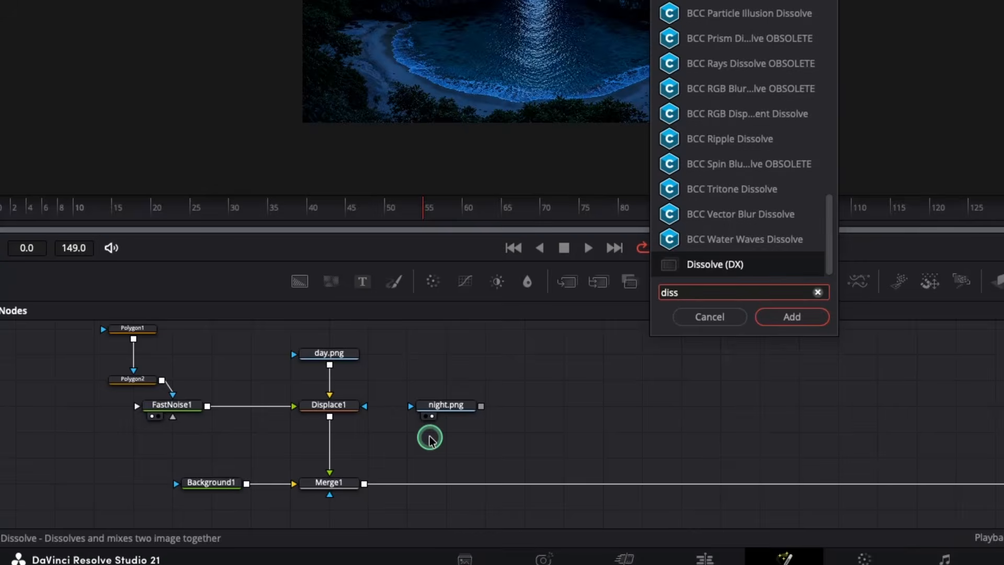
key(Return)
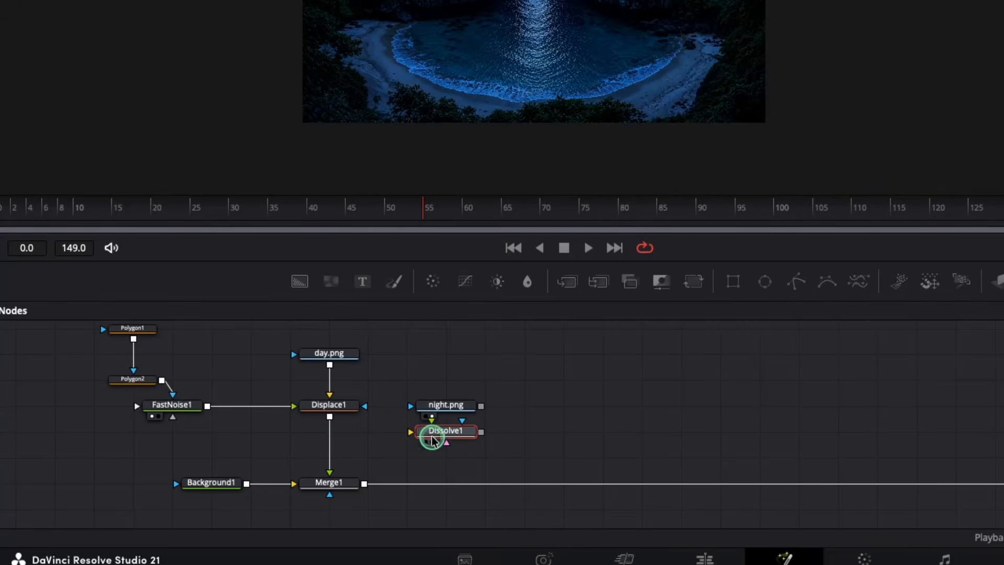
drag(429, 440, 391, 459)
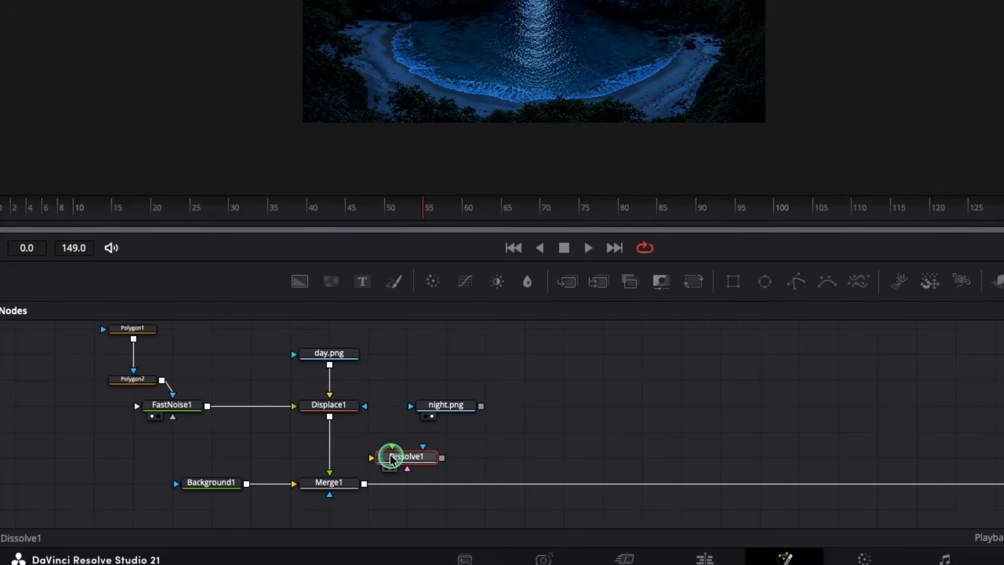
Step: Disconnect Displace1 from Merge1 and connect its output to Dissolve1's background input
click(329, 442)
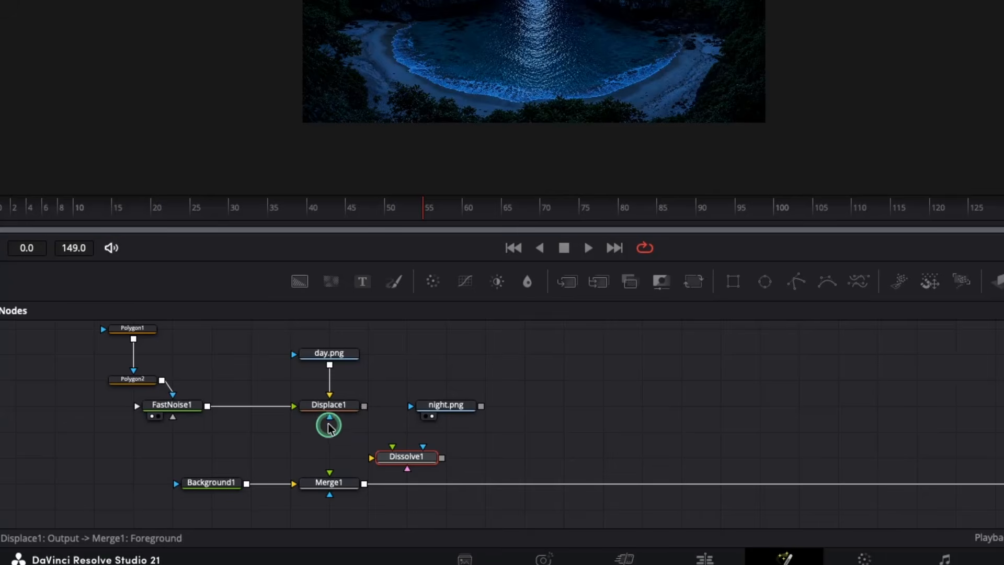
drag(364, 406, 381, 446)
click(392, 448)
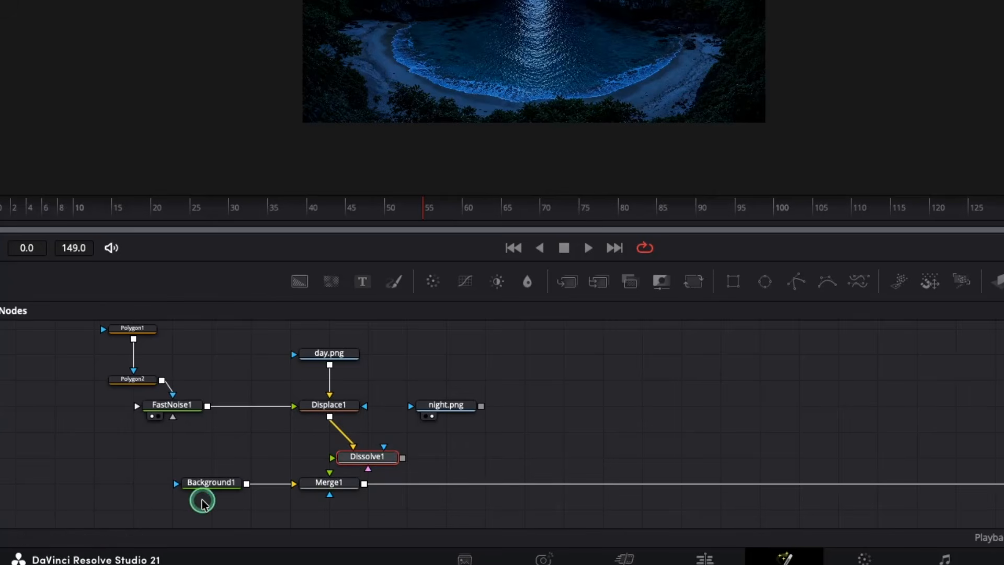
Step: Move Background1 and Merge1 lower, connect night.png to Dissolve1's foreground, and feed Dissolve1 into Merge1's foreground
drag(188, 482, 187, 506)
drag(324, 486, 325, 510)
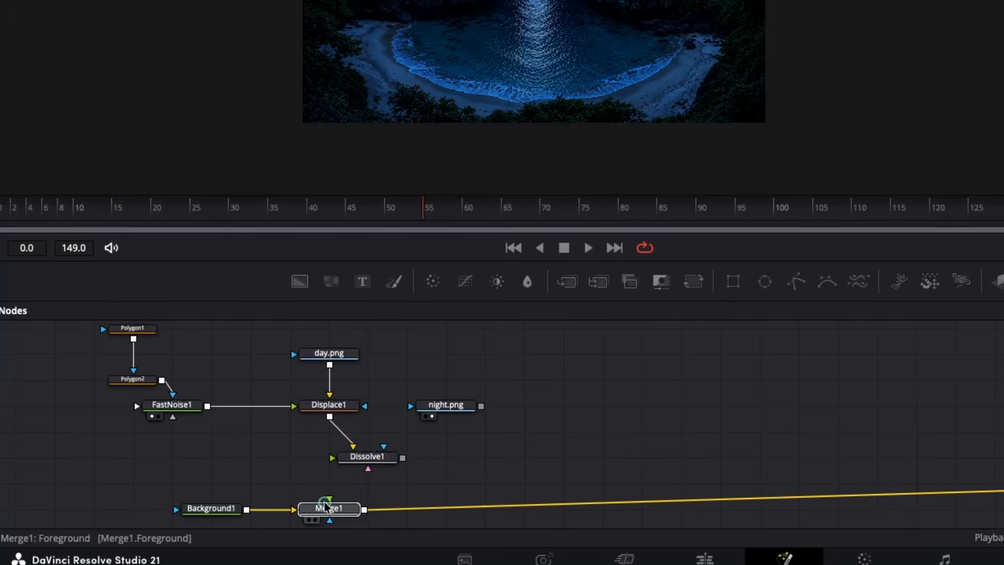
drag(481, 406, 340, 508)
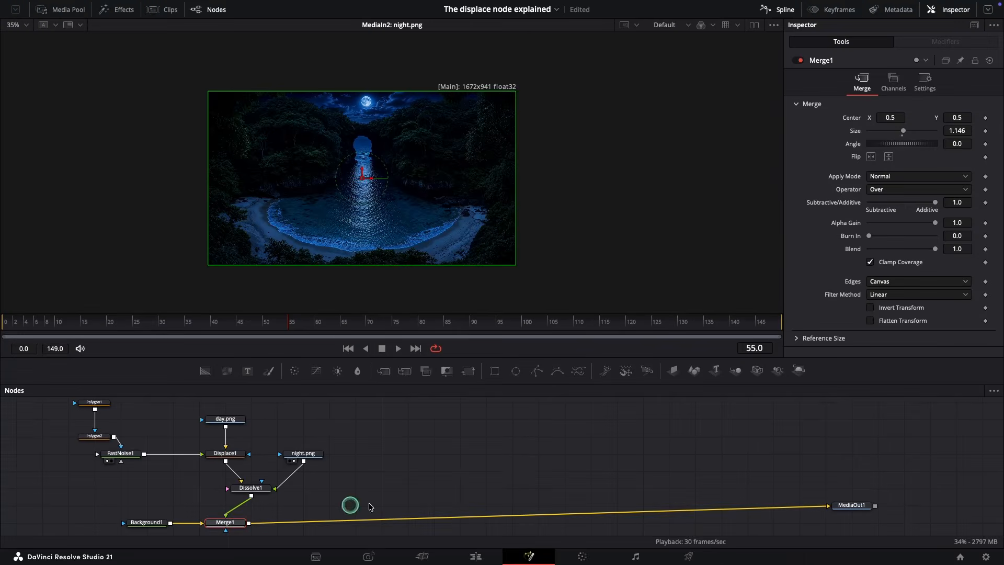
Step: Preview MediaOut1 and test Dissolve1's mix between the day and night images, finishing with Background/Foreground at 0.0
click(847, 505)
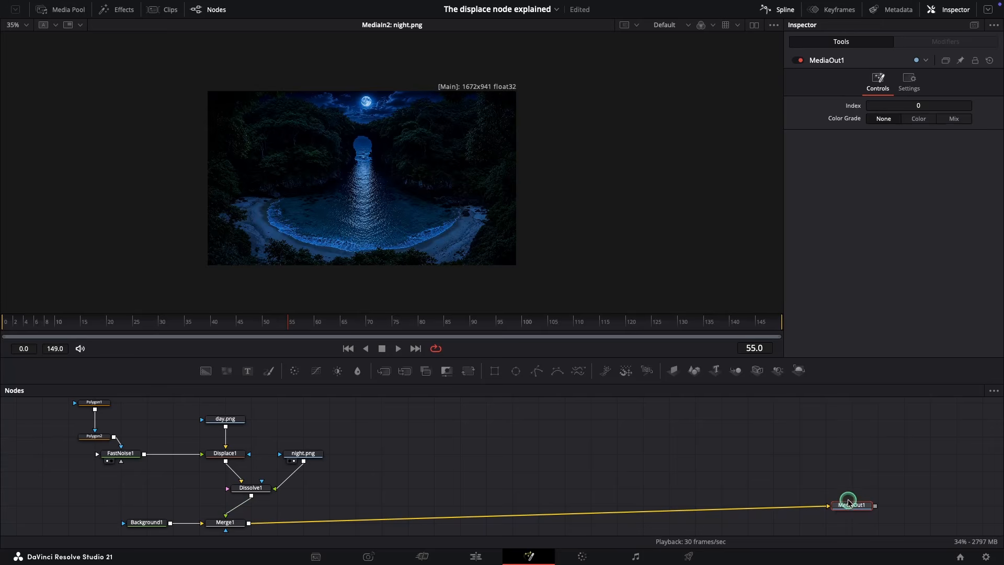
key(1)
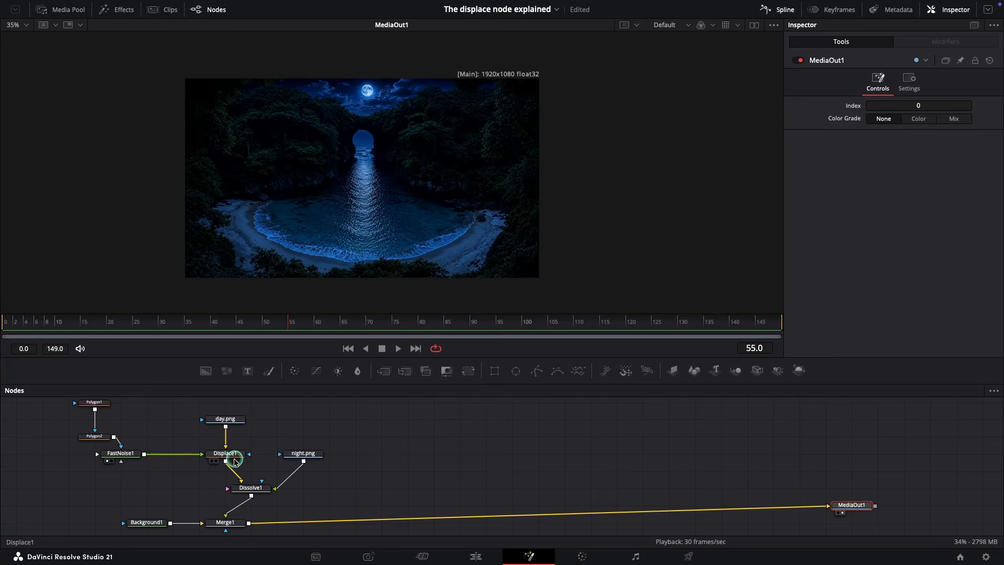
click(244, 490)
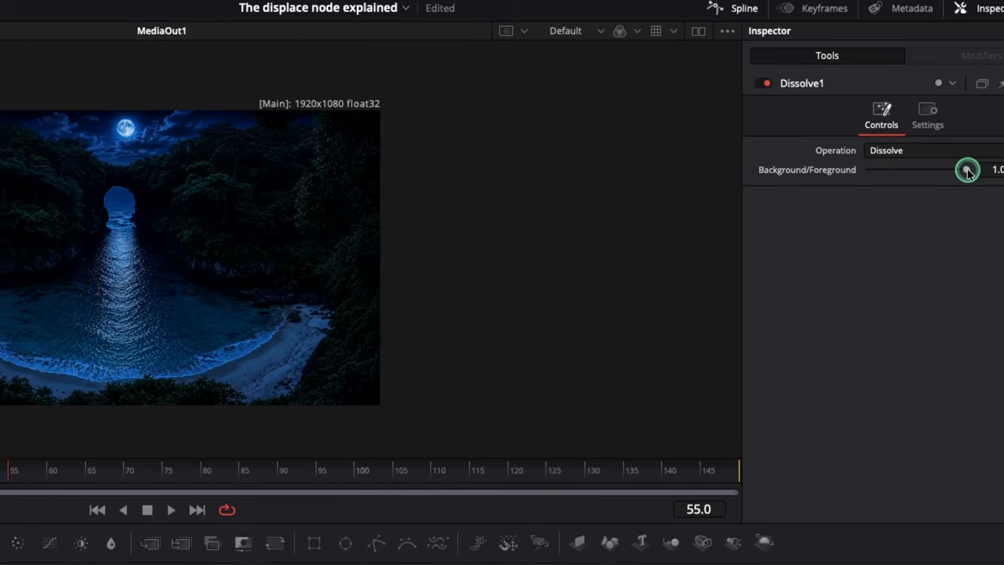
drag(934, 117, 881, 132)
drag(887, 192, 973, 202)
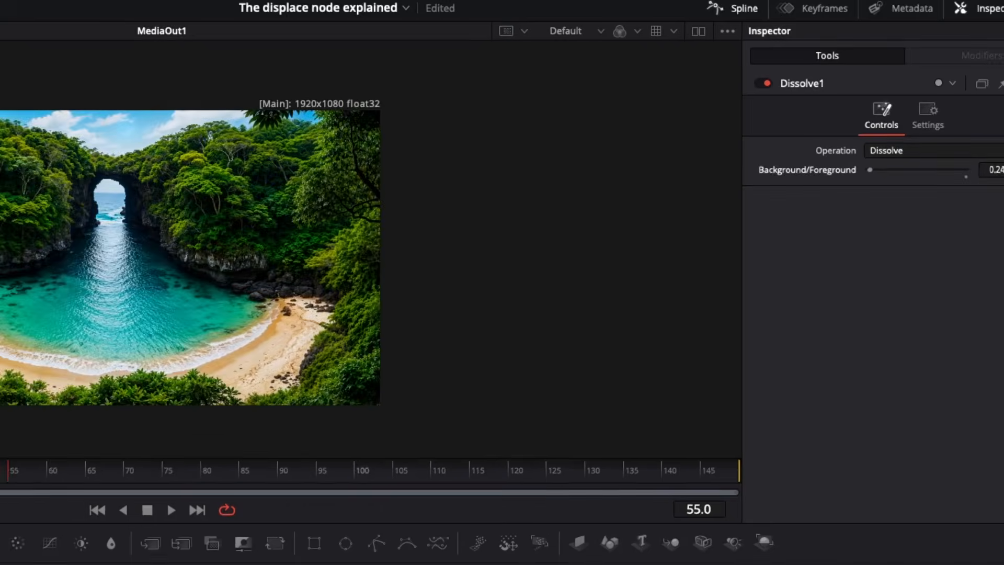
Step: Keyframe Dissolve1's Background/Foreground at 0.0 on frame 50 and 1.0 on frame 65
drag(269, 329, 269, 324)
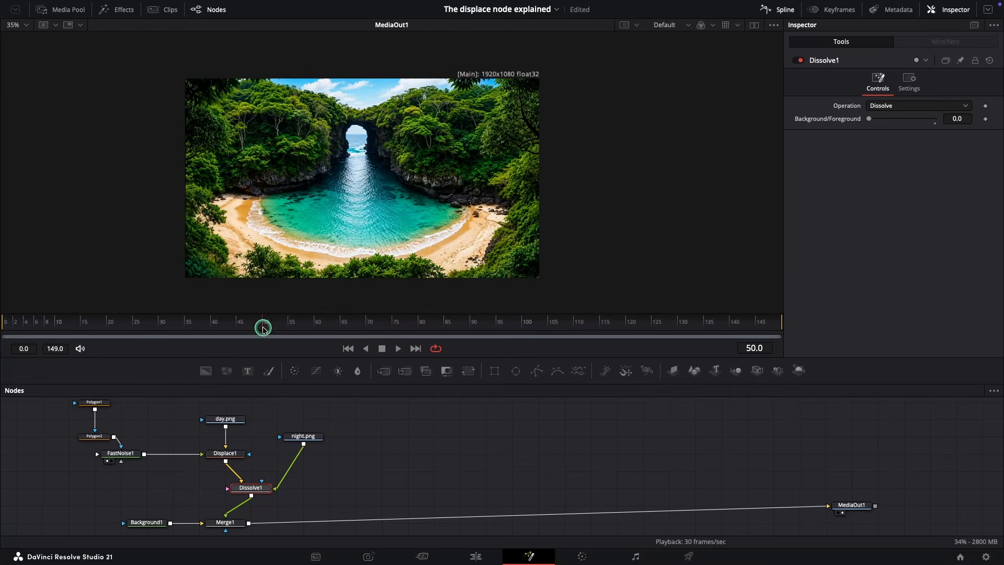
click(986, 120)
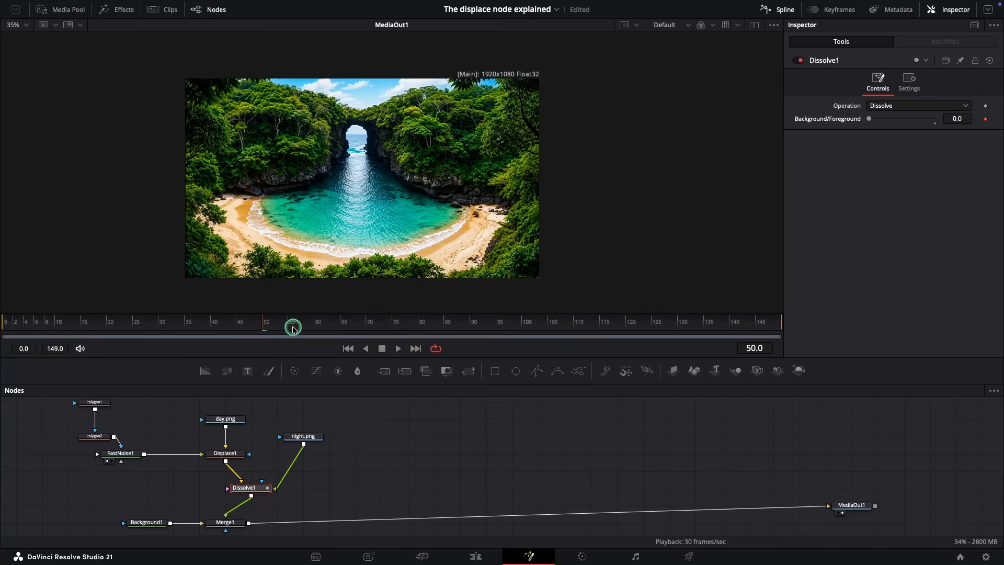
drag(317, 325, 346, 329)
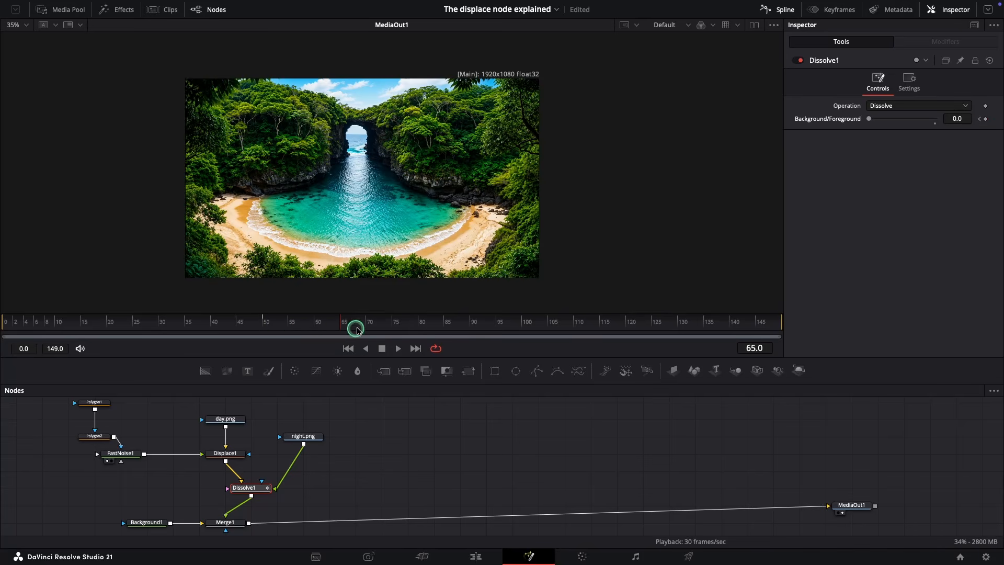
drag(867, 122, 943, 123)
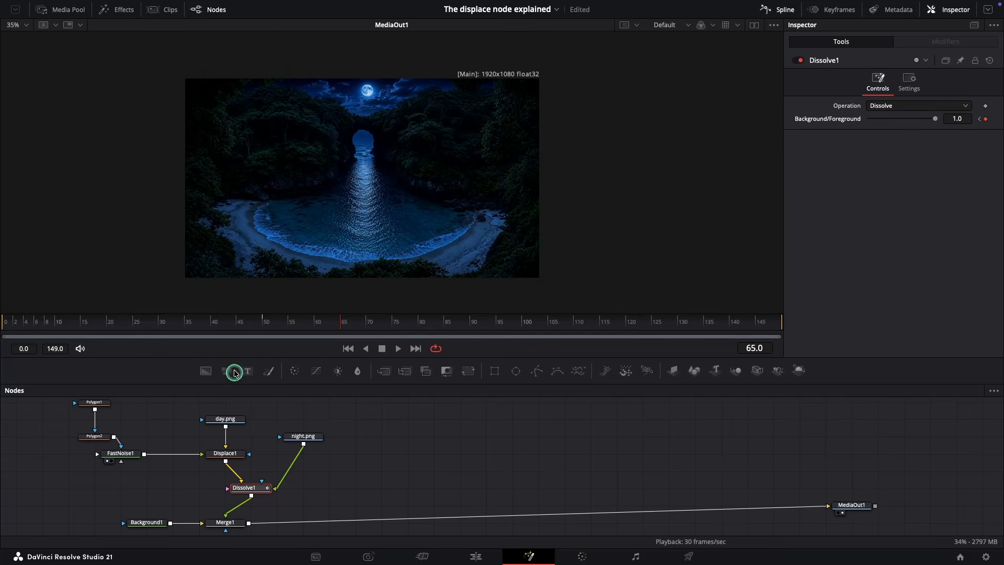
Step: Play back the day-to-night transition from just before frame 50
click(262, 329)
key(space)
click(258, 328)
key(space)
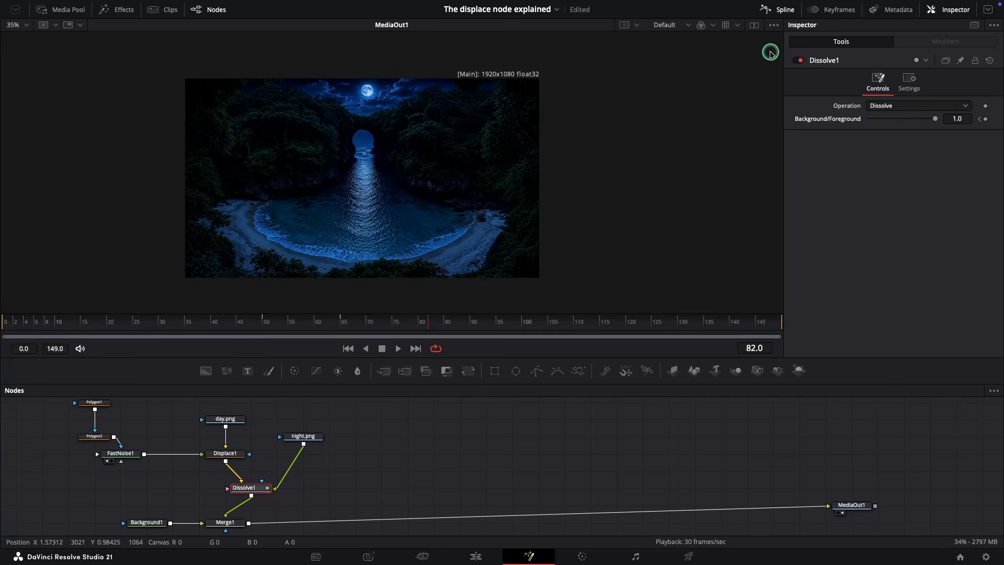
Step: Fit Dissolve1's Background/Foreground curve in the Spline editor, smooth its two keyframes, and close the editor
click(772, 11)
click(519, 417)
click(935, 390)
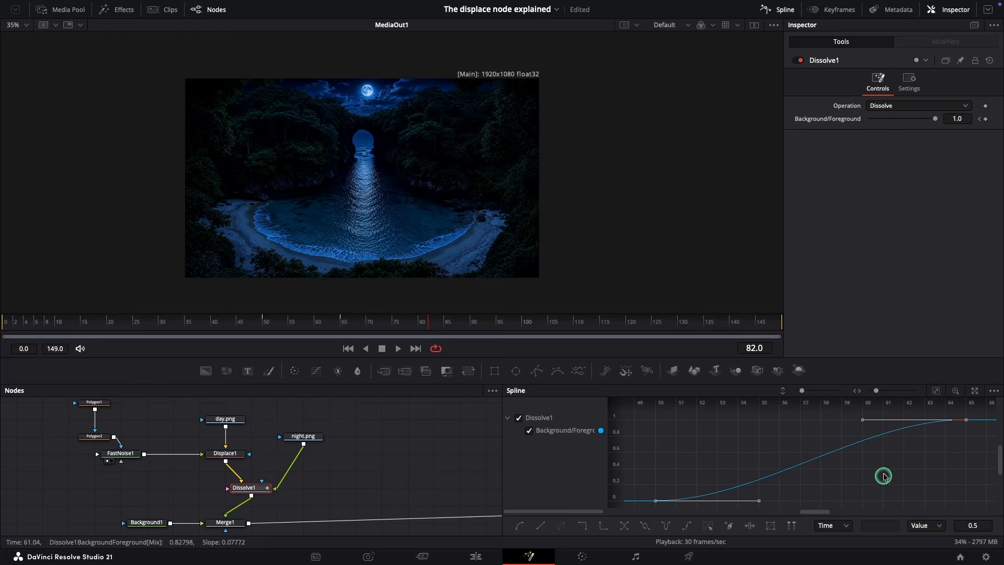
click(783, 12)
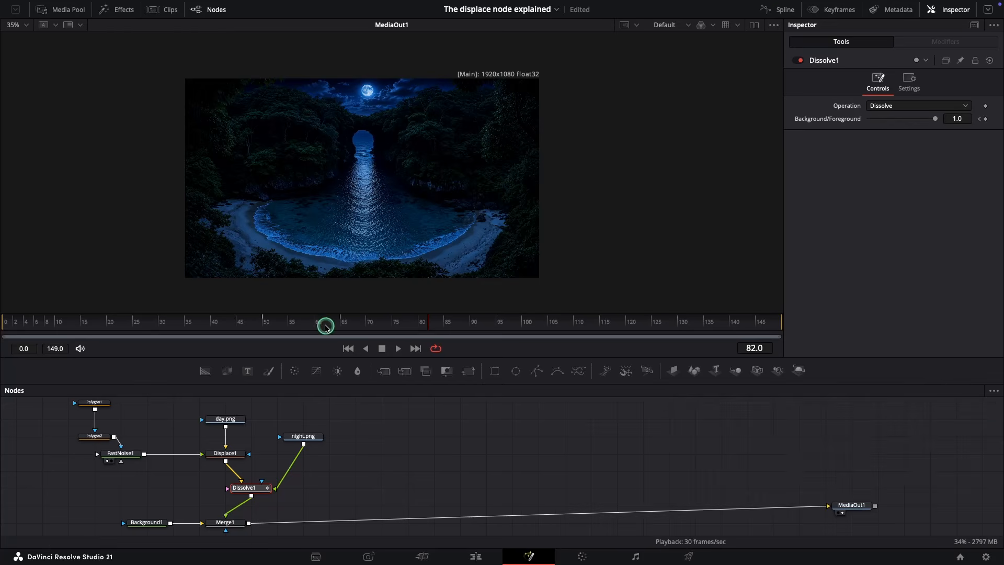
Step: Play back the eased day-to-night transition and park the playhead at frame 39
drag(326, 326, 246, 340)
key(space)
drag(275, 323, 209, 324)
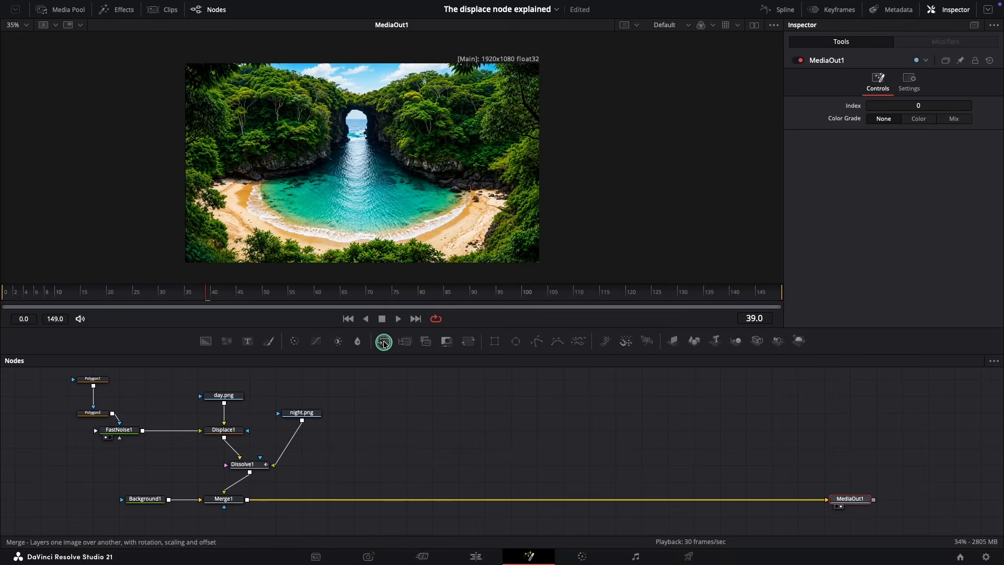
Step: Insert a Merge node between Merge1 and MediaOut1, and feed a new Displace node placed above it into its foreground
drag(386, 351, 428, 503)
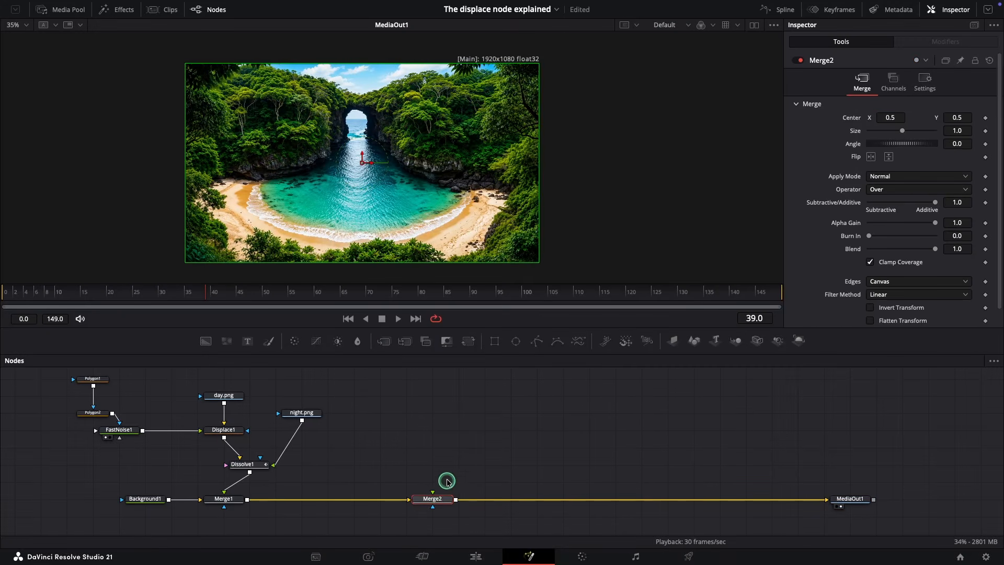
click(441, 432)
key(shift+space)
text(diss)
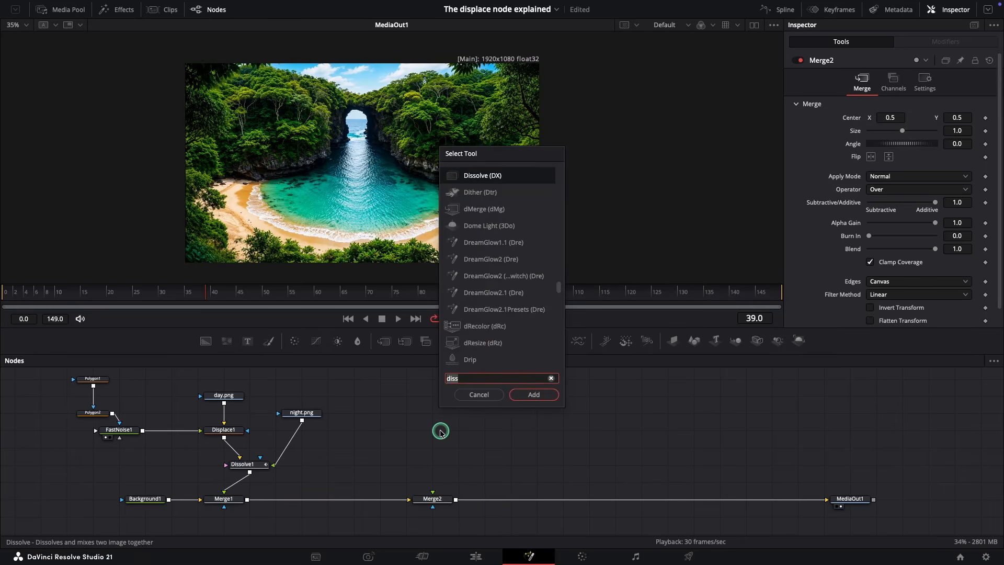
key(BackSpace)
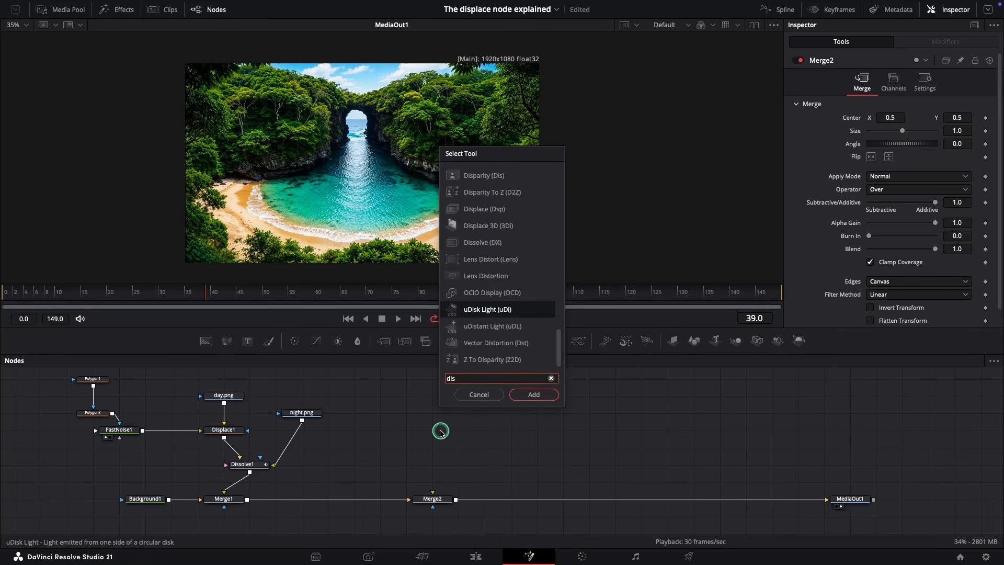
text(place)
key(Return)
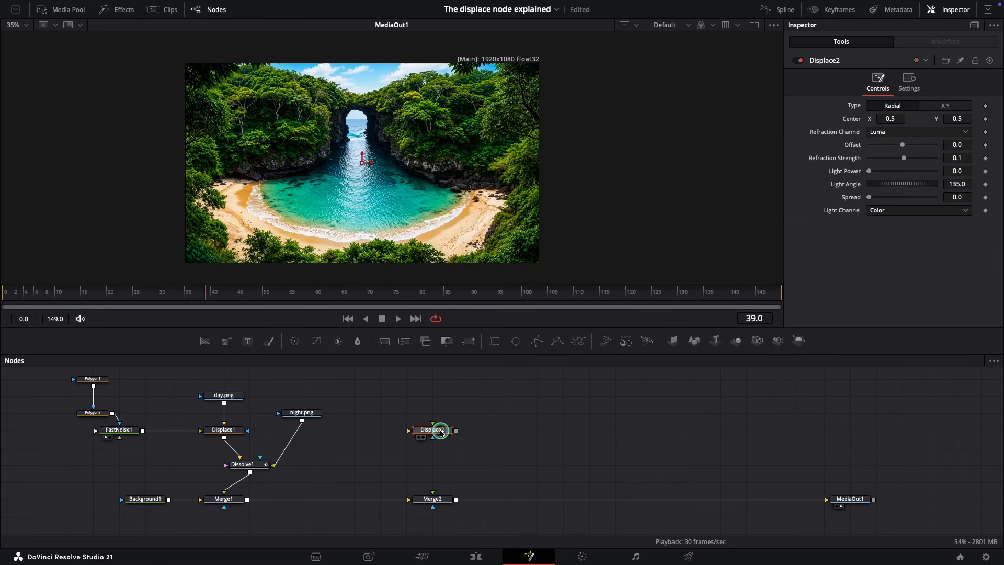
drag(455, 430, 437, 497)
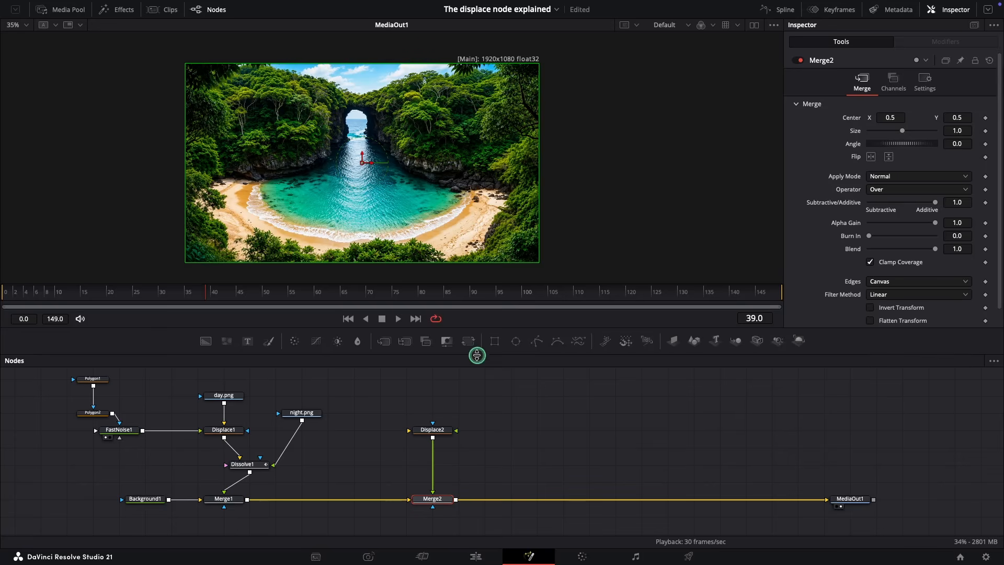
Step: Add a Rectangle mask, connect it to Displace2's foreground input, and line it up beside Displace2
drag(494, 342, 482, 393)
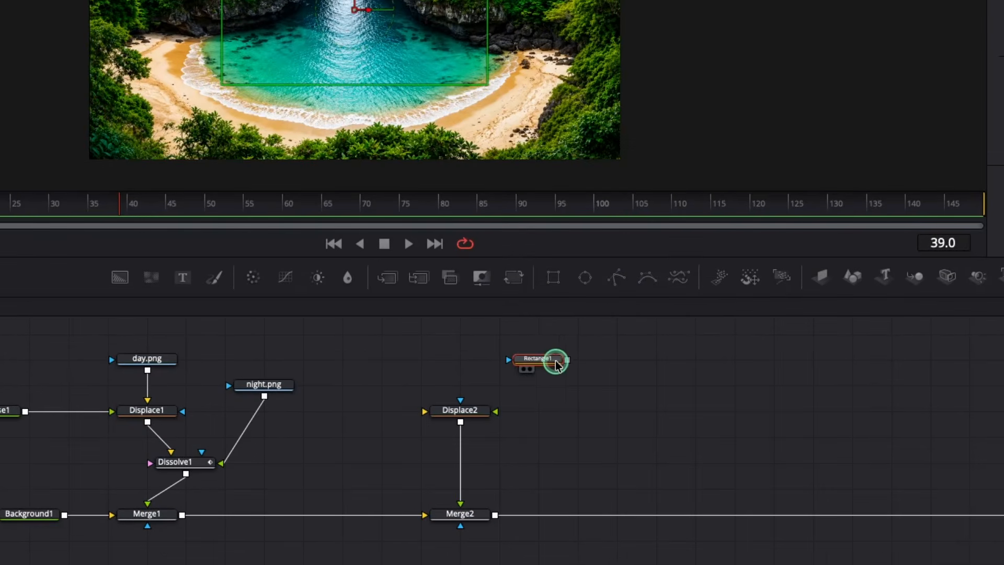
drag(557, 364, 574, 379)
drag(565, 413, 495, 411)
click(587, 411)
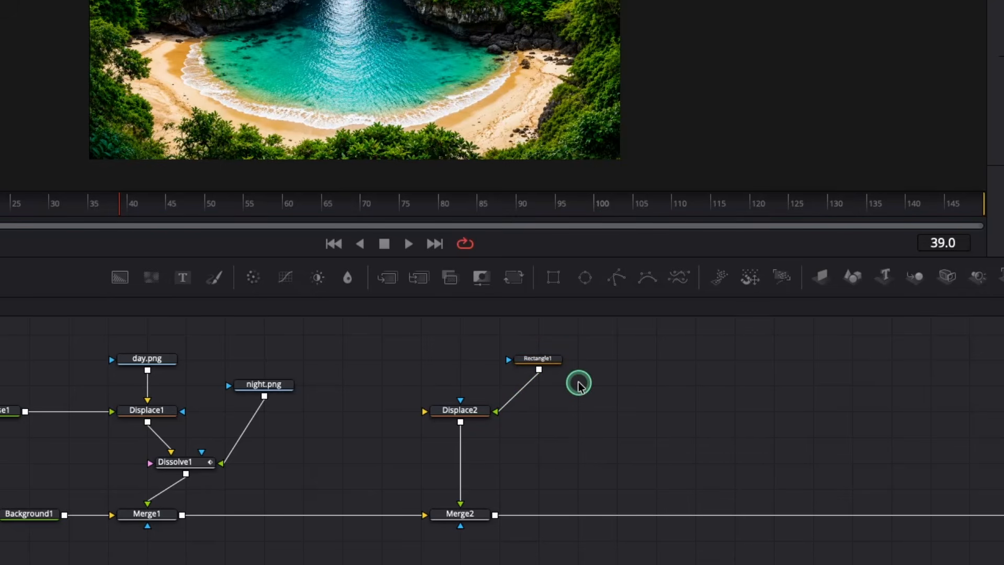
drag(558, 360, 599, 412)
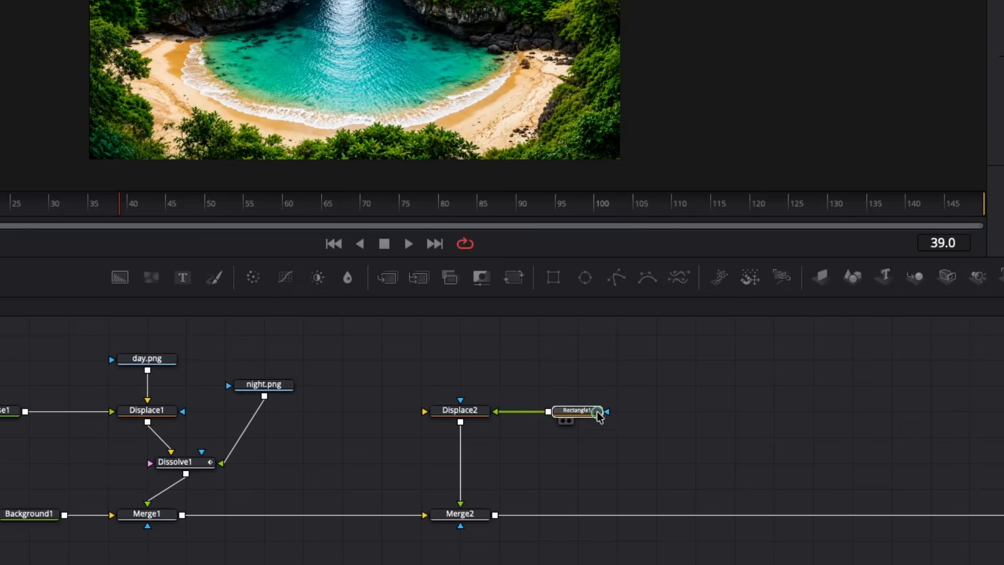
Step: Connect Merge1's output to Displace2's background input and Rectangle1's output to Merge2's mask input
click(473, 415)
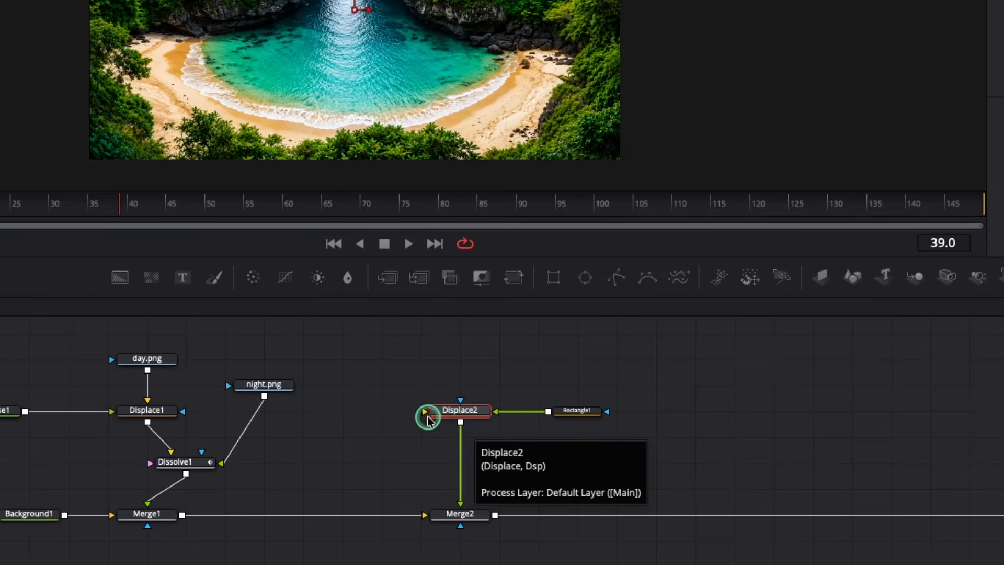
drag(184, 514, 430, 415)
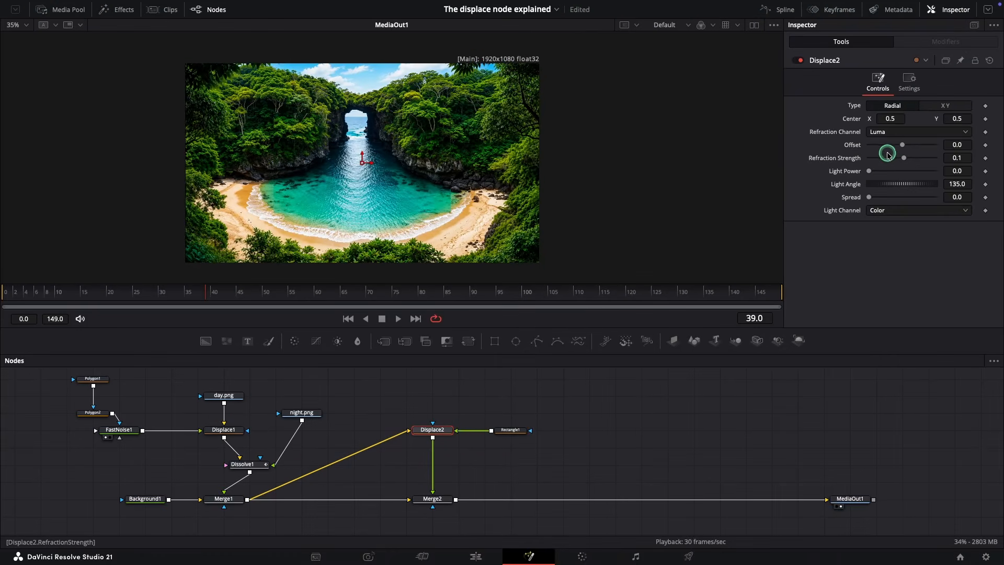
drag(908, 149, 899, 195)
click(987, 61)
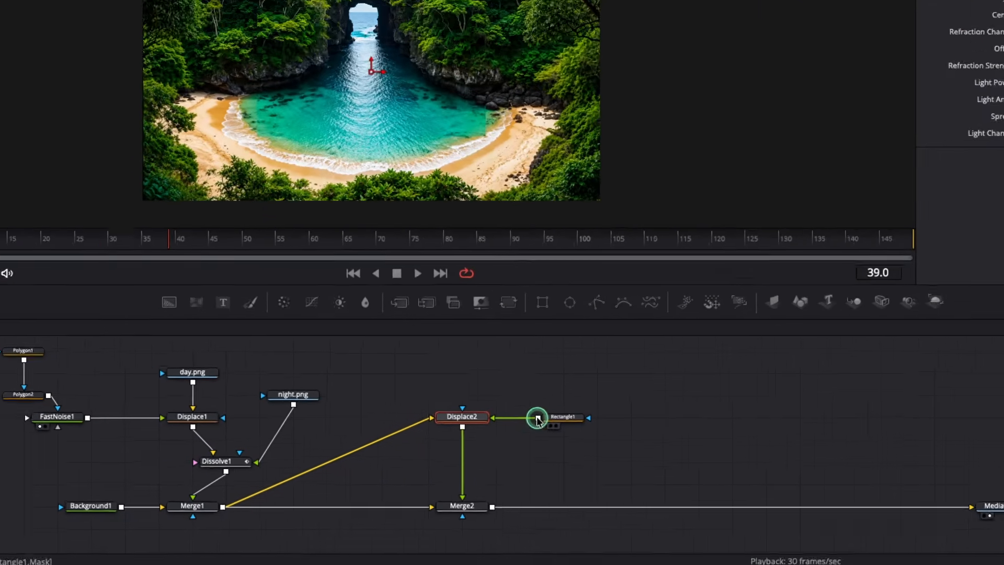
drag(491, 430, 484, 522)
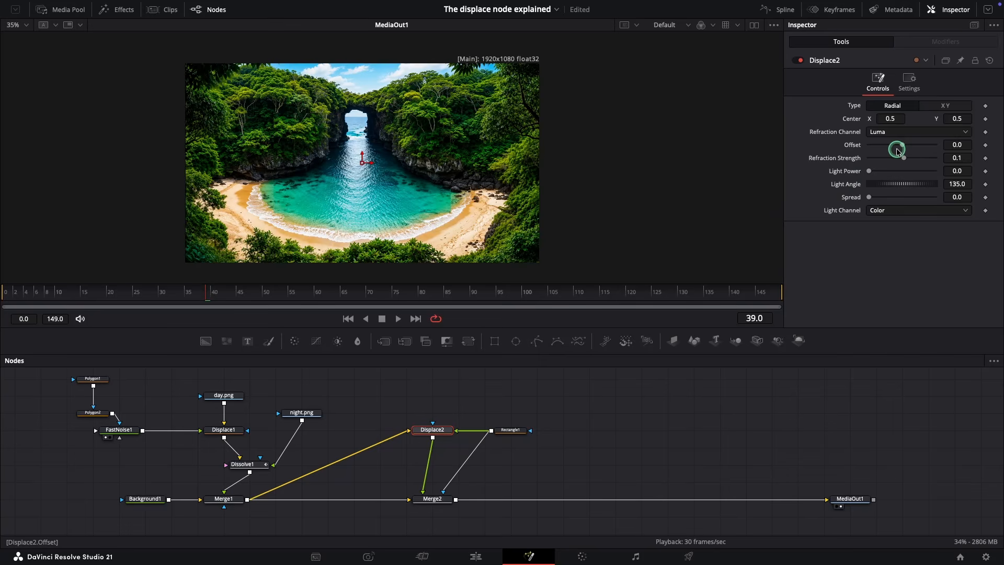
Step: Reset Displace2, set Offset to -1 and Refraction Strength to -4, raise Spread to about 1.535, and adjust the lighting
drag(911, 151, 899, 170)
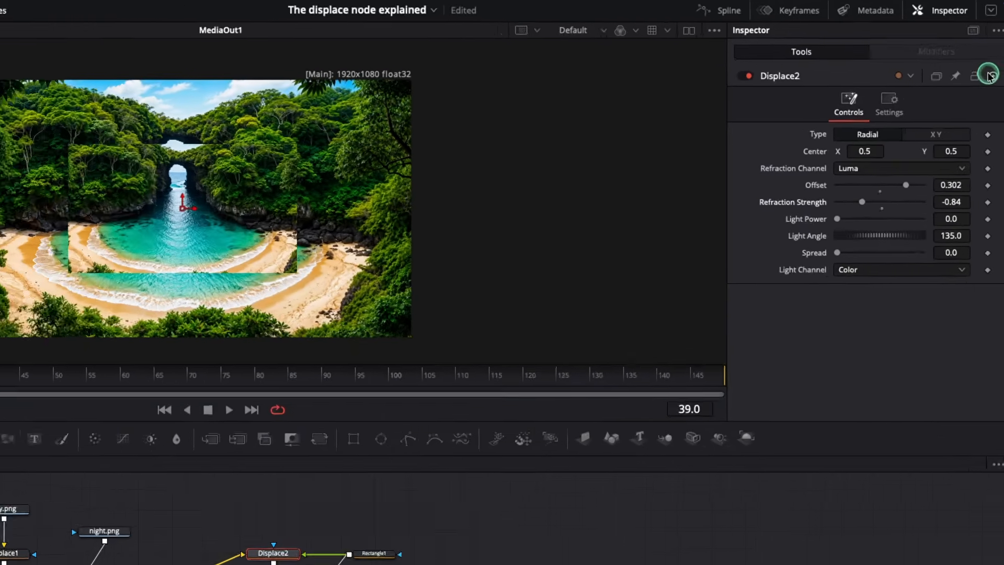
click(989, 60)
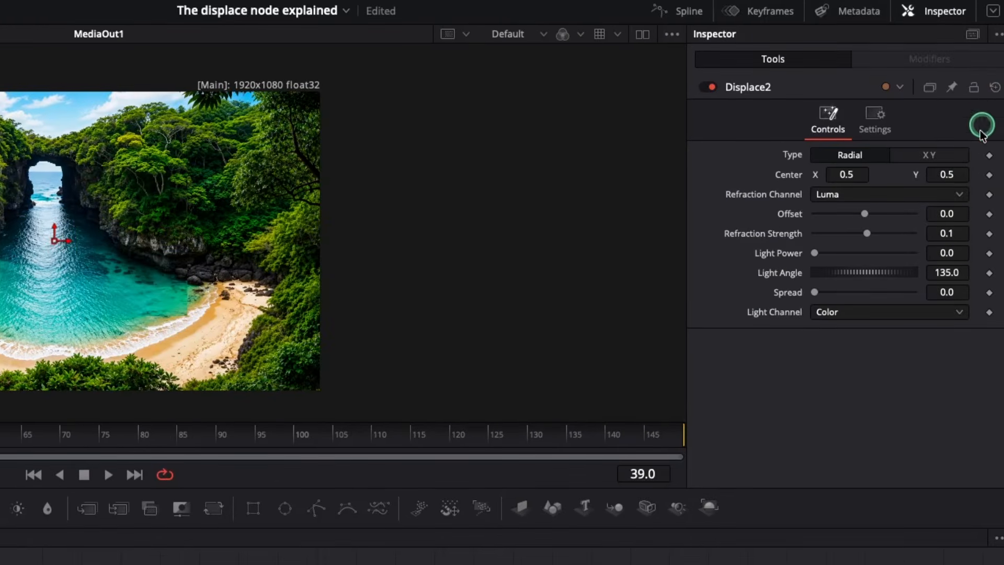
click(955, 214)
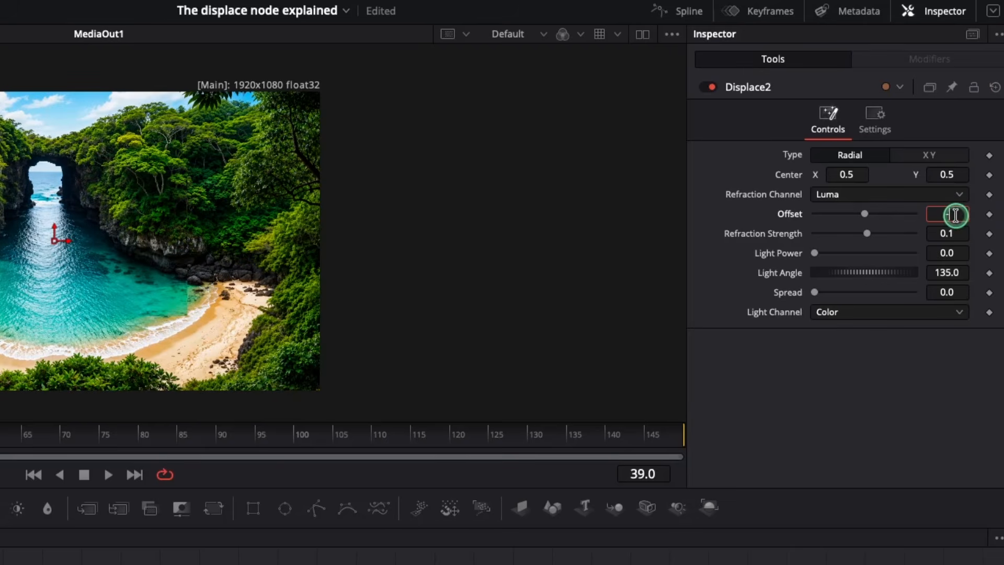
text(-1)
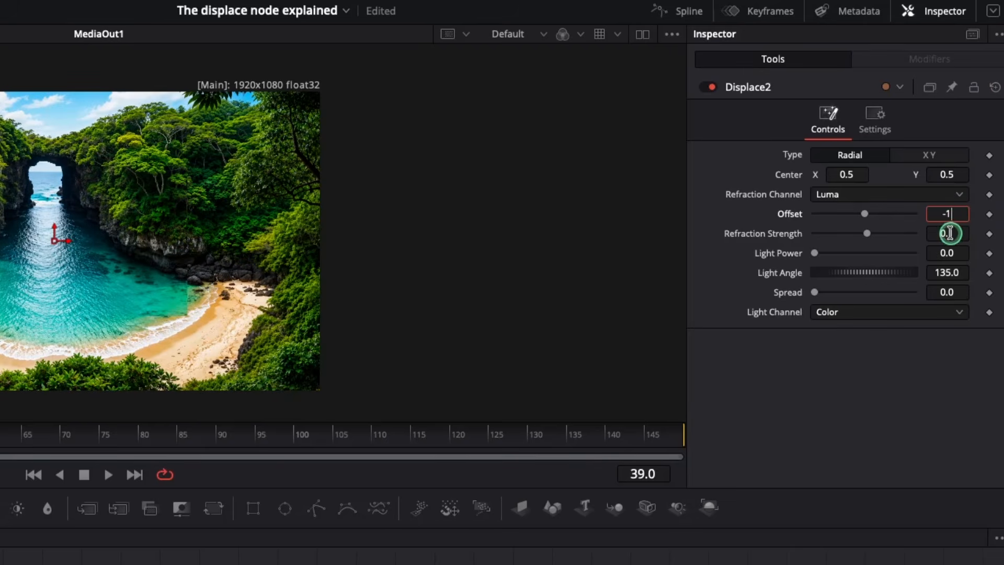
click(950, 233)
text(-4)
key(Return)
drag(814, 293, 865, 292)
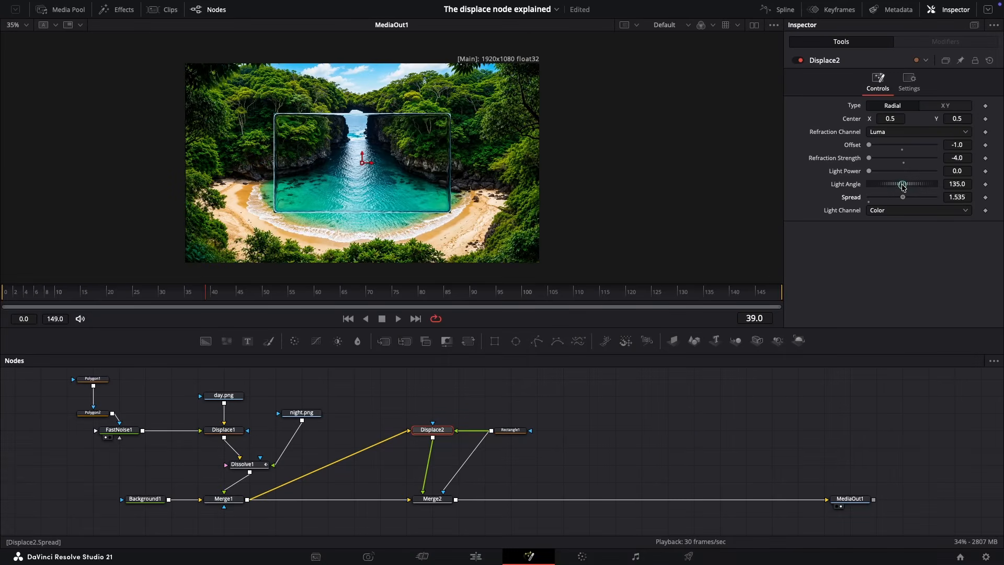
drag(903, 187, 919, 183)
Step: Shape Rectangle1 into a pill with width about 0.457, height about 0.213 and Corner Radius 1.0
click(511, 430)
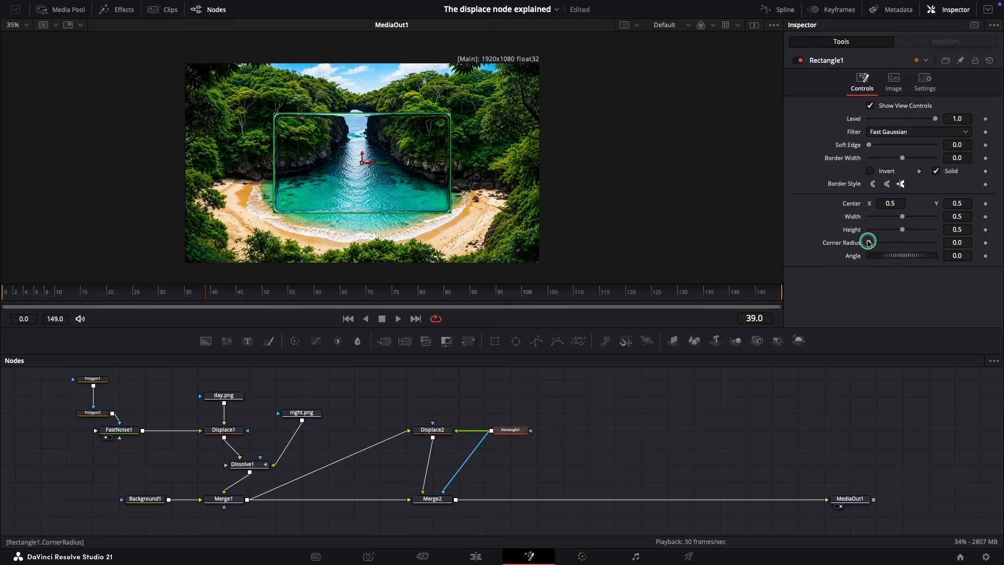
drag(875, 244, 950, 243)
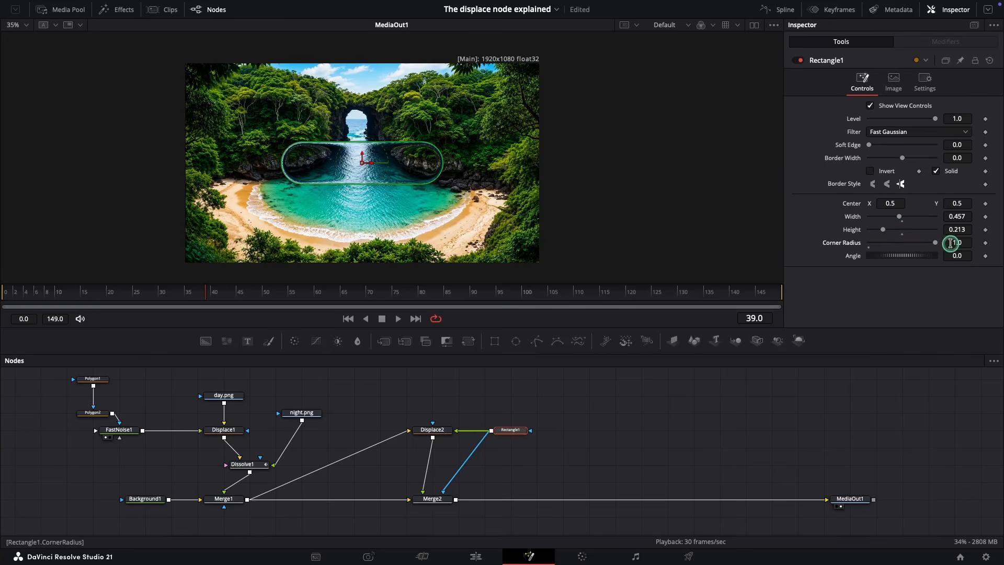
click(712, 410)
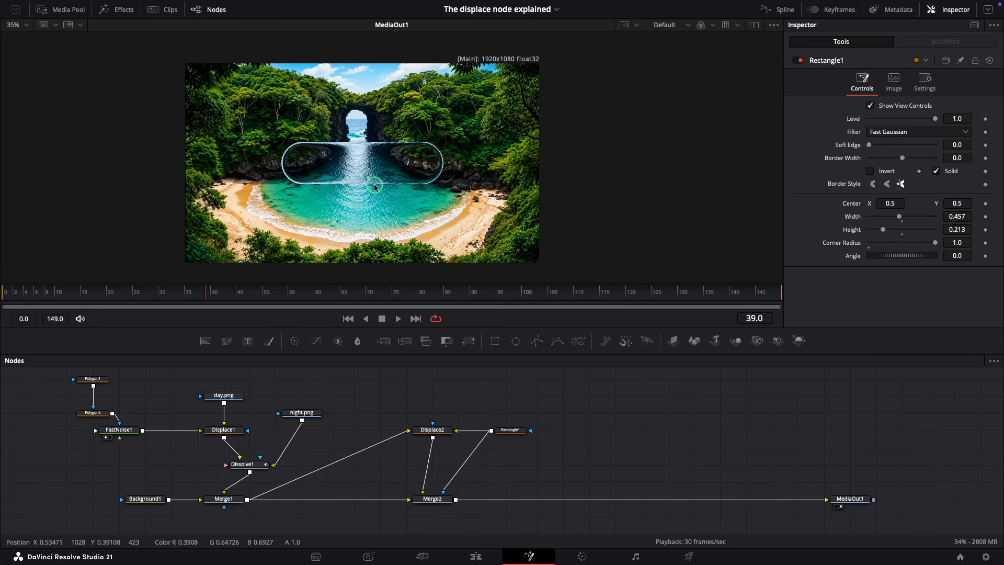
Step: Refine Displace2's edge highlight with Light Power about 1.228, Light Angle about 221.1 and Spread about 1.063
scroll(374, 184, up, 3)
click(432, 429)
mouse_move(918, 197)
mouse_down()
mouse_move(892, 197)
mouse_move(896, 170)
mouse_move(915, 185)
mouse_up()
scroll(515, 155, down, 1)
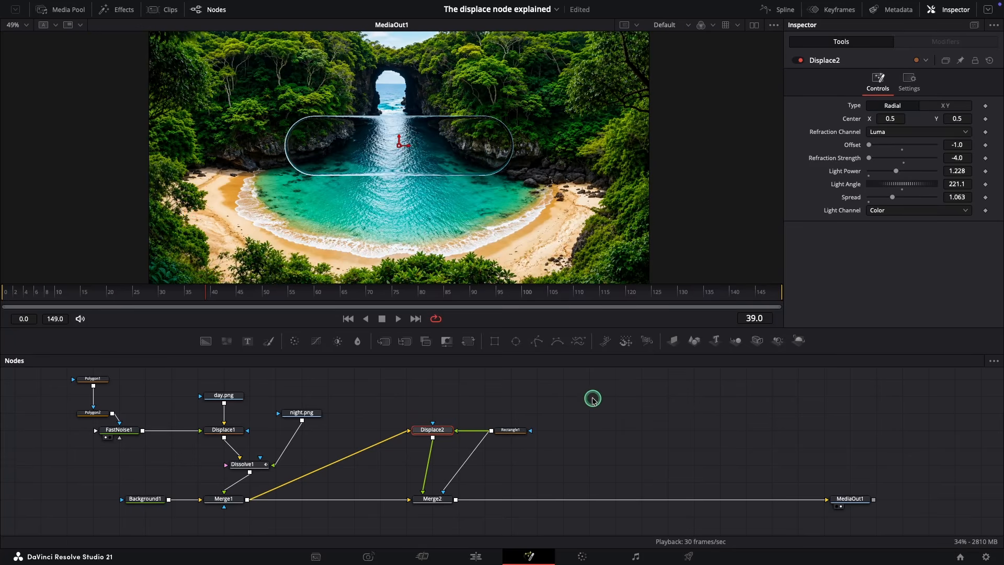
Step: Set Rectangle1's width to 0.453 and height to 0.205, and duplicate Displace2, Merge2 and Rectangle1 as a group beside the originals
click(515, 434)
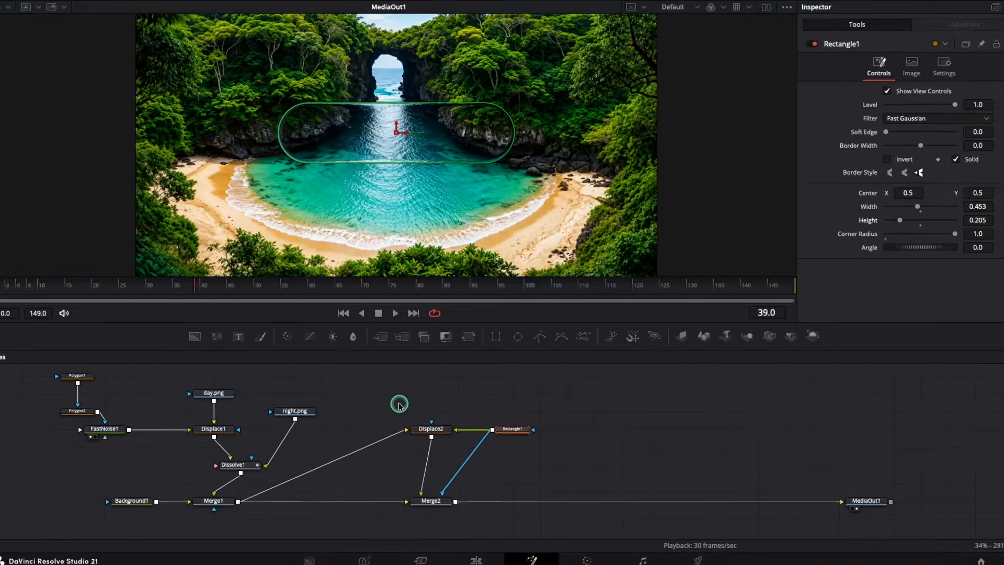
drag(370, 382, 576, 539)
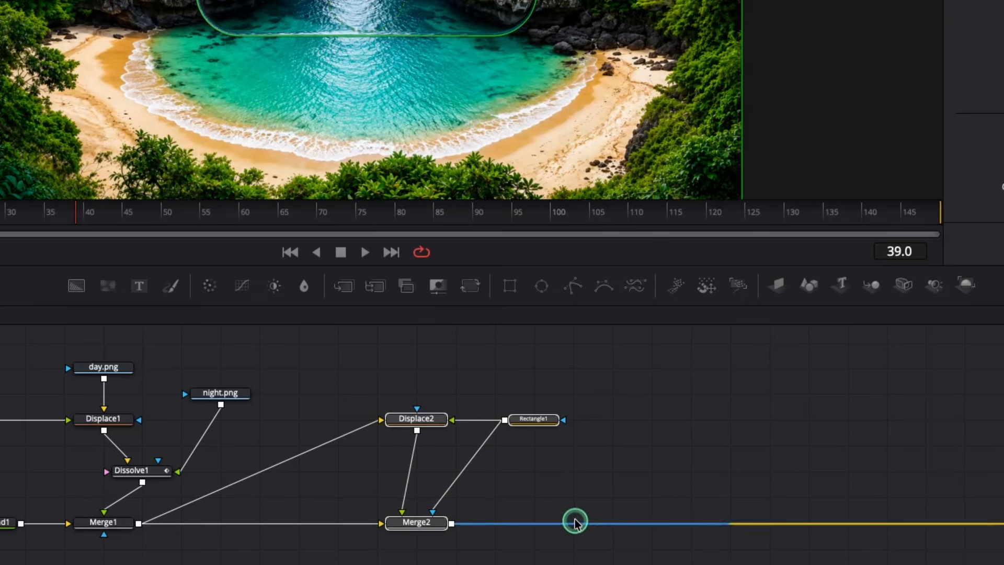
click(745, 467)
key(ctrl+v)
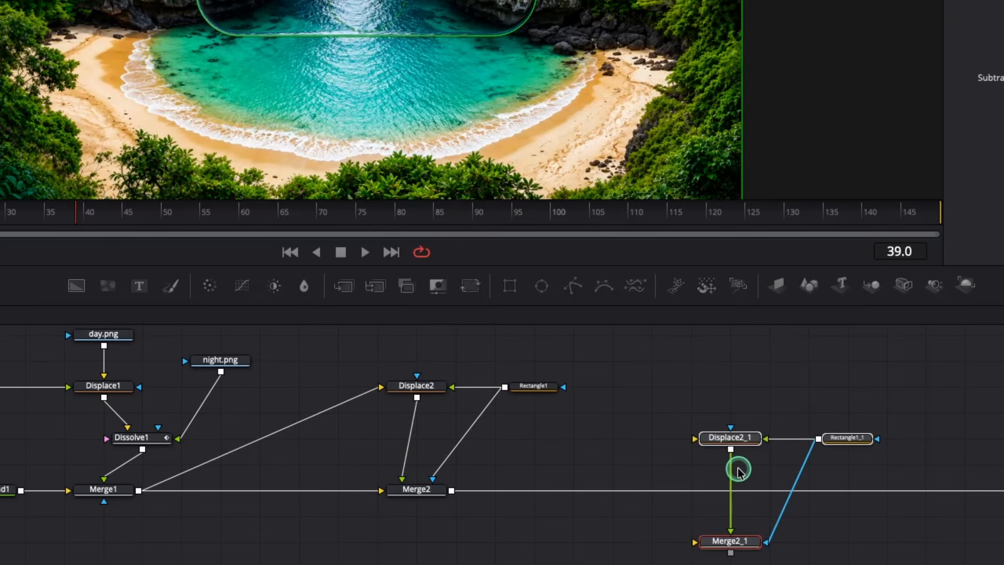
Step: Insert Merge2_1 between Merge2 and MediaOut1, and connect Merge2's output to Displace2_1's background input
drag(737, 544, 737, 492)
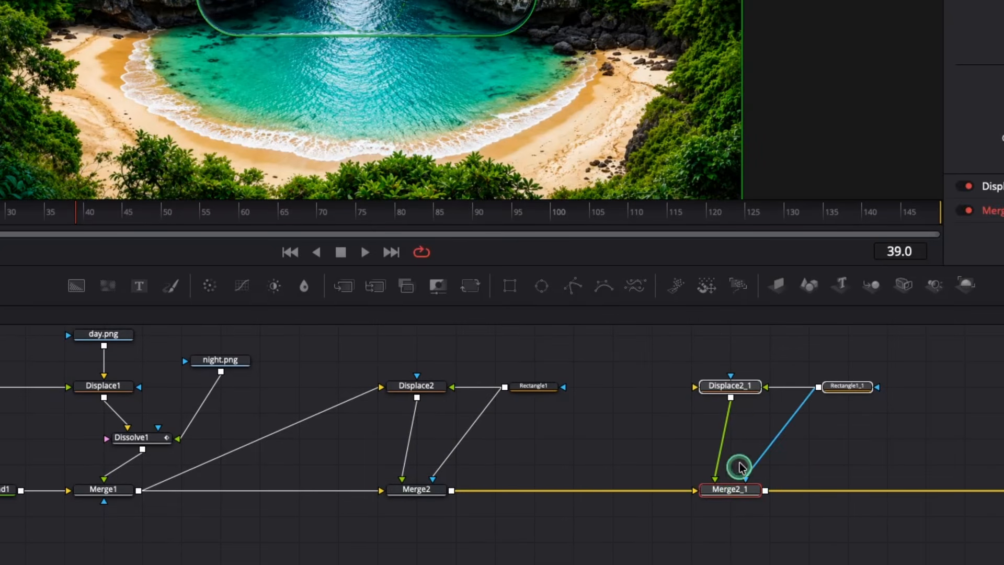
click(867, 452)
drag(451, 490, 695, 388)
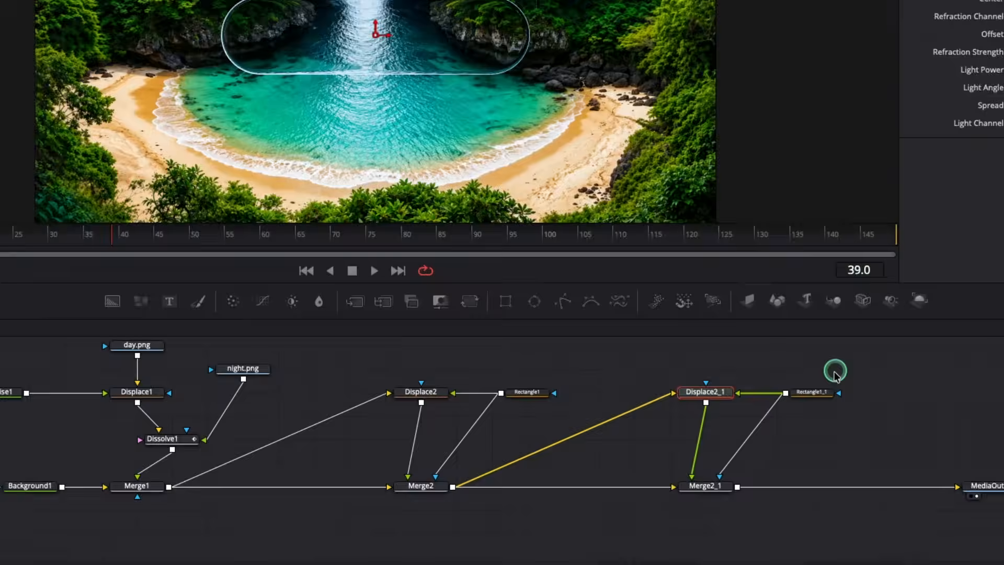
Step: Shape Rectangle1_1 into a small circle with width 0.101 and height 0.19, and shift its Center X to 0.441
click(847, 386)
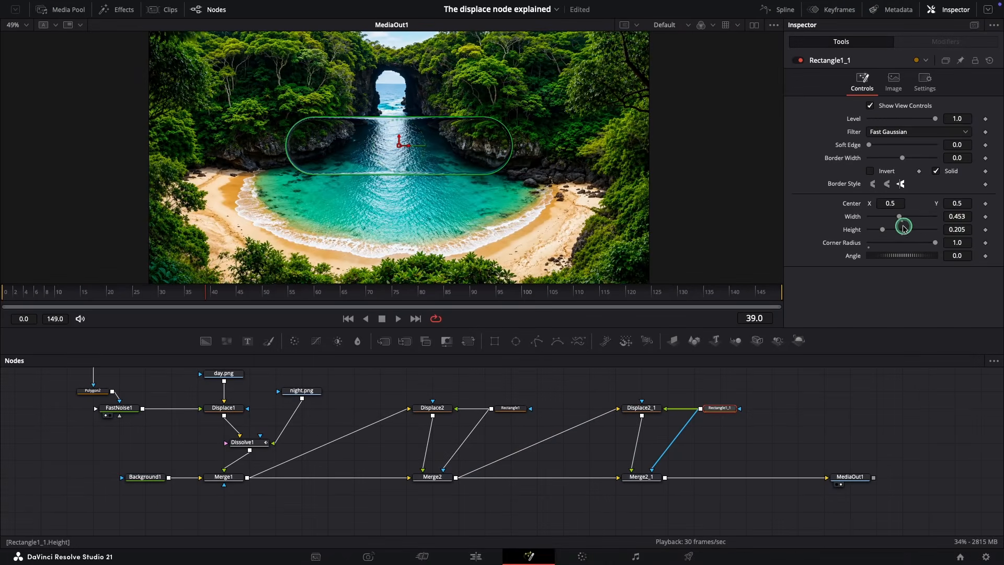
drag(898, 216, 877, 214)
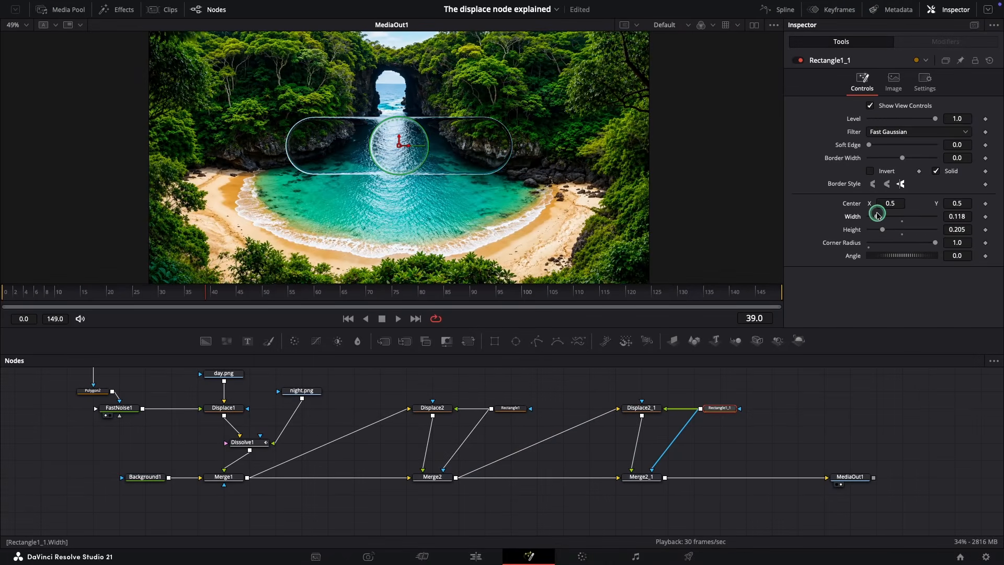
drag(951, 229, 944, 212)
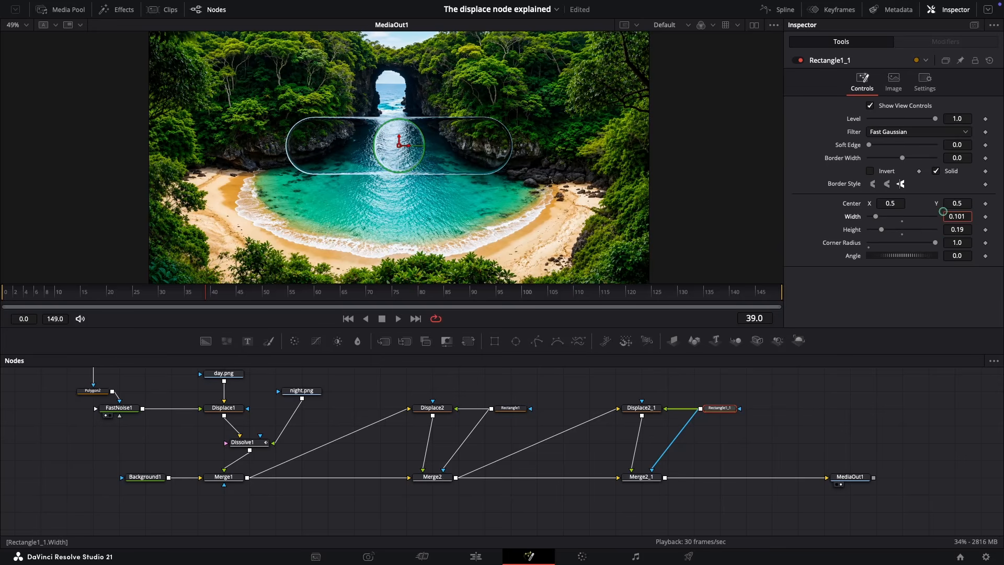
drag(890, 203, 865, 211)
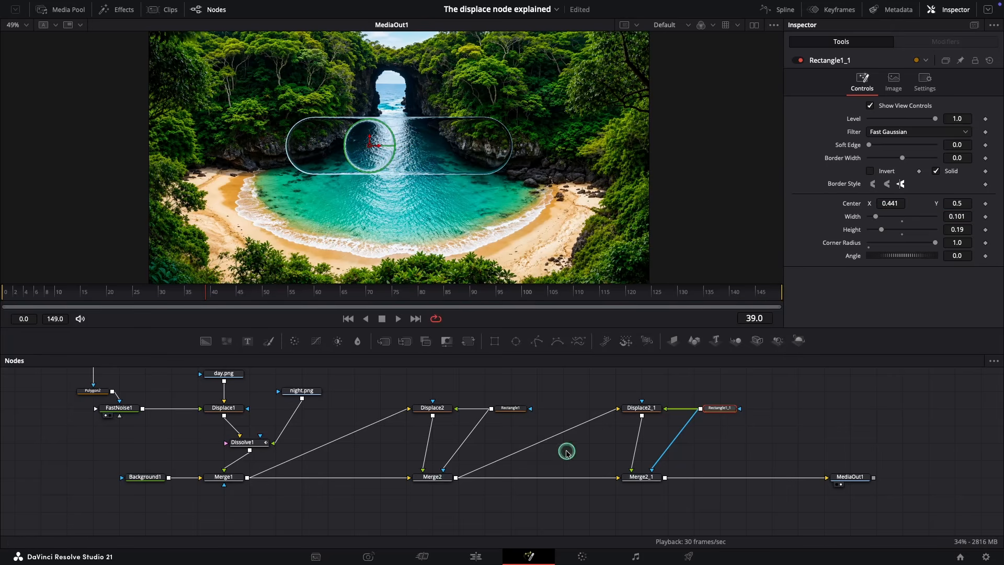
Step: Add a Gaussian Blur node and place it between Merge2 and Displace2_1's background input
key(shift+space)
text(blur)
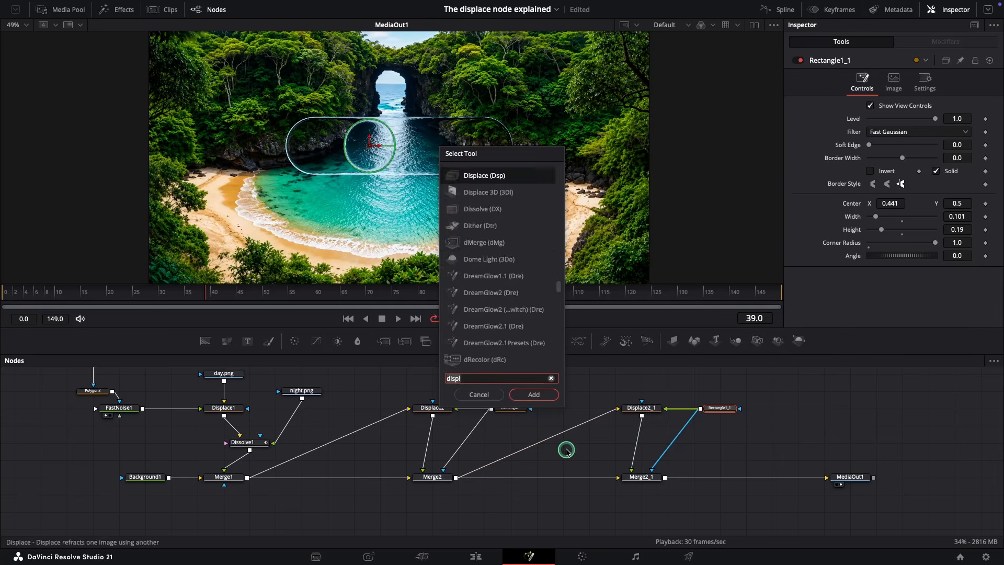
click(479, 343)
click(530, 395)
drag(594, 412, 592, 409)
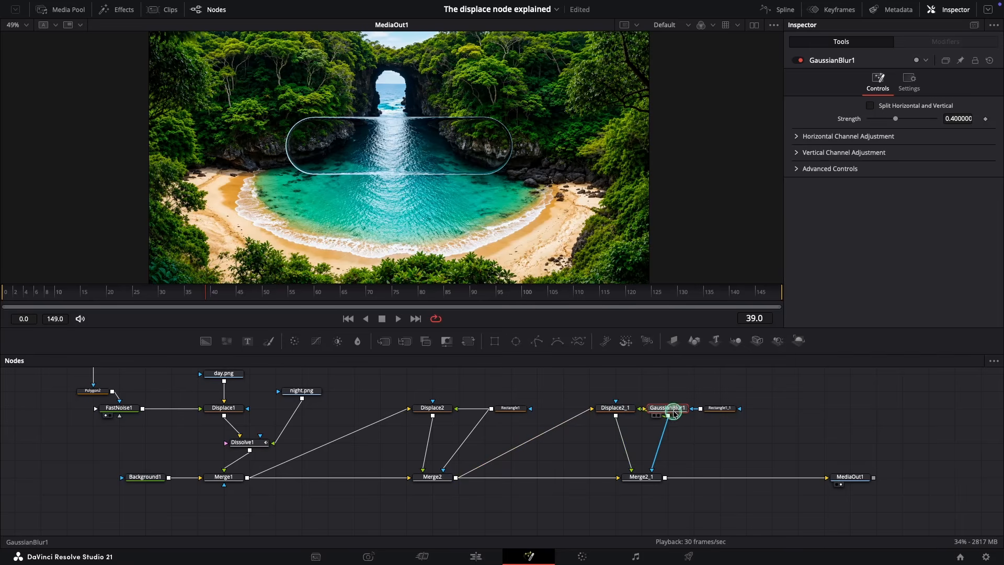
drag(670, 408, 566, 443)
Step: Reconnect Rectangle1_1's output to Displace2_1's foreground input and to Merge2_1's mask input
drag(739, 409, 639, 408)
drag(700, 409, 653, 478)
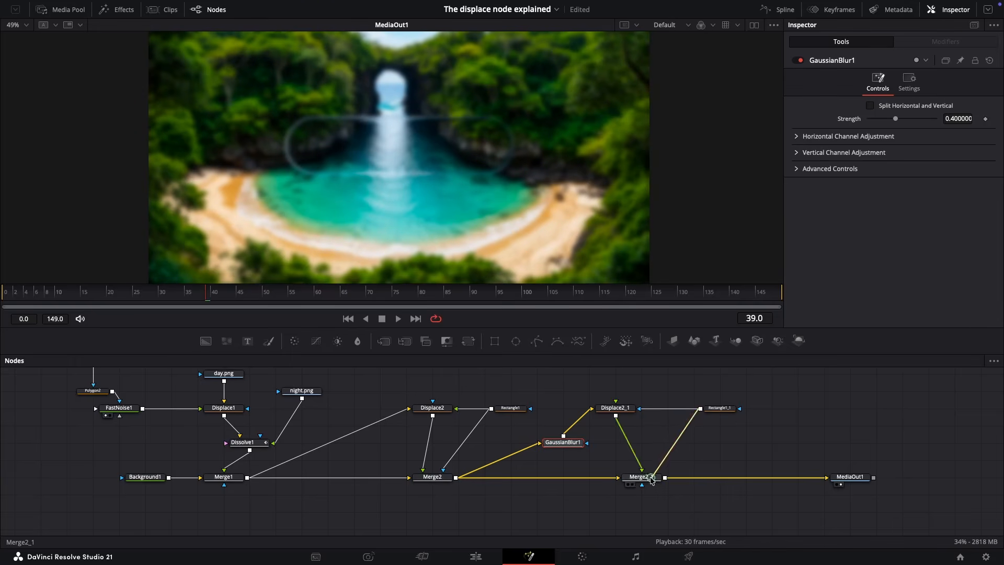
click(642, 484)
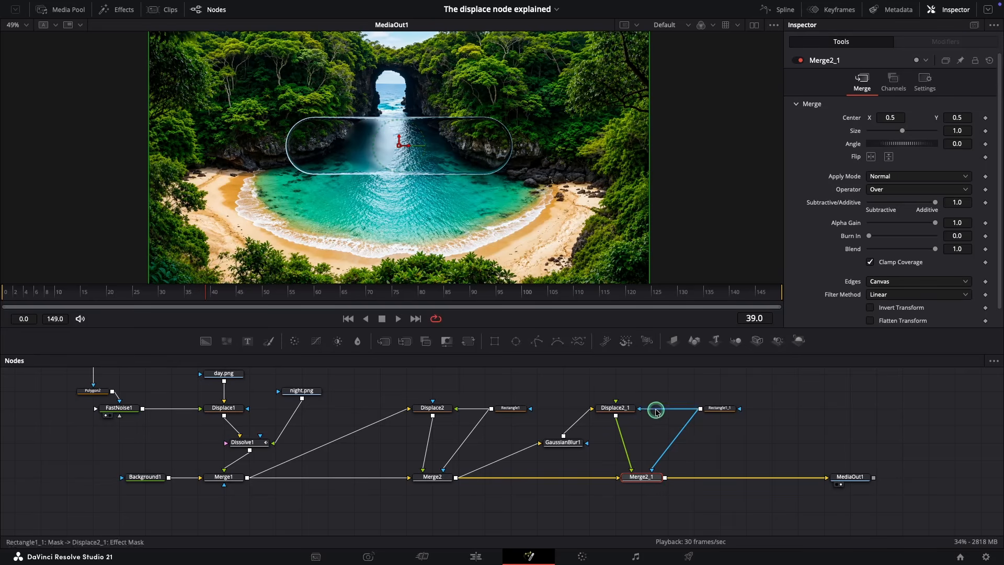
drag(700, 408, 639, 408)
Step: Set GaussianBlur1's Strength to about 0.496
click(563, 442)
drag(900, 119, 901, 121)
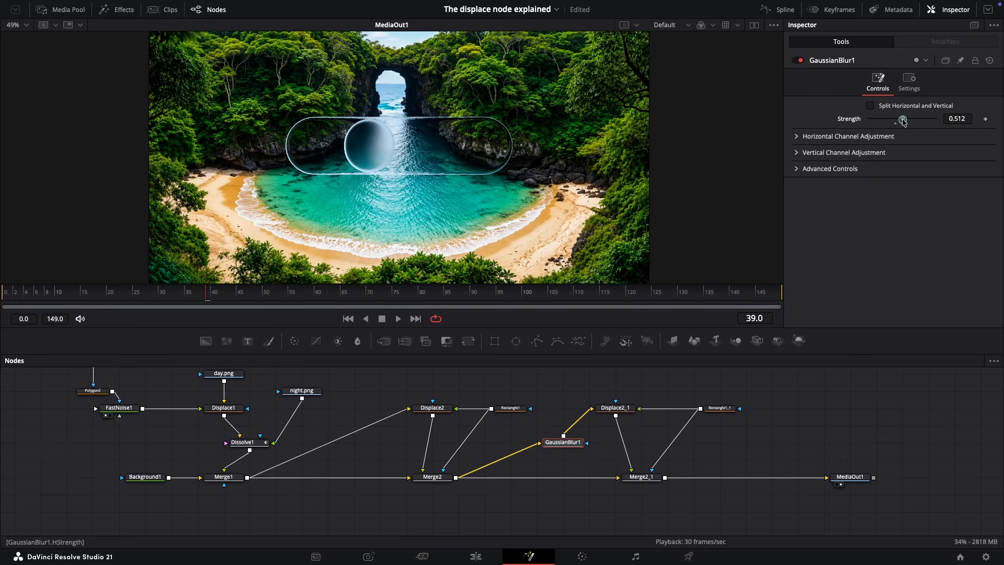
scroll(553, 222, down, 2)
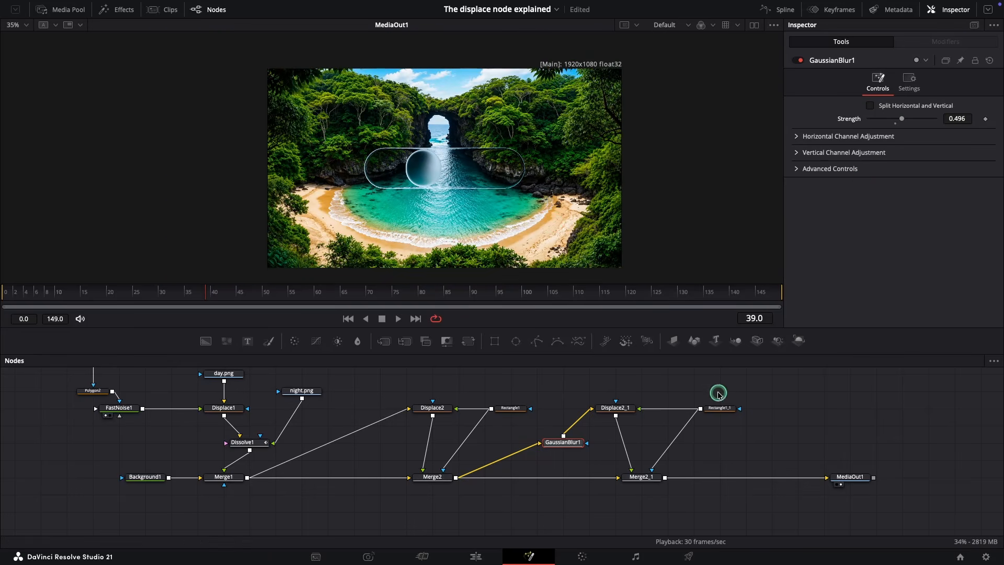
Step: Move MediaOut1 farther away from Merge2_1 to make room for more nodes
drag(849, 476, 902, 477)
drag(806, 453, 648, 454)
click(744, 468)
drag(742, 479, 822, 479)
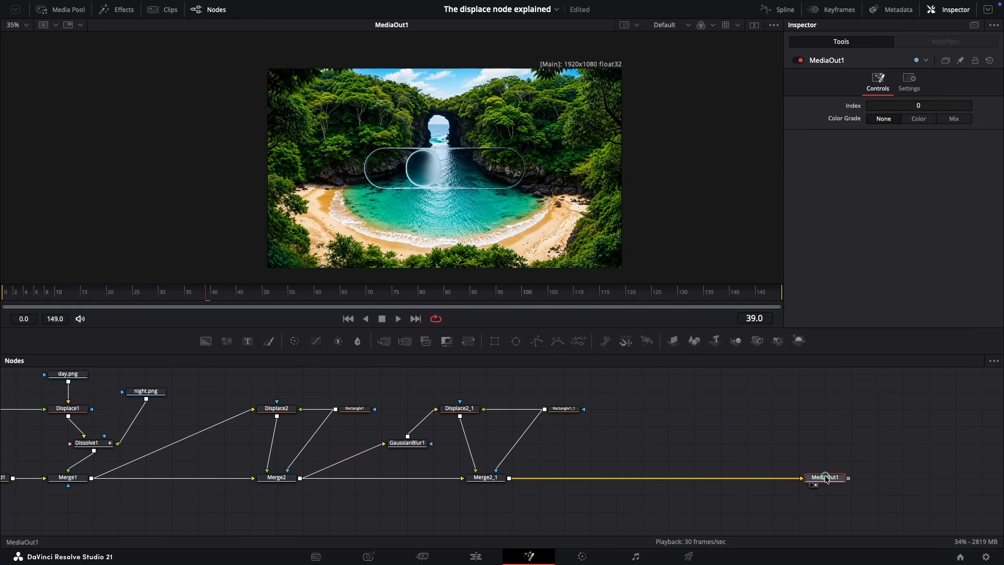
drag(724, 450, 710, 450)
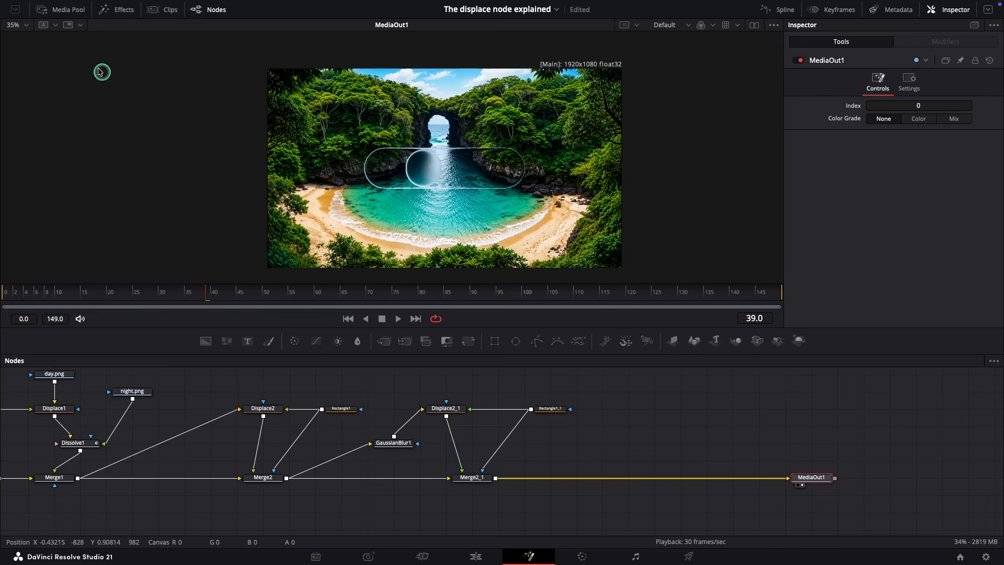
Step: Add the dark_mode and sunny_120dp icon images from the Media bin to the node graph
click(58, 11)
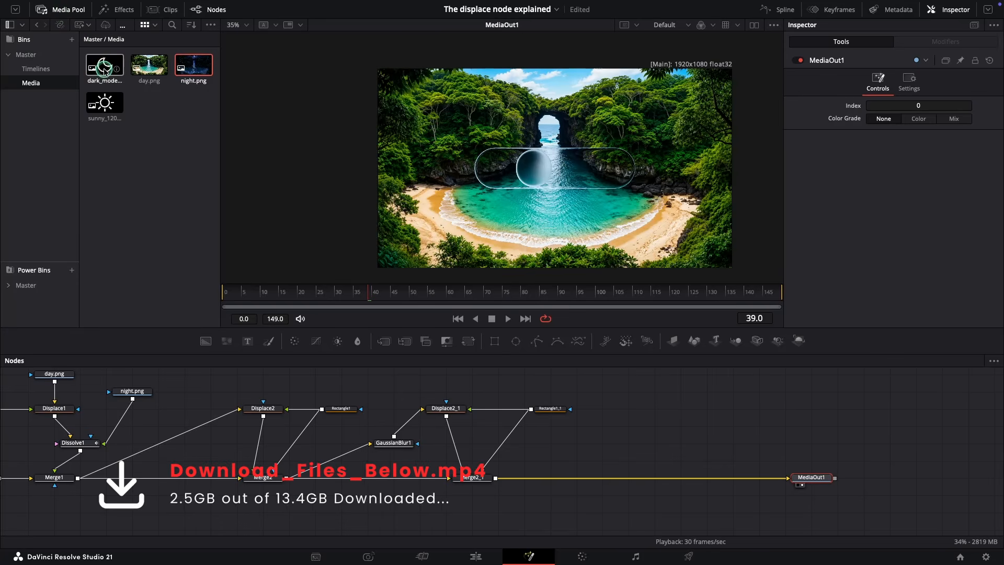
drag(99, 66, 602, 426)
drag(105, 103, 682, 425)
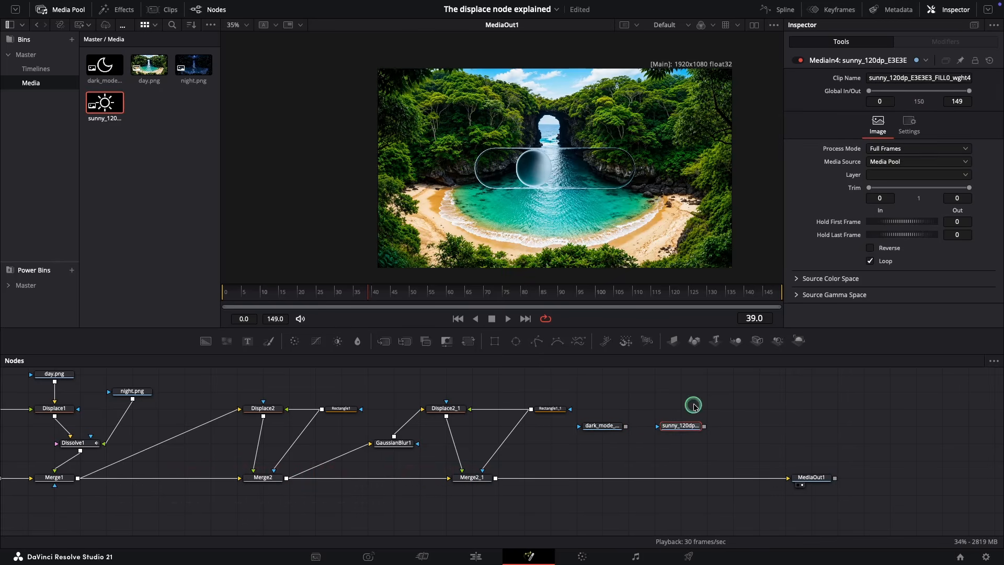
click(69, 10)
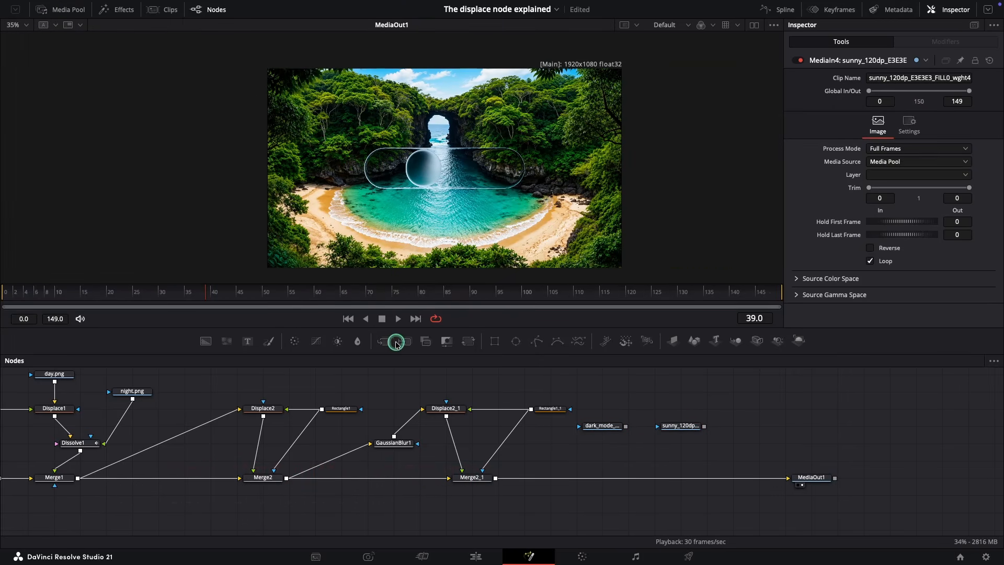
Step: Combine the dark_mode and sunny icons with Merge3, and composite the result through Merge4 between Merge2_1 and MediaOut1
drag(392, 345, 606, 450)
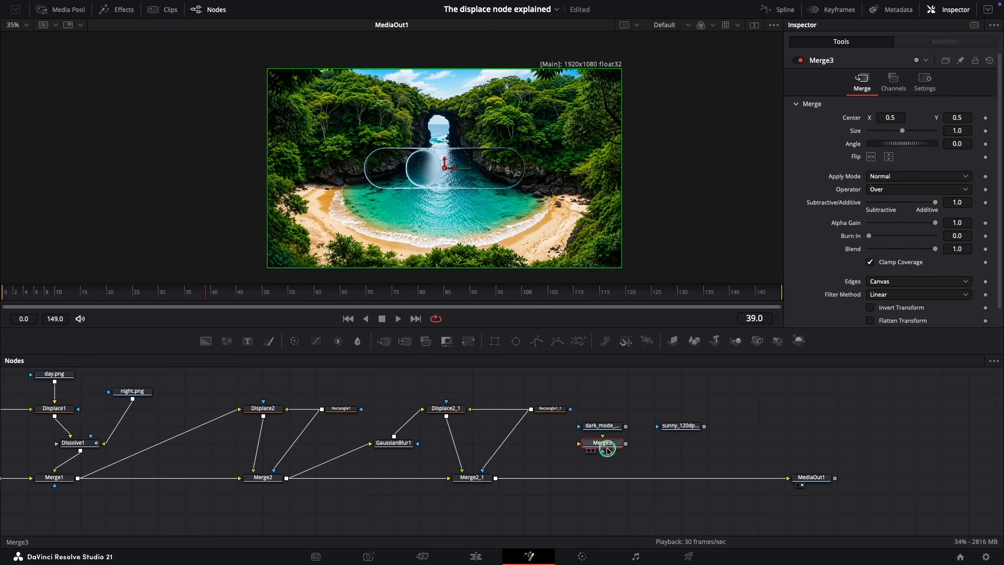
drag(623, 446, 496, 478)
drag(601, 424, 603, 395)
drag(682, 430, 683, 396)
drag(611, 444, 636, 444)
click(680, 394)
Step: Add a Transform after the dark_mode icon, set its Size to 1.7 and move the moon to the pill's right end
click(604, 392)
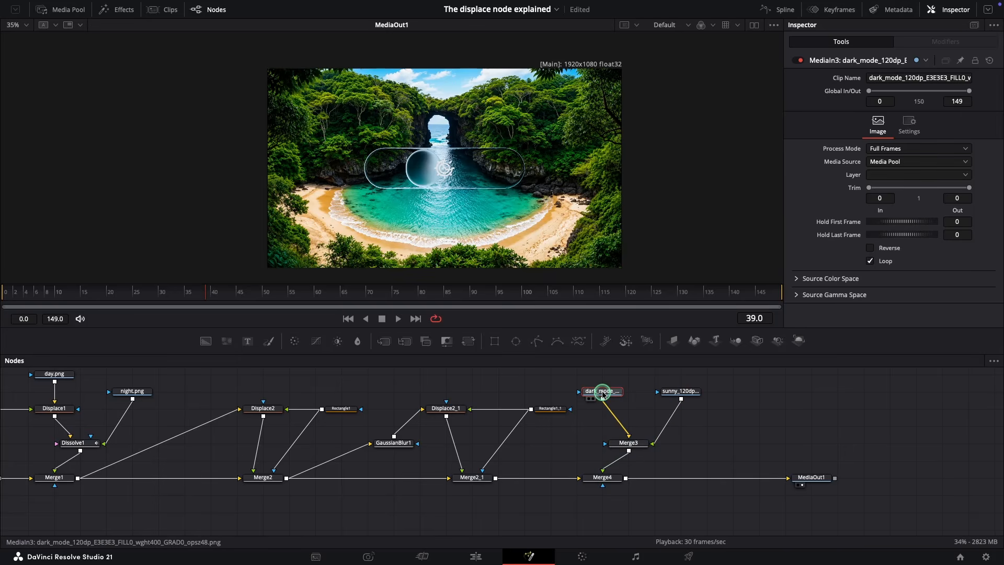
key(t)
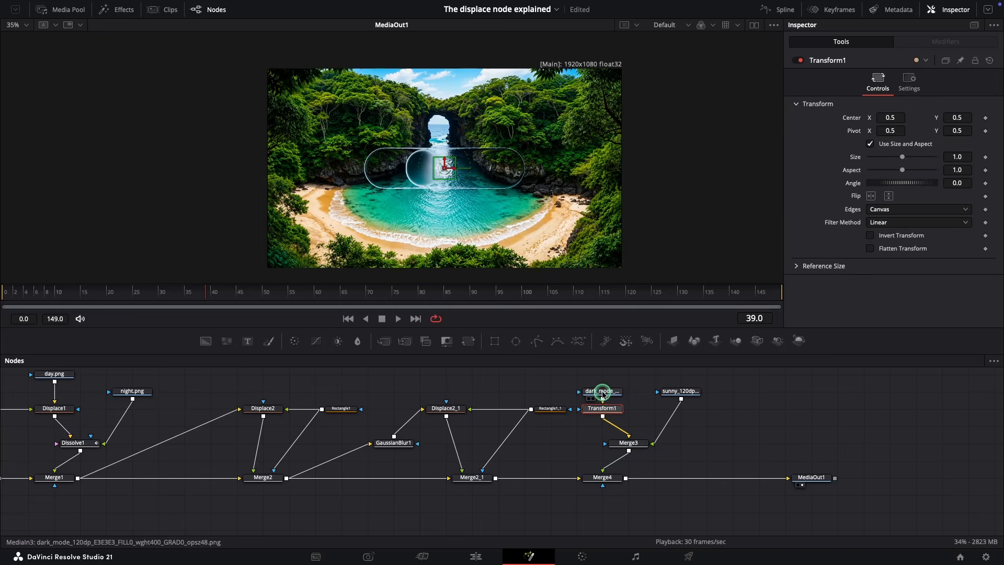
drag(603, 408, 604, 425)
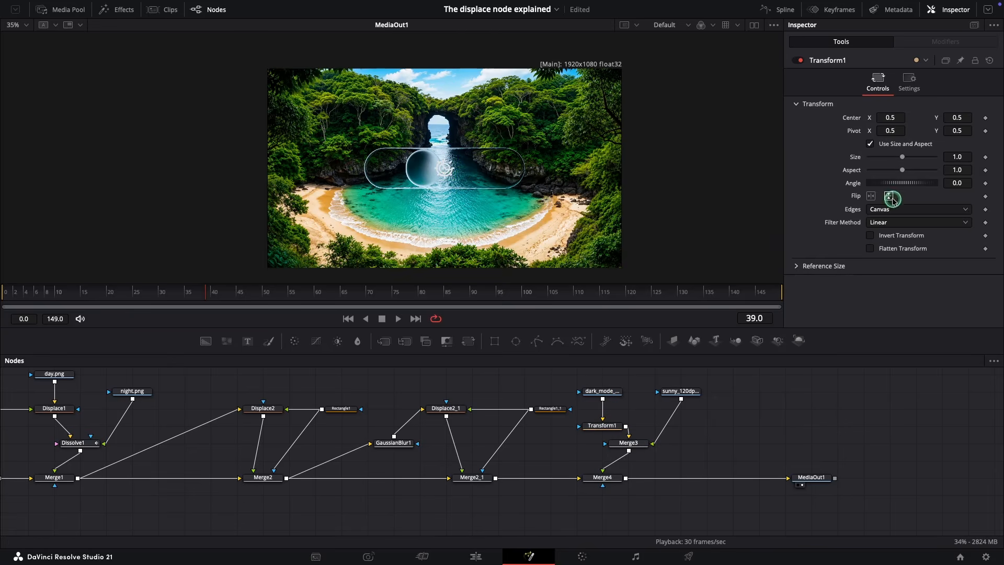
drag(903, 157, 907, 157)
drag(888, 120, 531, 124)
click(601, 425)
drag(460, 167, 501, 169)
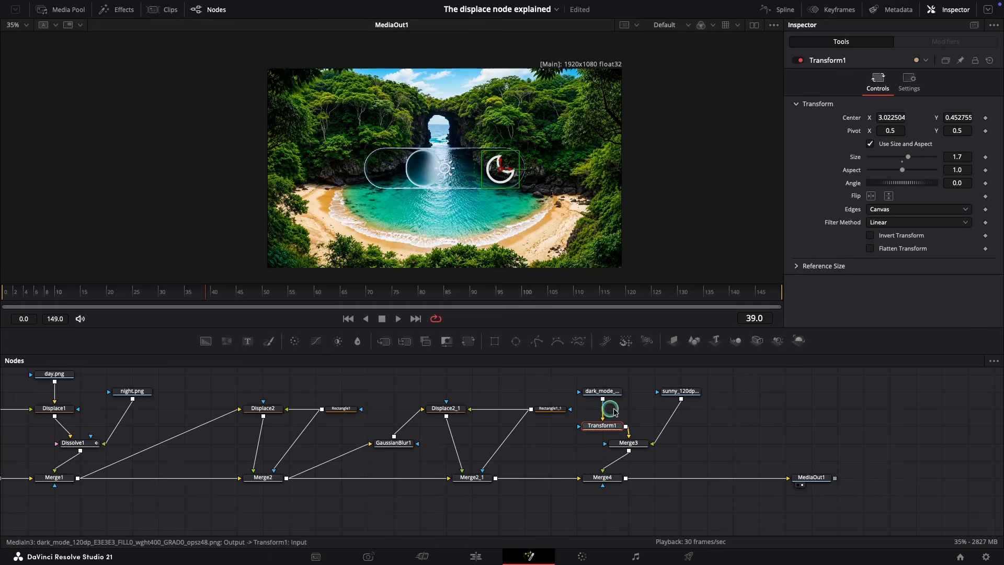
Step: Add a Transform after the sunny icon, set its Size to 1.27 and move the sun to the pill's left end
click(684, 396)
key(t)
drag(638, 403, 687, 426)
drag(567, 390, 590, 388)
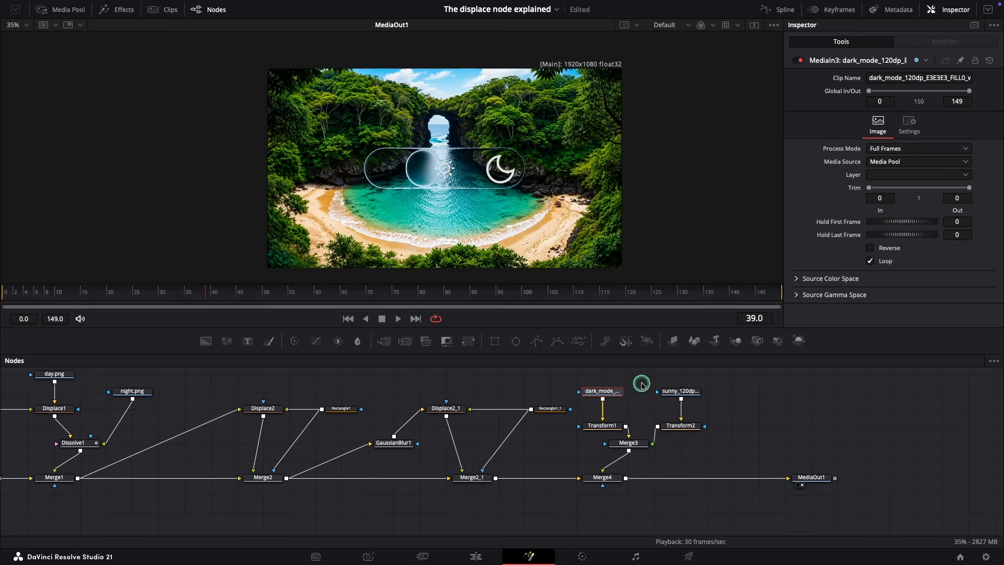
click(693, 425)
drag(957, 157, 972, 157)
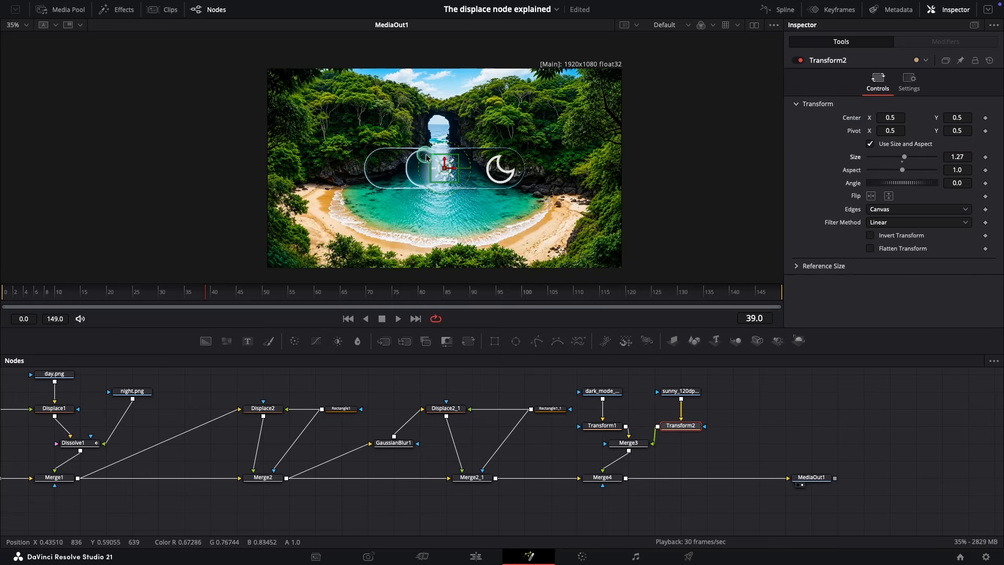
drag(446, 169, 389, 168)
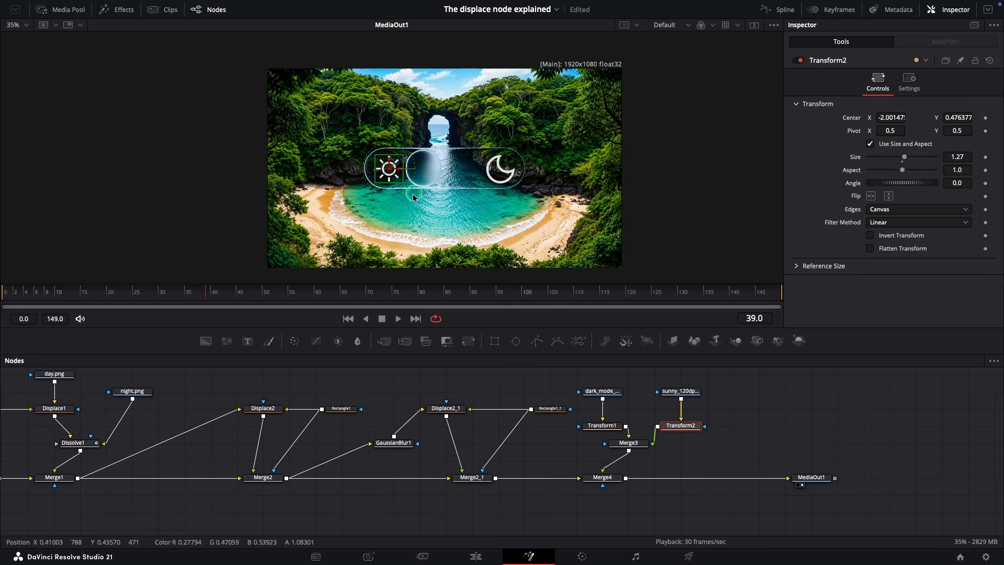
click(758, 418)
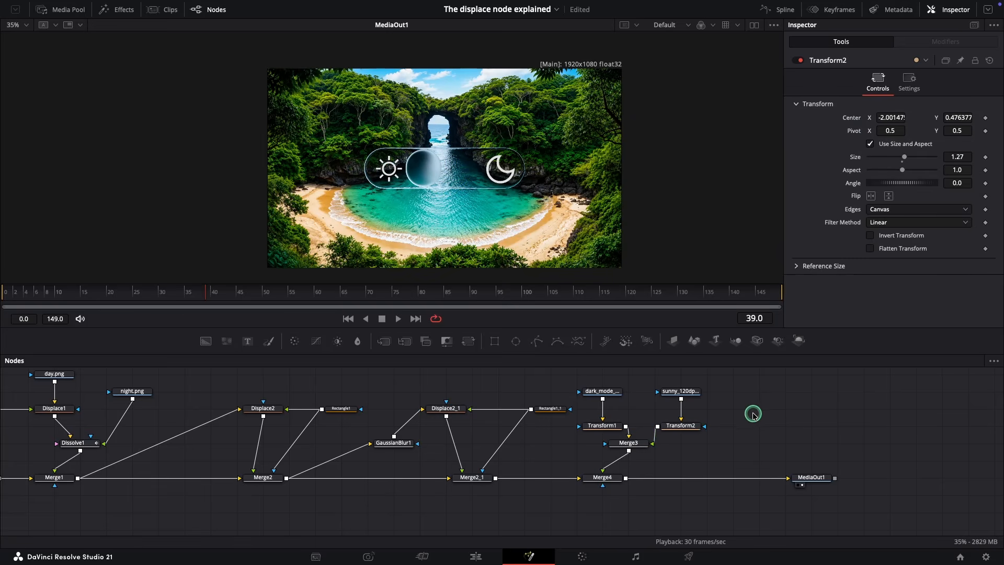
Step: At frame 50, set Rectangle1_1's Center X to 0.342 over the sun icon and keyframe Center
drag(237, 287, 270, 298)
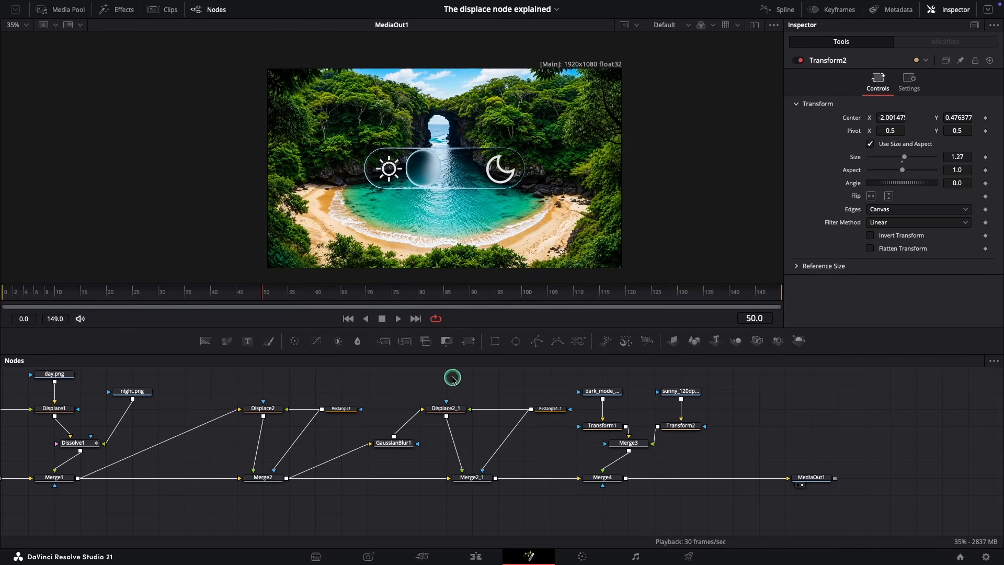
click(549, 408)
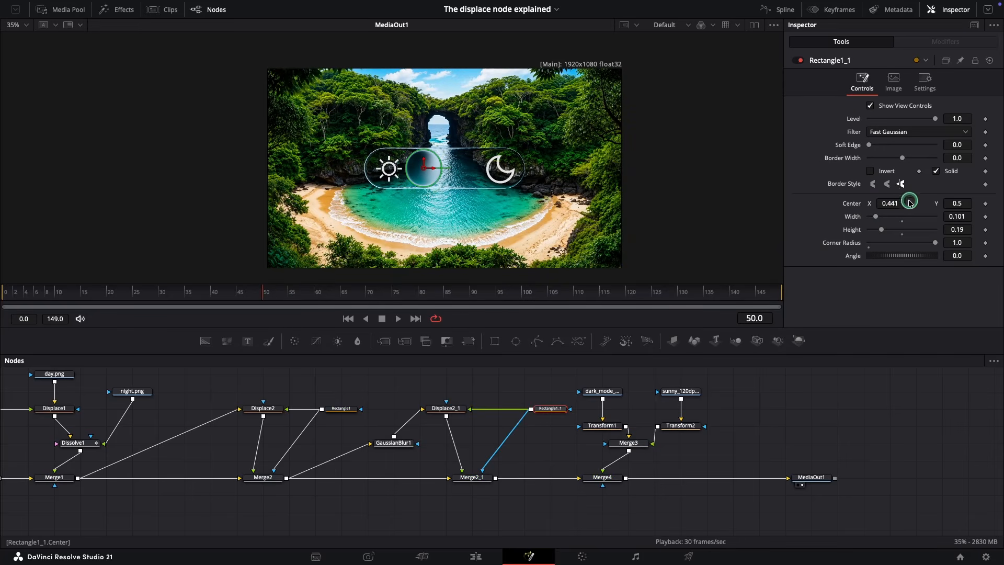
drag(896, 204, 843, 210)
click(985, 203)
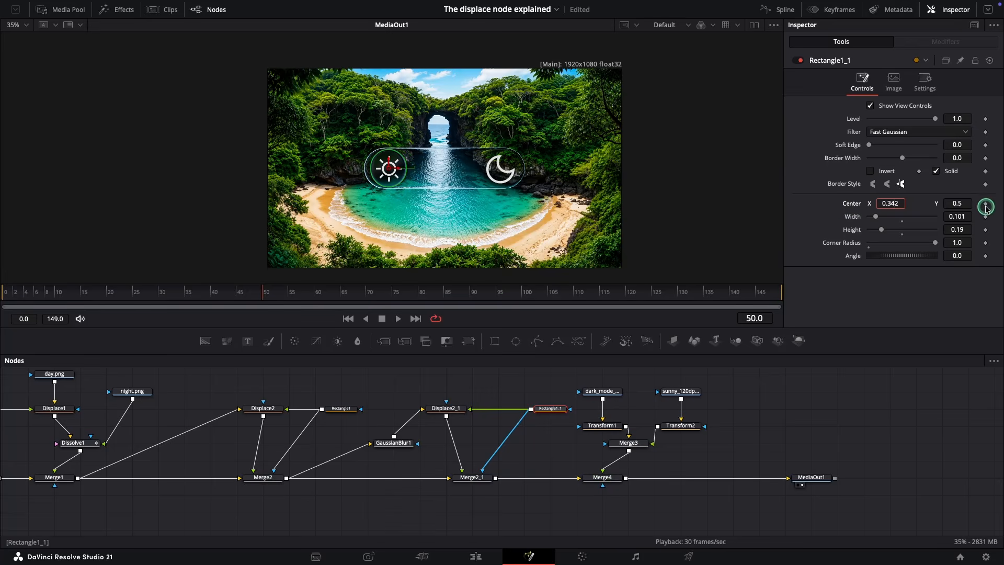
Step: At frame 65, keyframe Rectangle1_1's Center X at 0.655 over the moon icon
click(282, 297)
drag(282, 297, 337, 299)
key(Right)
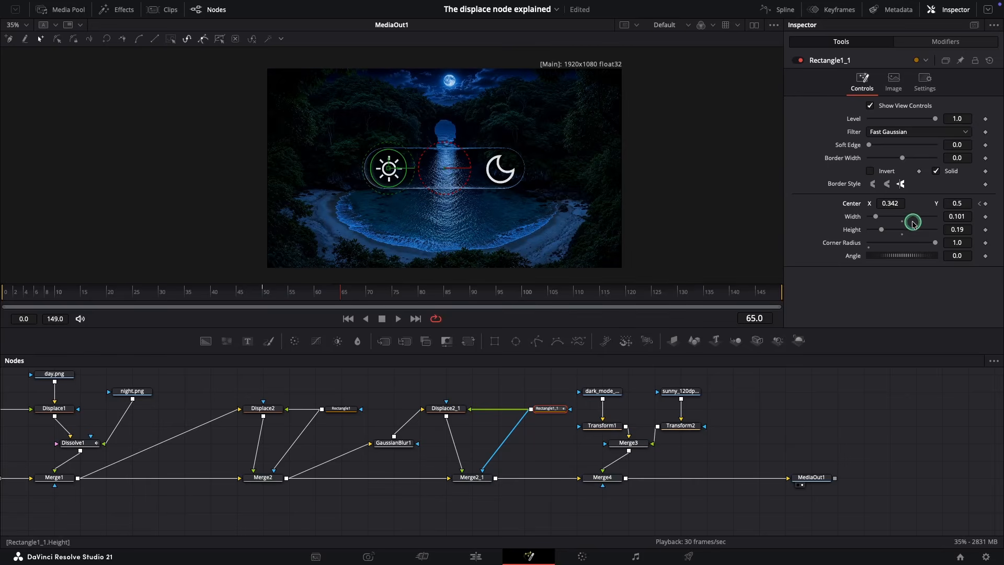
drag(891, 204, 564, 203)
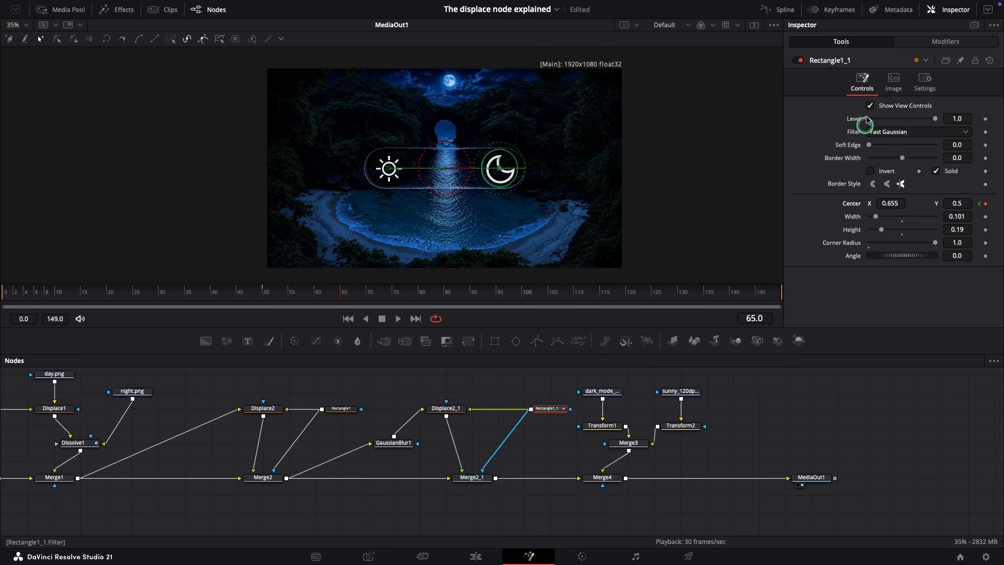
Step: Smooth both keyframes of Rectangle1_1's Center displacement curve in the Spline editor and scrub through the knob's slide
click(779, 11)
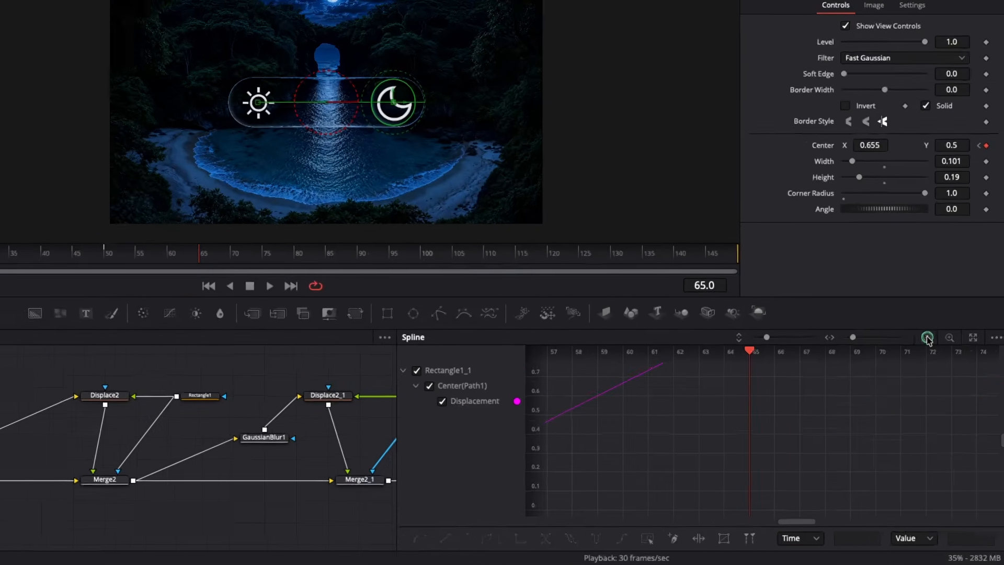
click(936, 361)
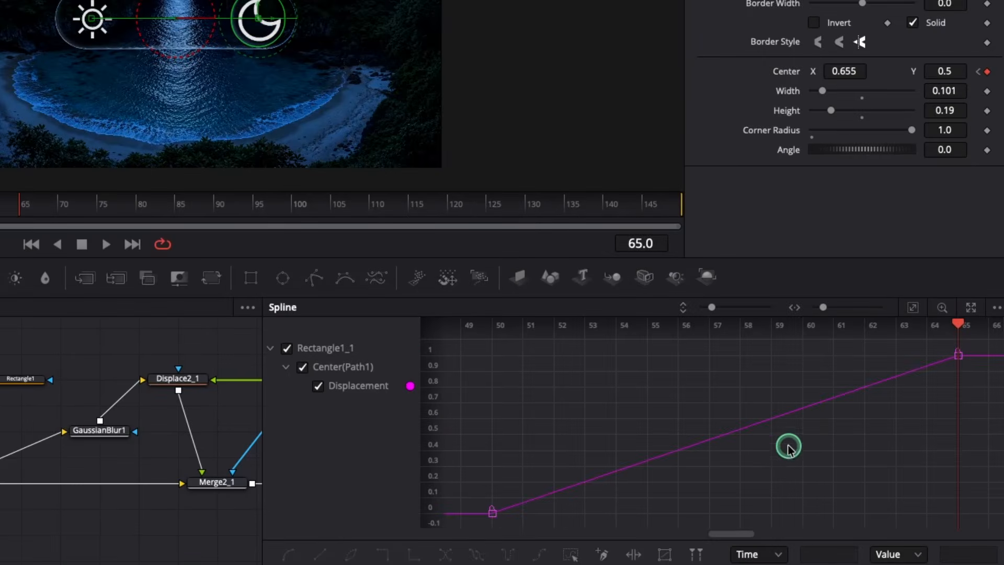
key(super+a)
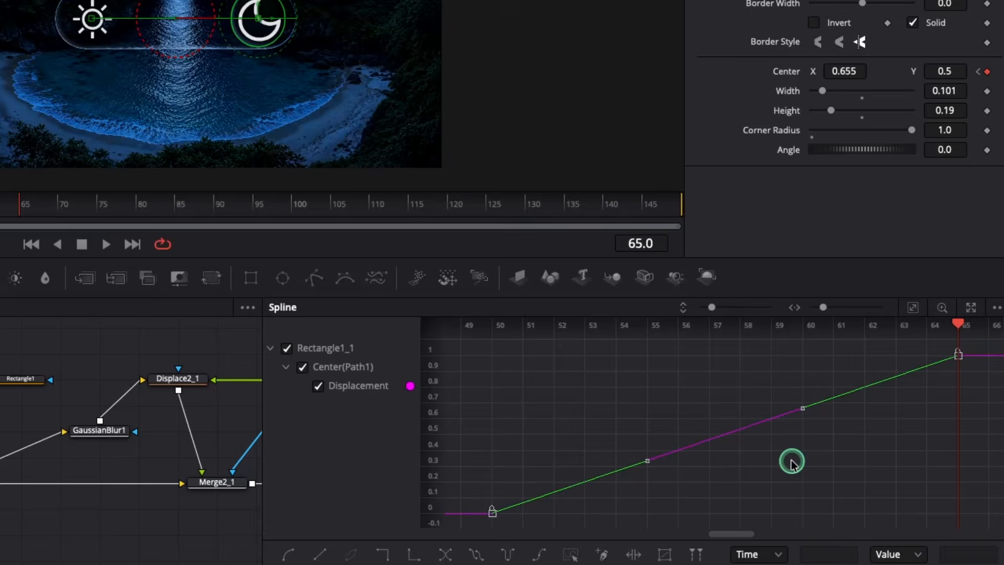
key(shift+s)
click(777, 11)
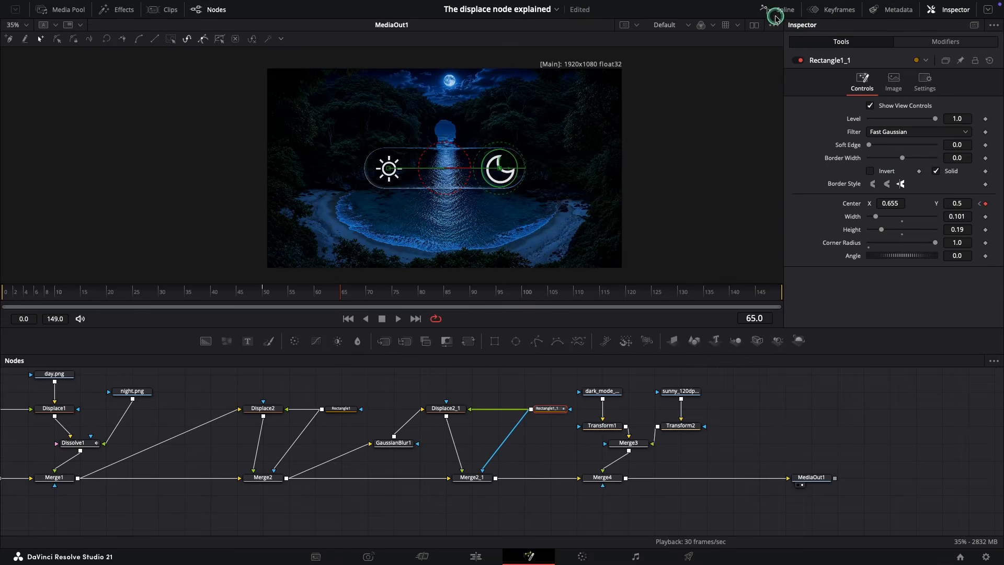
drag(279, 300, 269, 299)
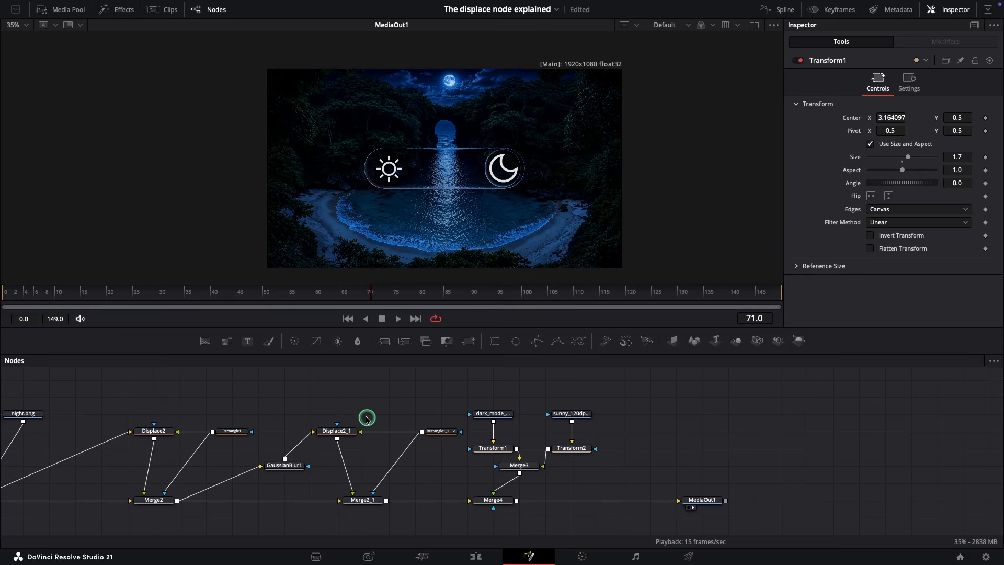
Step: Modify the Width of Rectangle1, the pill shape, with Anim Curves
scroll(363, 414, left, 10)
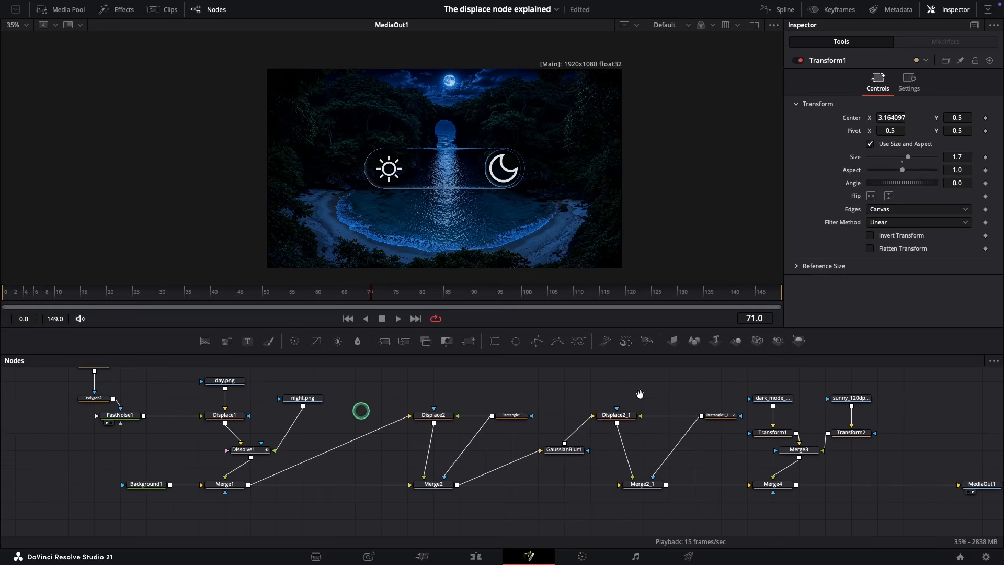
click(517, 415)
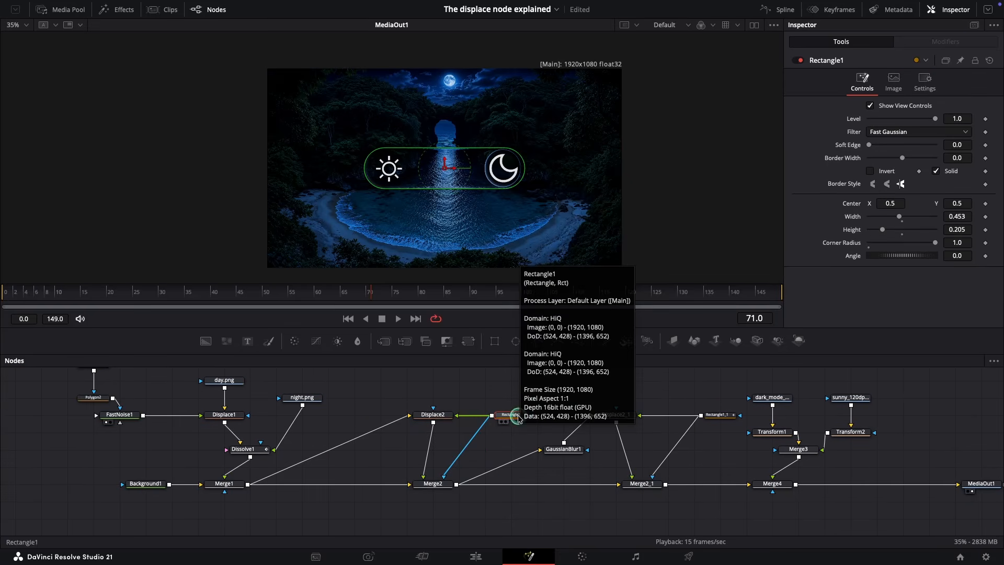
right_click(851, 219)
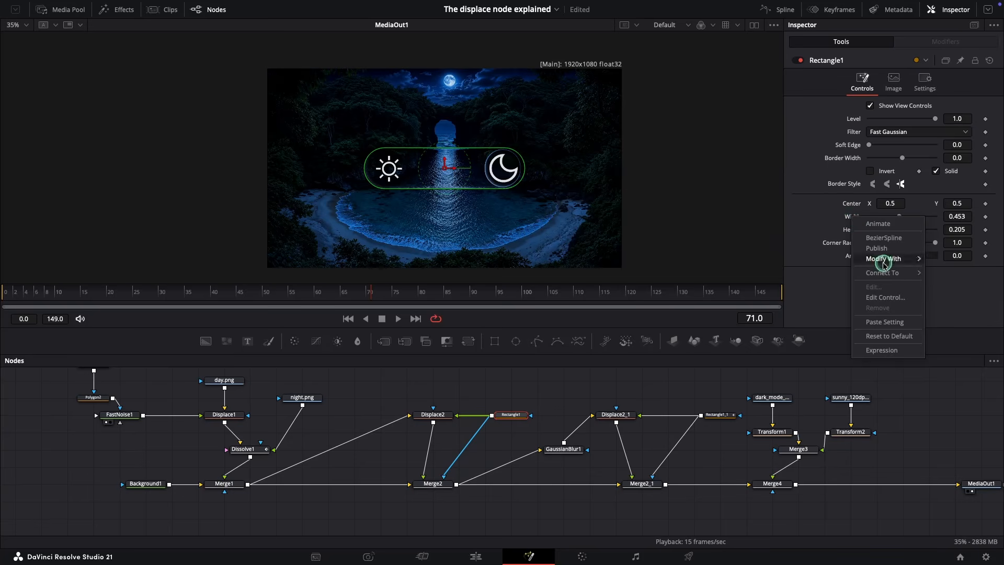
mouse_move(883, 260)
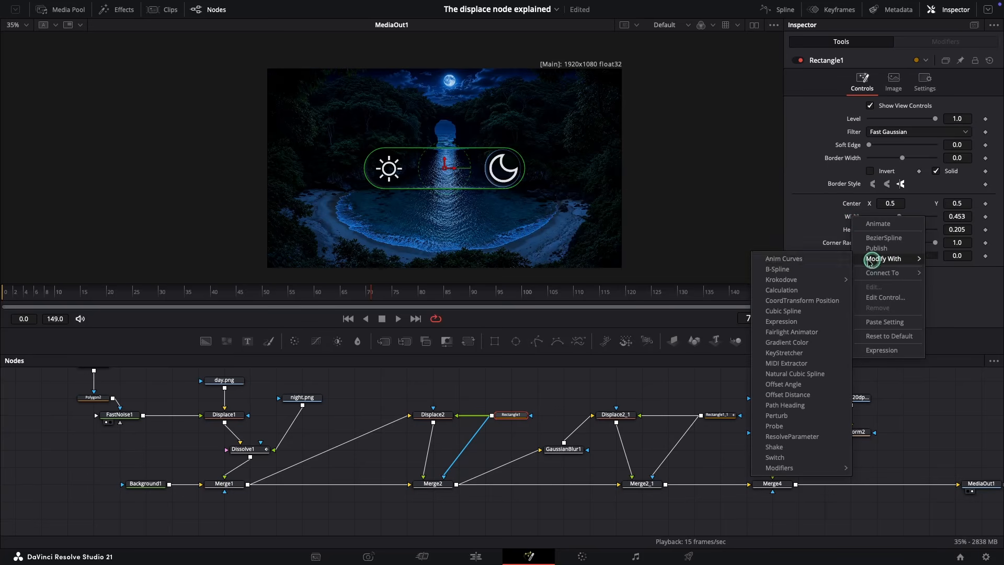
click(787, 259)
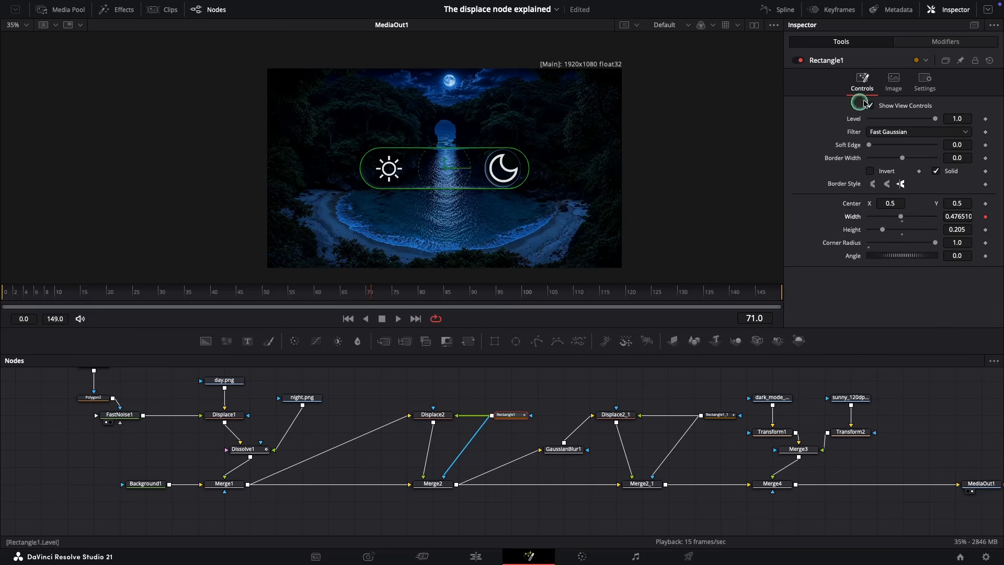
Step: Set the Rectangle1 Width modifier's Curve to Easing with Elastic as the Out type
click(933, 43)
click(6, 305)
drag(3, 311, 10, 313)
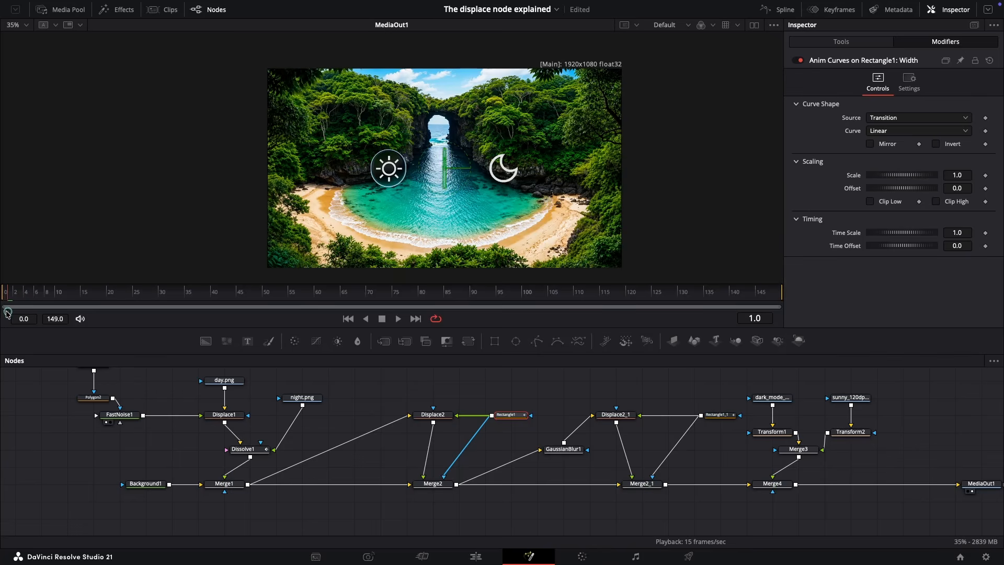
click(916, 130)
click(915, 156)
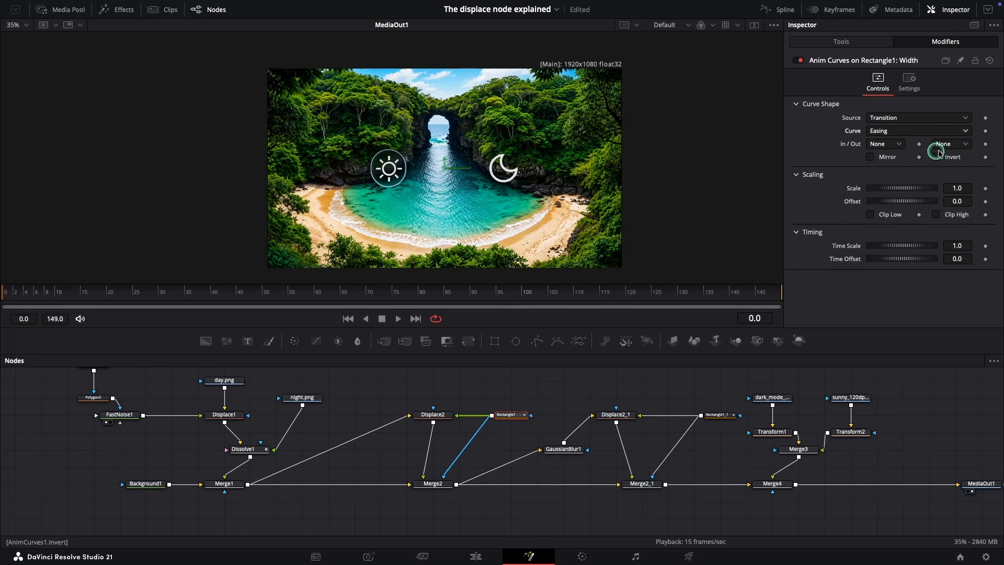
click(949, 145)
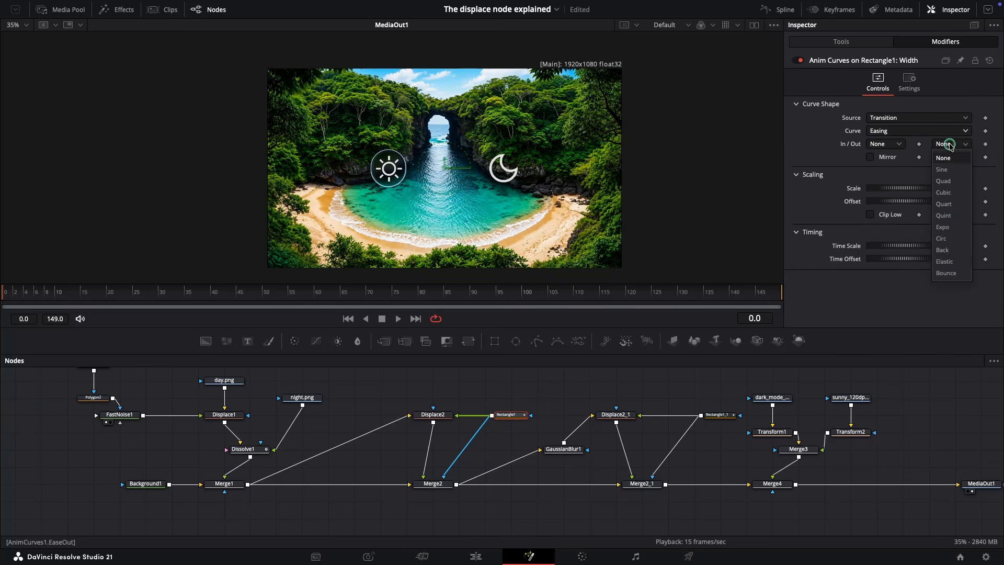
click(952, 262)
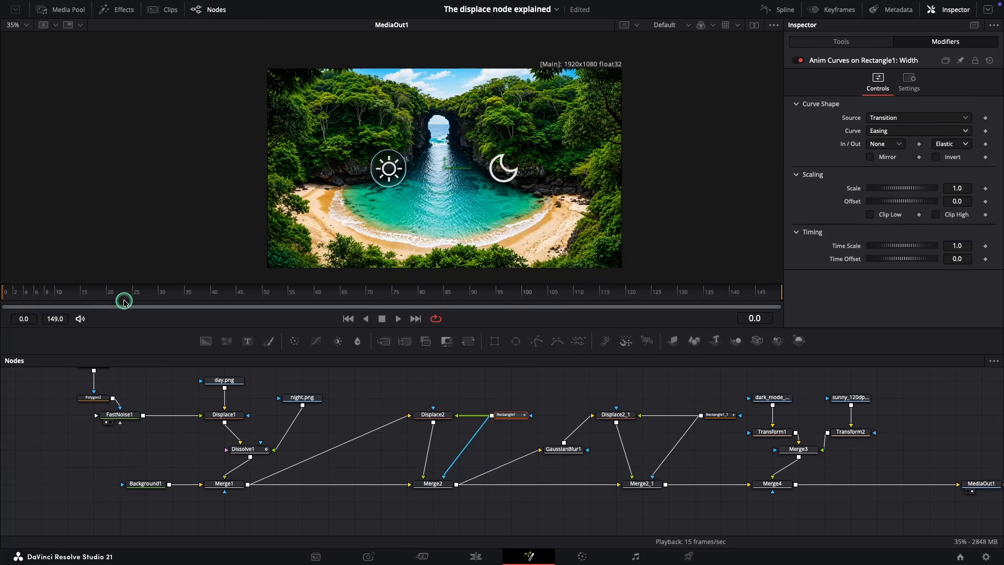
Step: Set the Rectangle1 Width curve's Scale to 0.435 and Time Scale to 5.0, and play back the pill's opening animation
drag(74, 298, 323, 312)
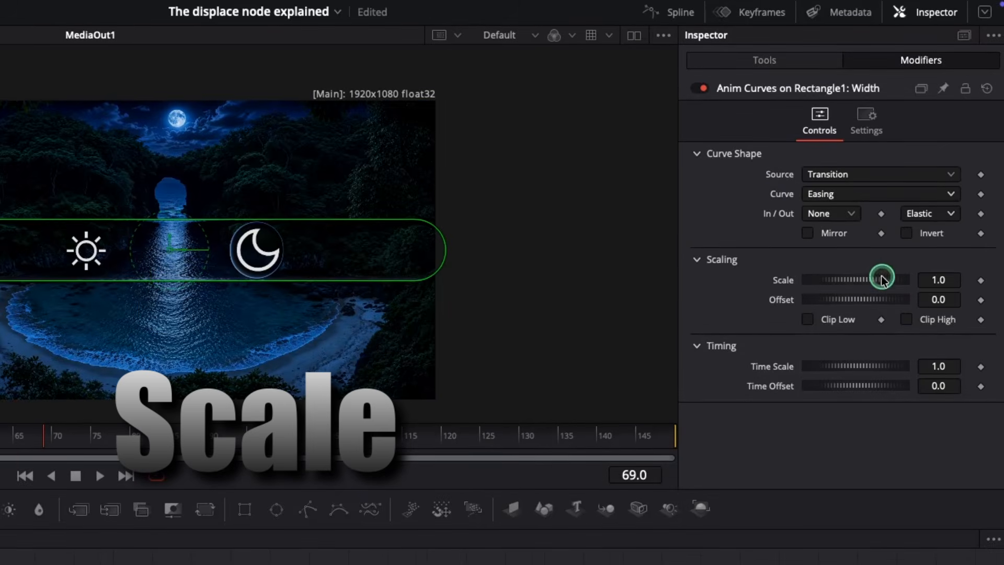
drag(882, 280, 863, 271)
click(935, 367)
text(5)
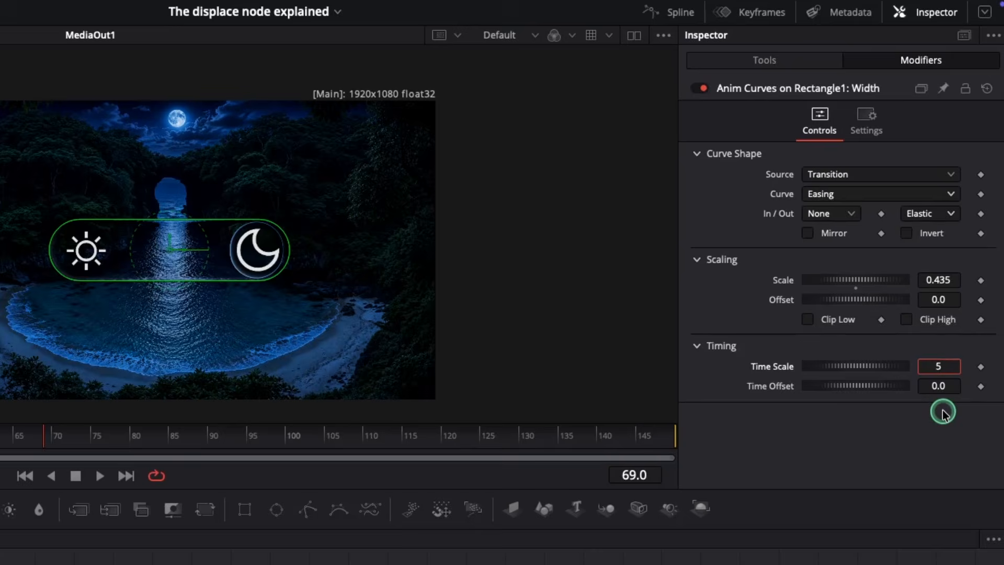
key(Return)
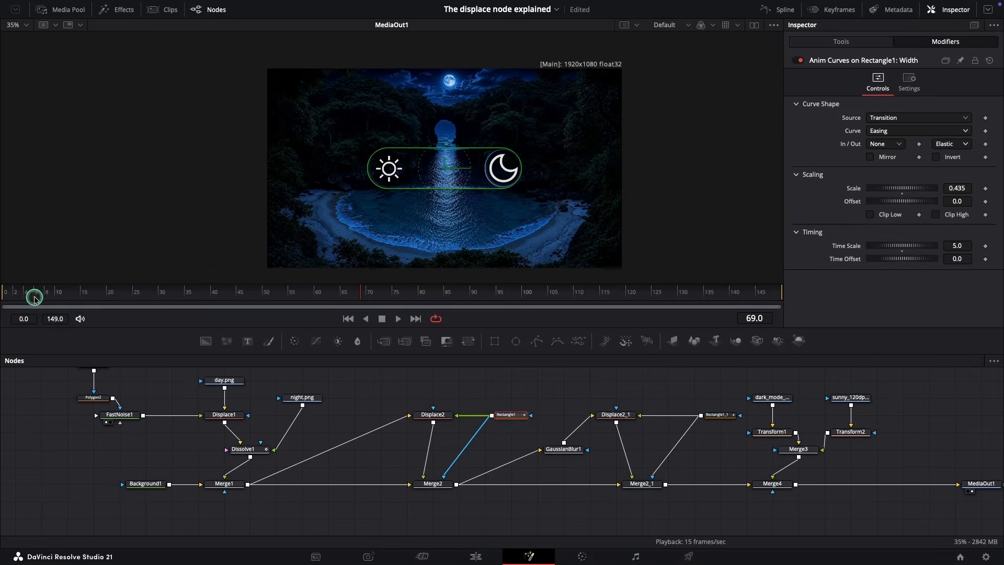
click(36, 298)
key(space)
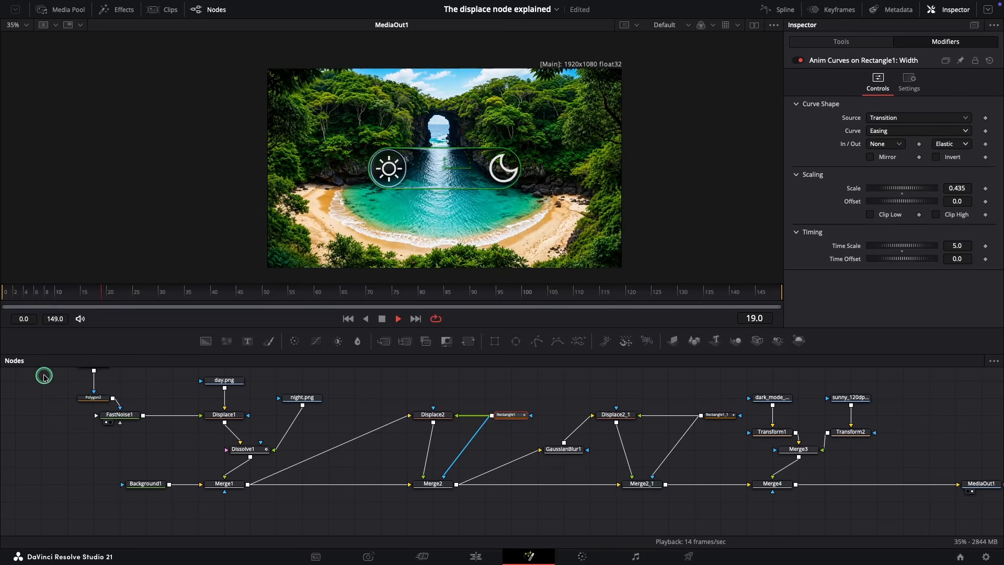
click(19, 298)
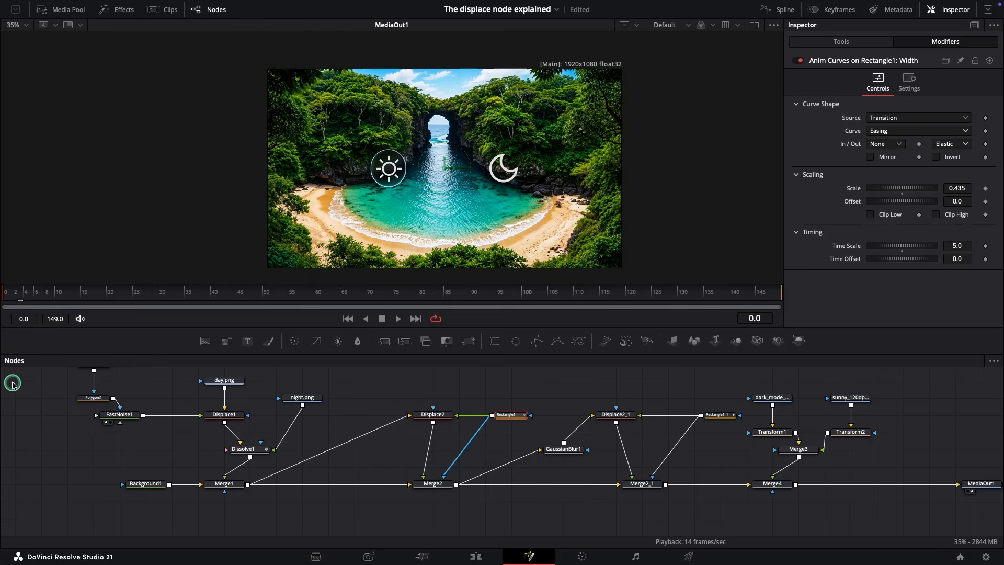
click(39, 436)
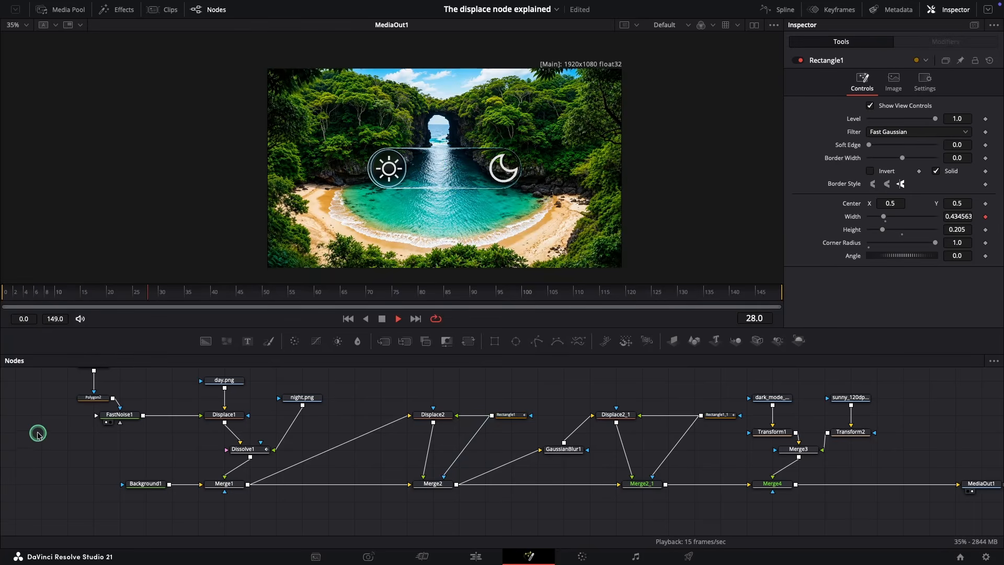
click(25, 302)
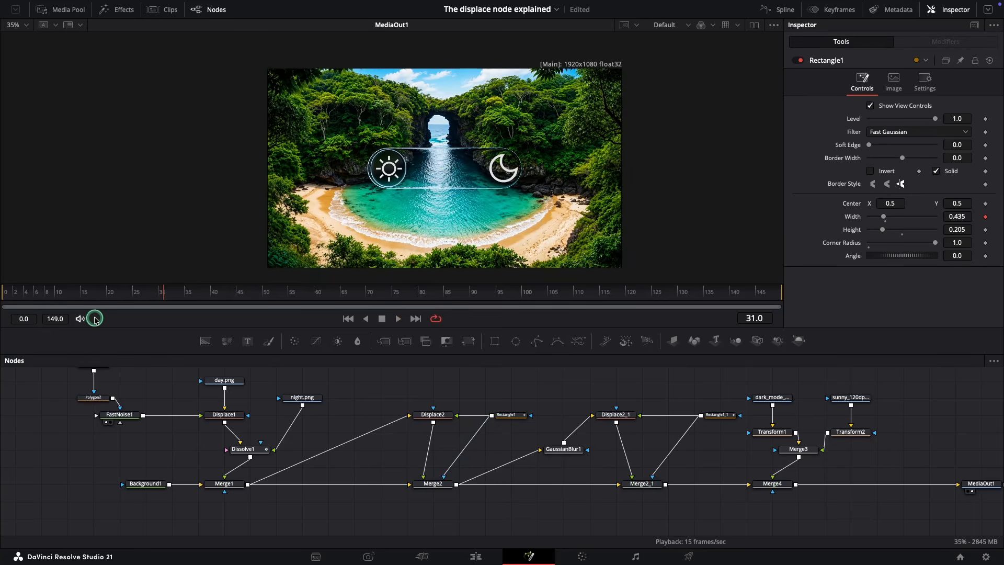
Step: Modify the Height of Rectangle1_1, the circular knob, with Anim Curves
scroll(409, 406, right, 3)
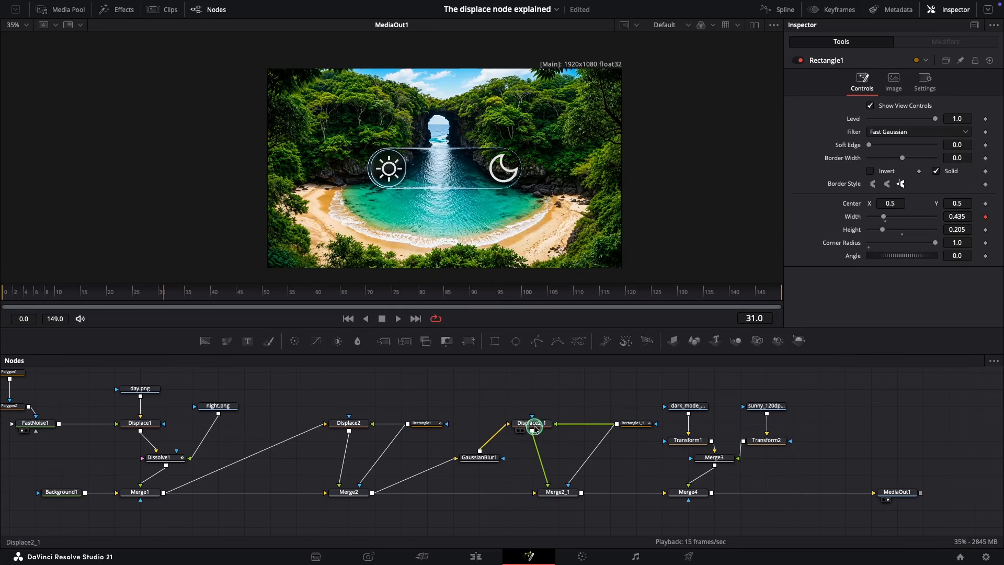
click(633, 423)
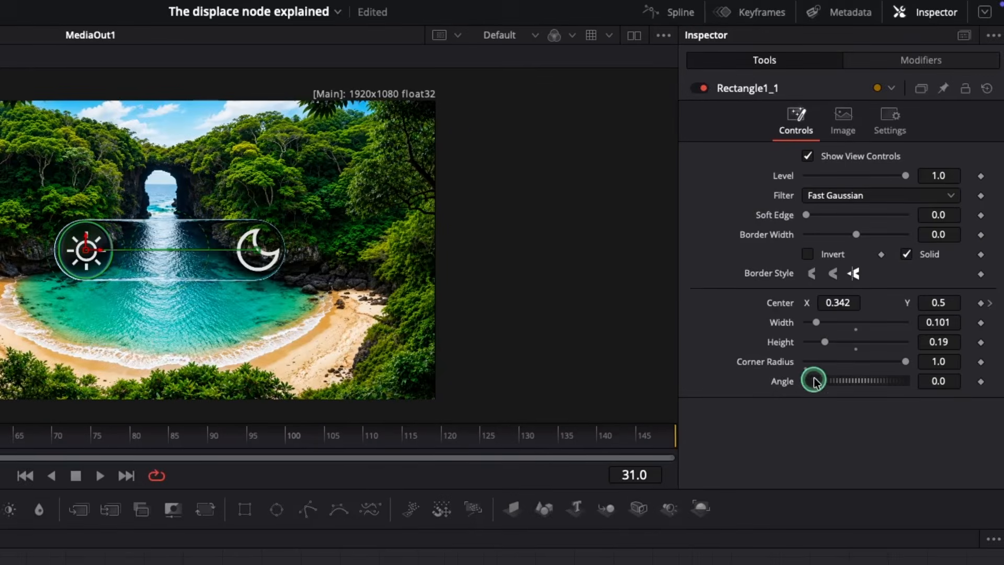
right_click(787, 344)
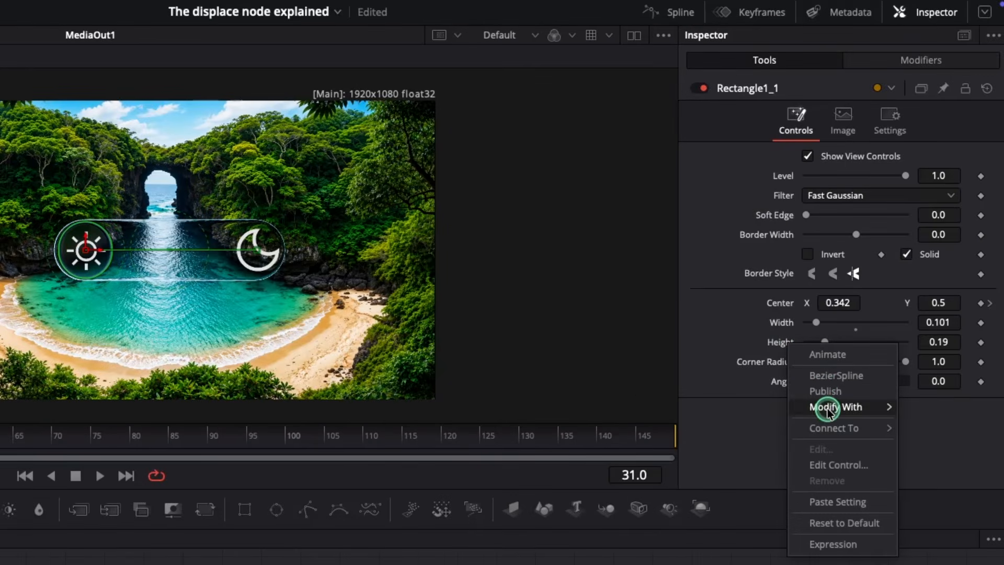
mouse_move(826, 406)
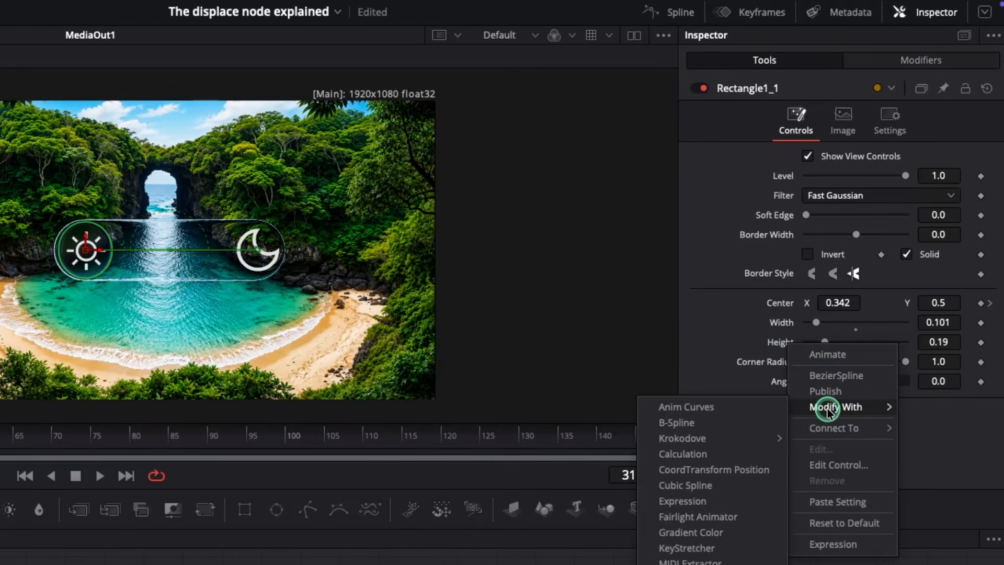
click(722, 410)
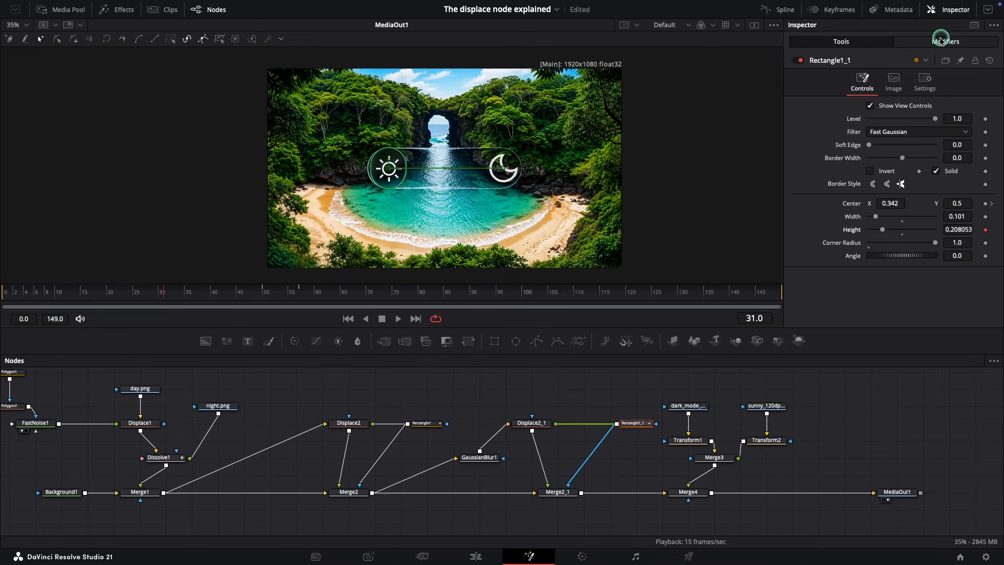
Step: Set the Rectangle1_1 Height modifier's Curve to Easing with Elastic as the Out type
click(942, 42)
drag(154, 294, 2, 294)
click(925, 148)
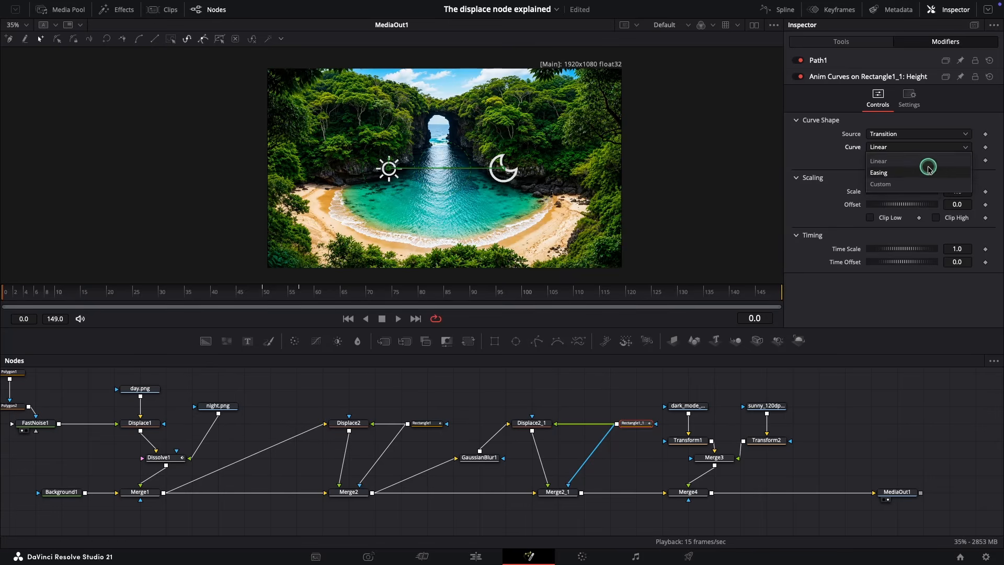
click(927, 166)
click(943, 161)
click(945, 277)
Step: At frame 54, set the Rectangle1_1 Height curve's Scale to 0.192 and open its Time Scale for editing
click(210, 293)
drag(215, 294, 283, 293)
drag(916, 202, 894, 202)
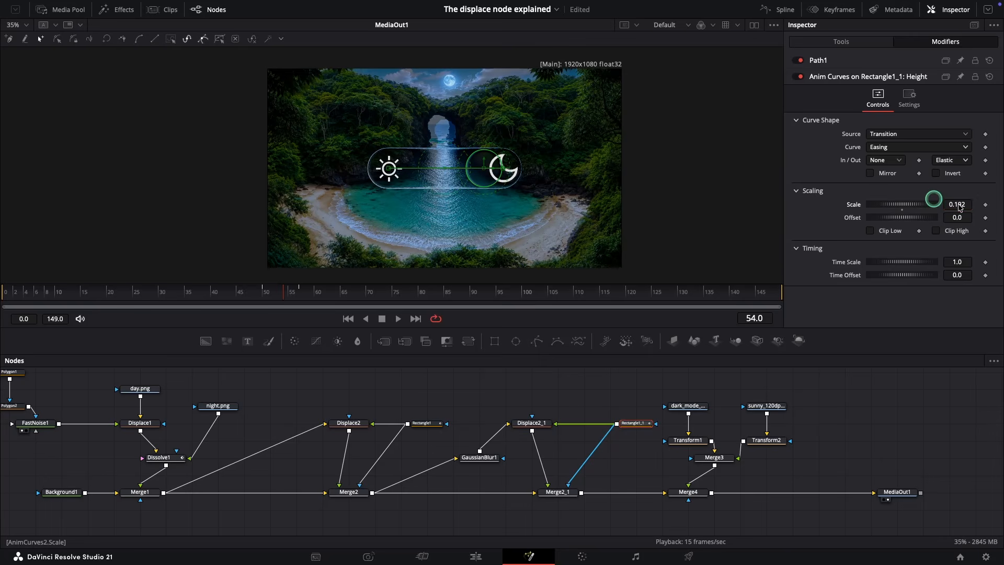
click(956, 262)
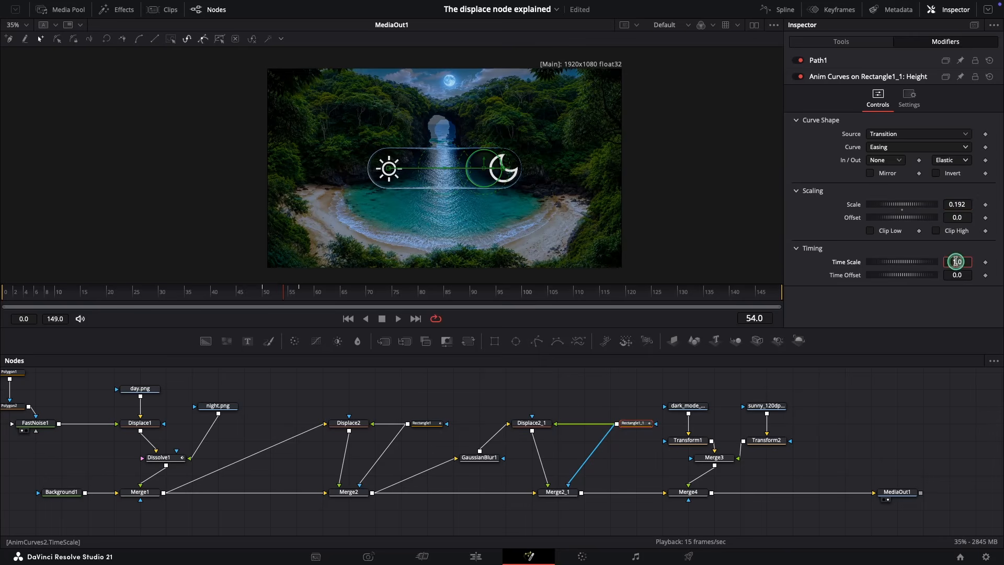